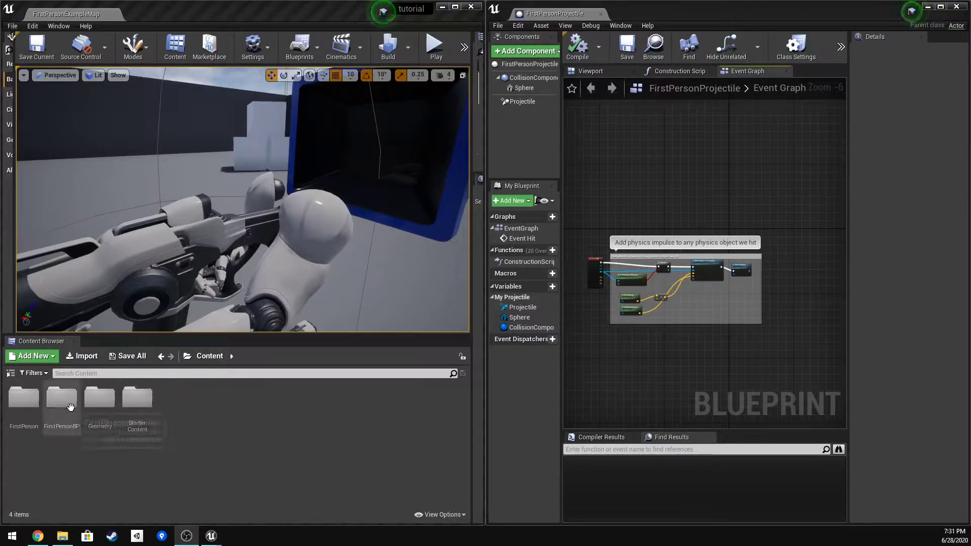
Select FirstPersonProjectile in the FirstPersonBP/Blueprints folder and show its CollisionComponent's properties with the details area widened.
double_click(72, 406)
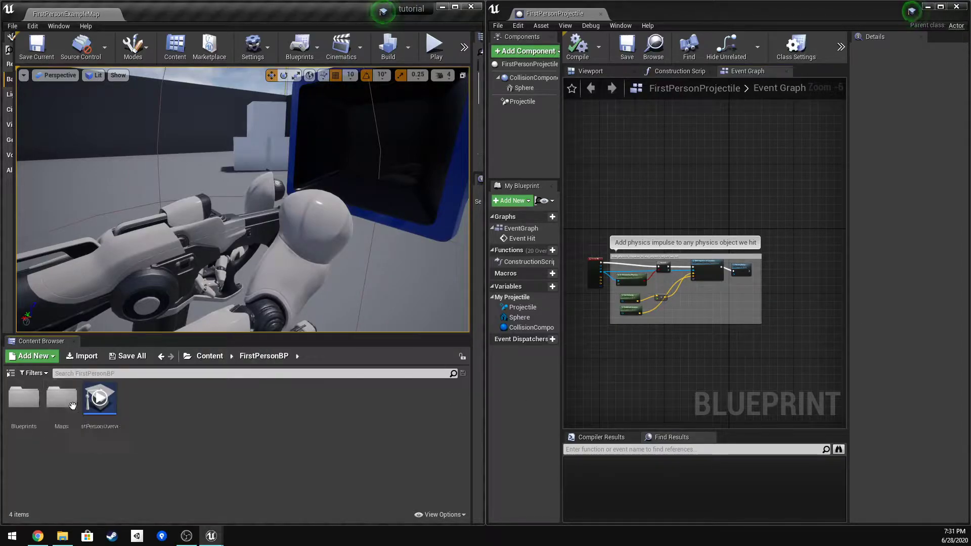
double_click(24, 398)
left_click(139, 400)
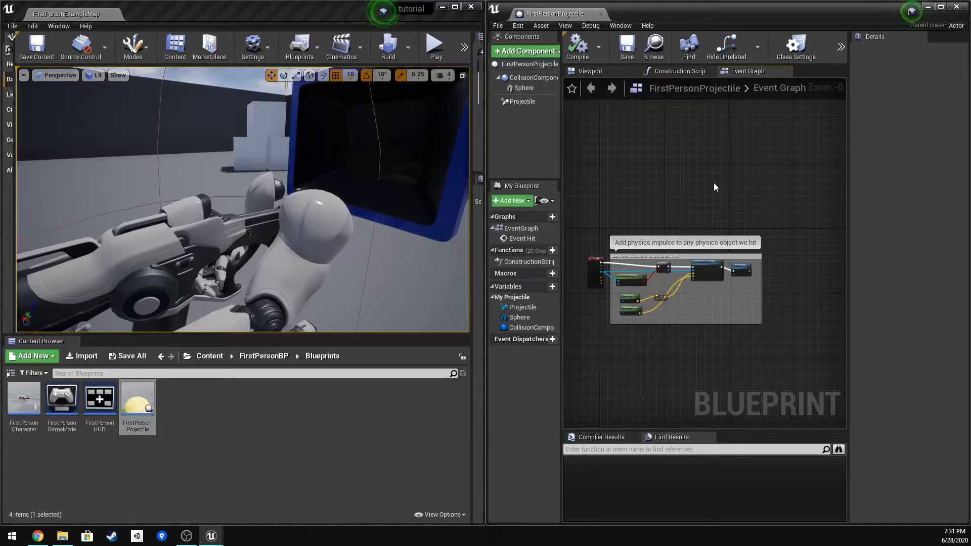
left_click(525, 79)
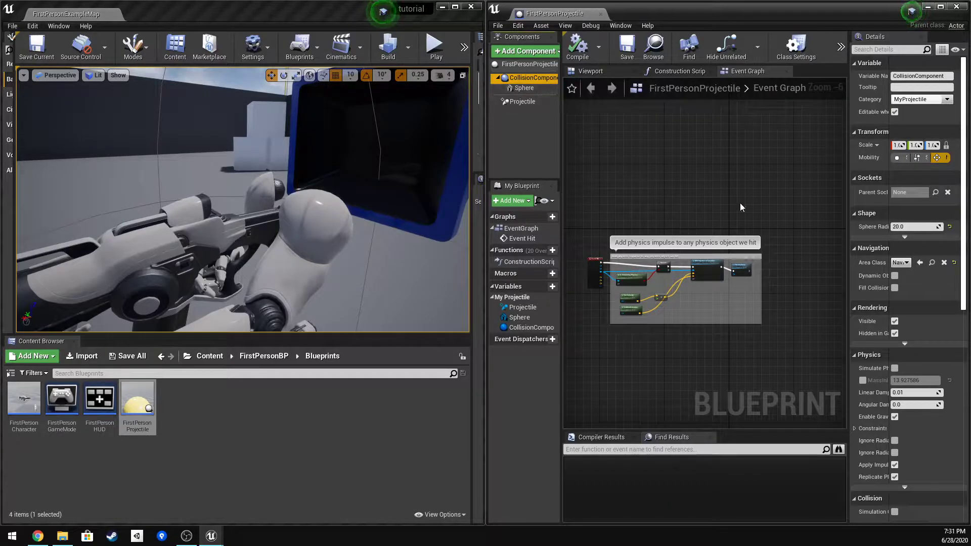
left_click_drag(848, 203, 775, 206)
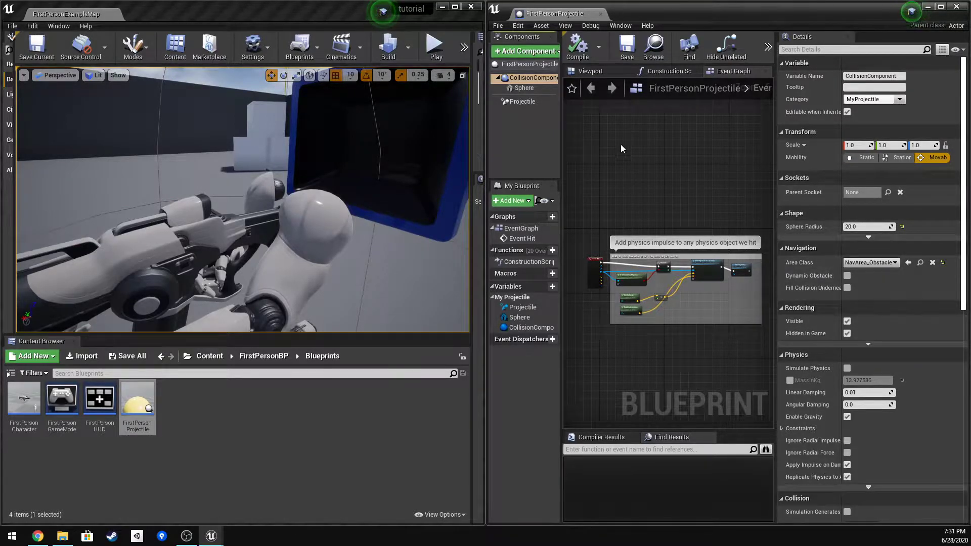
Play-test the level by firing several projectiles around the arena, and end the play session.
left_click(446, 48)
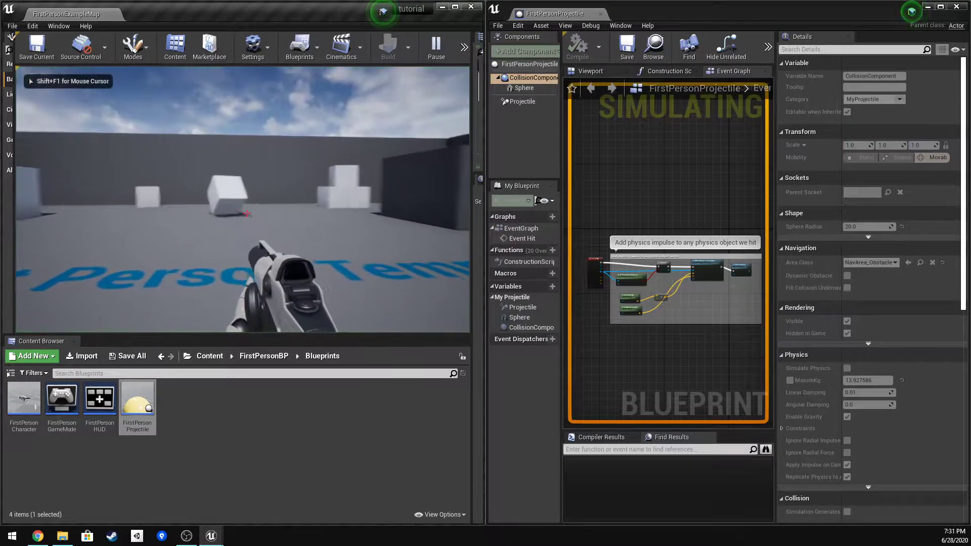
key("a")
left_click(246, 213)
left_click(247, 213)
left_click(246, 213)
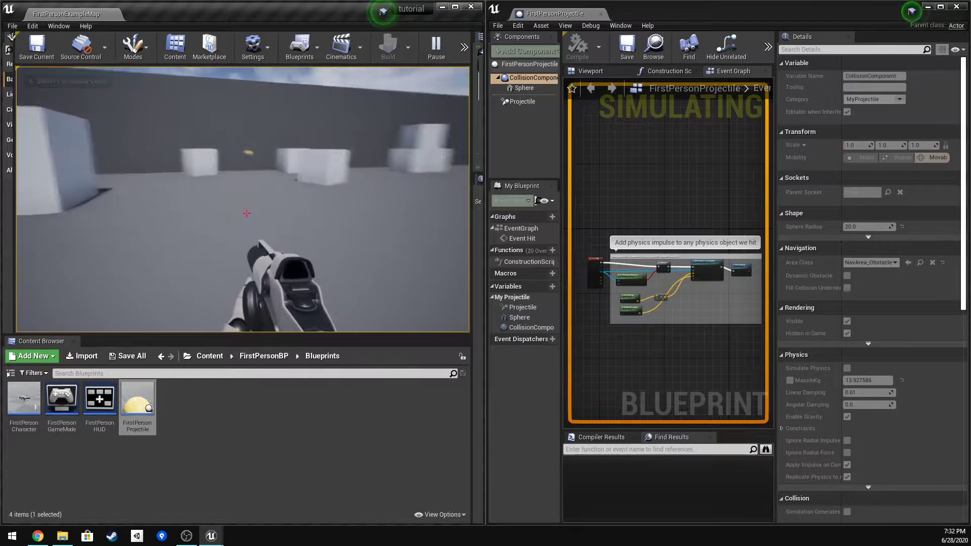
key("a")
left_click(246, 213)
left_click(247, 213)
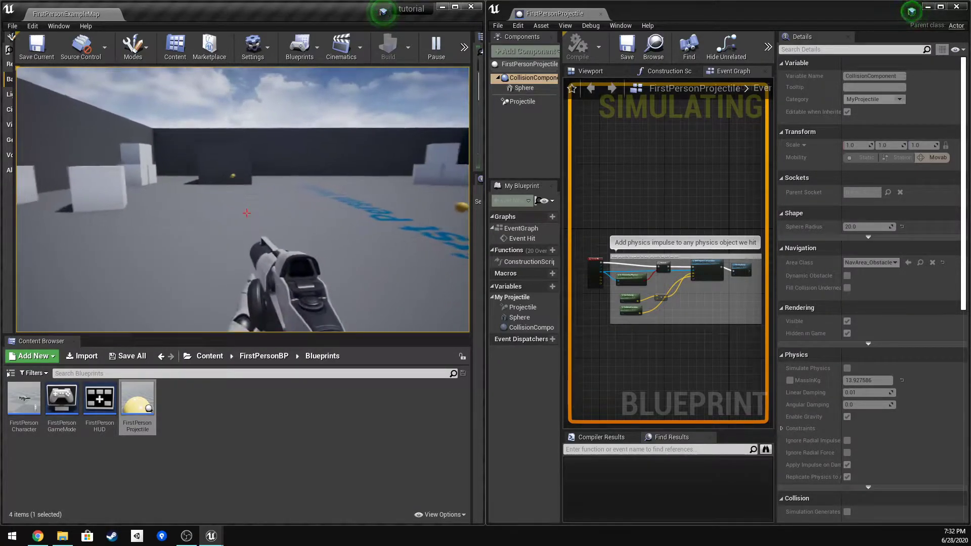
left_click(246, 213)
left_click(246, 213)
left_click(246, 213)
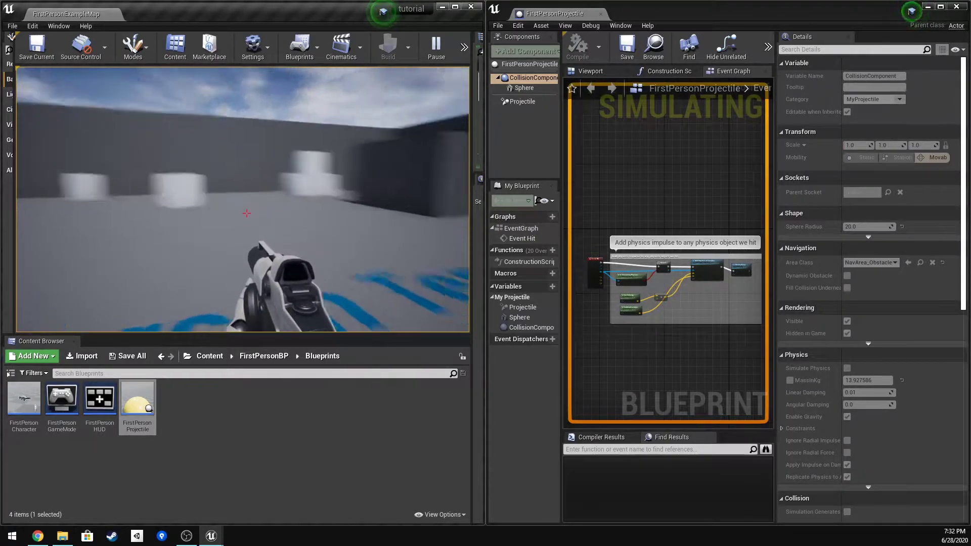
key("Escape")
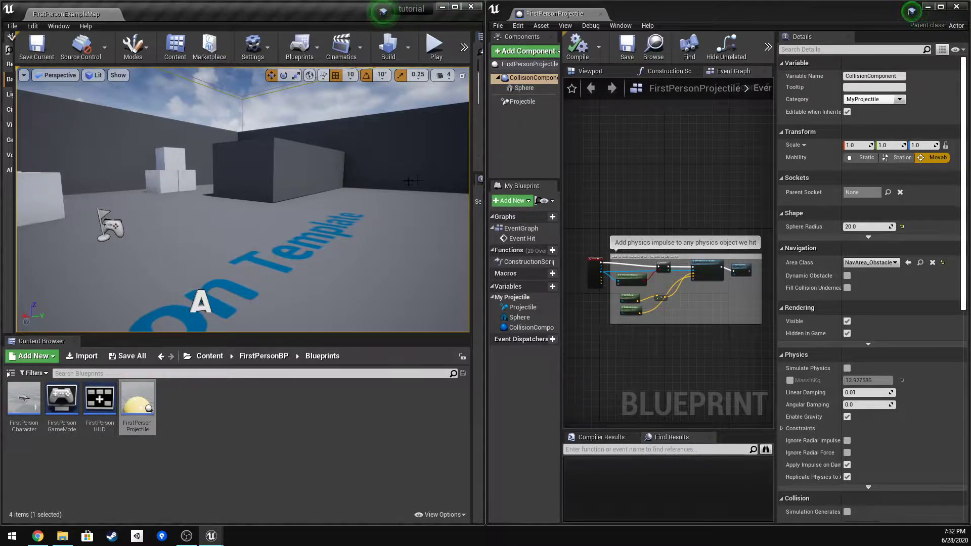
Reset the FirstPersonProjectile actor's Initial Life Span to its default of 0.0, and compile and save the blueprint.
left_click(530, 63)
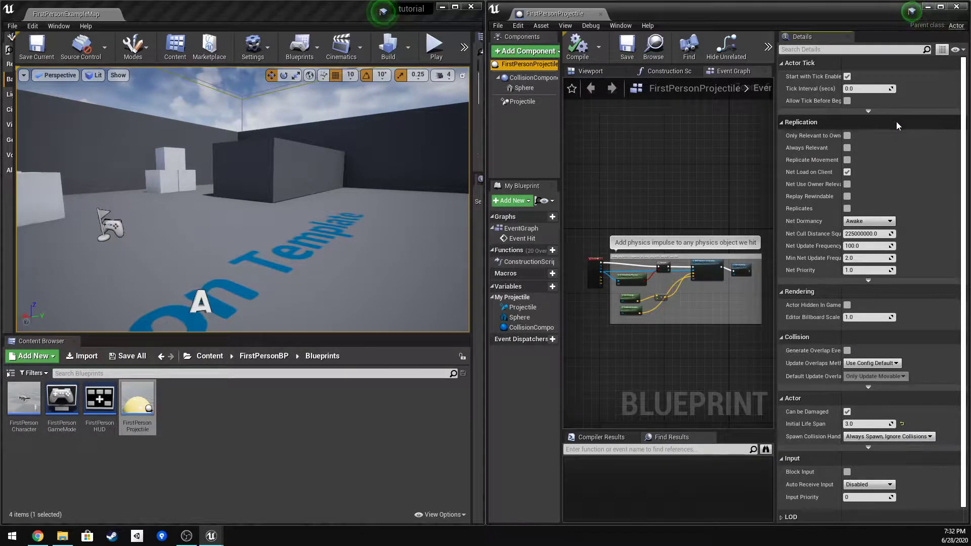
scroll(903, 123, "down", 1)
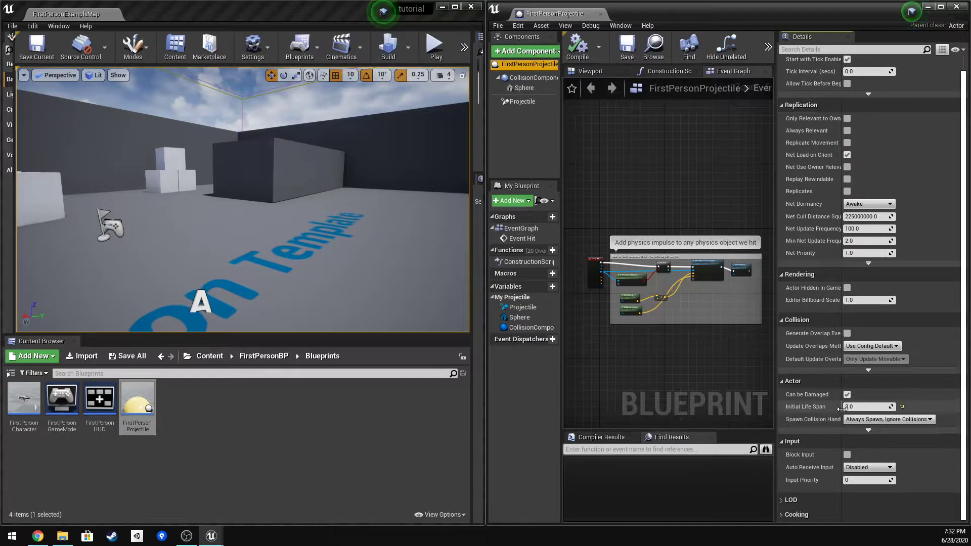
left_click(902, 407)
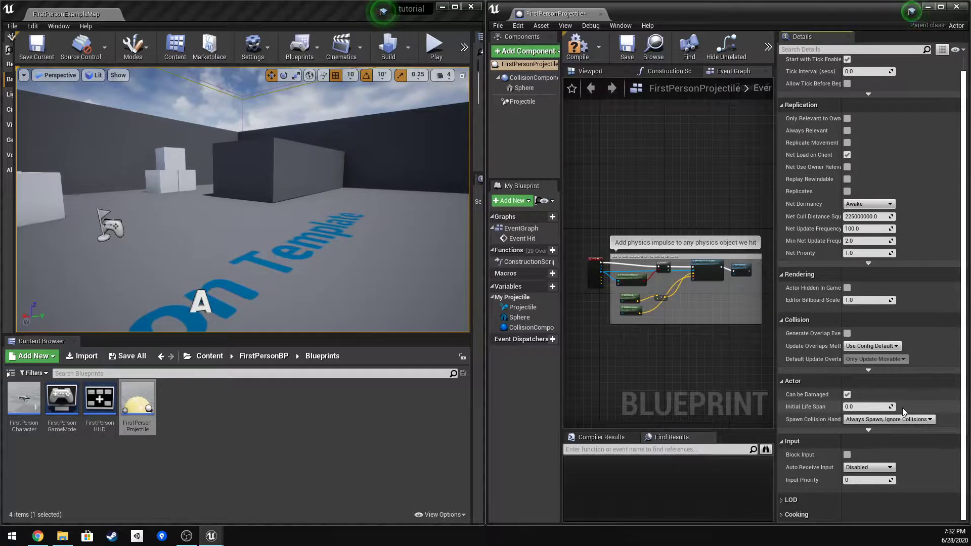
left_click(577, 47)
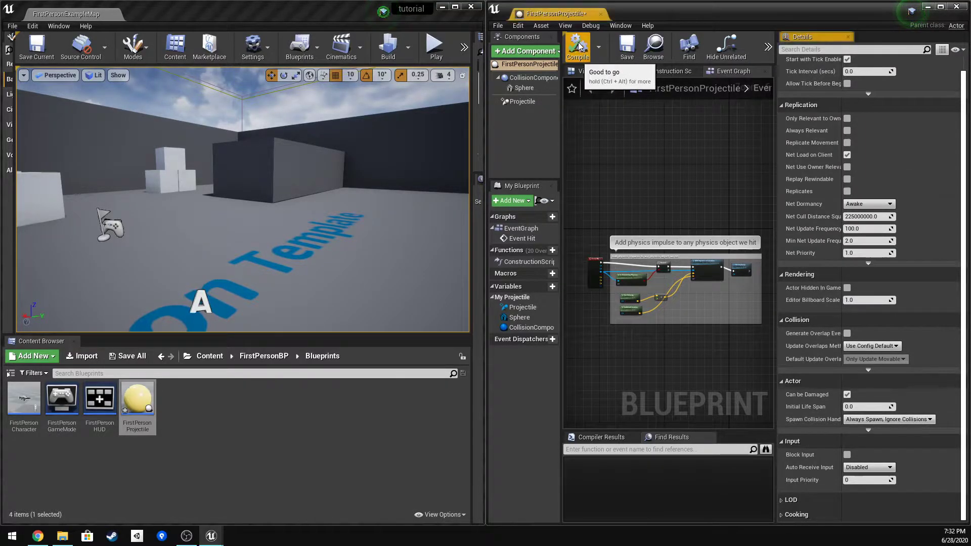
left_click(626, 47)
Play-test the level again, fire projectiles onto the floor, walk around them to check whether they persist, and end the session.
left_click(435, 46)
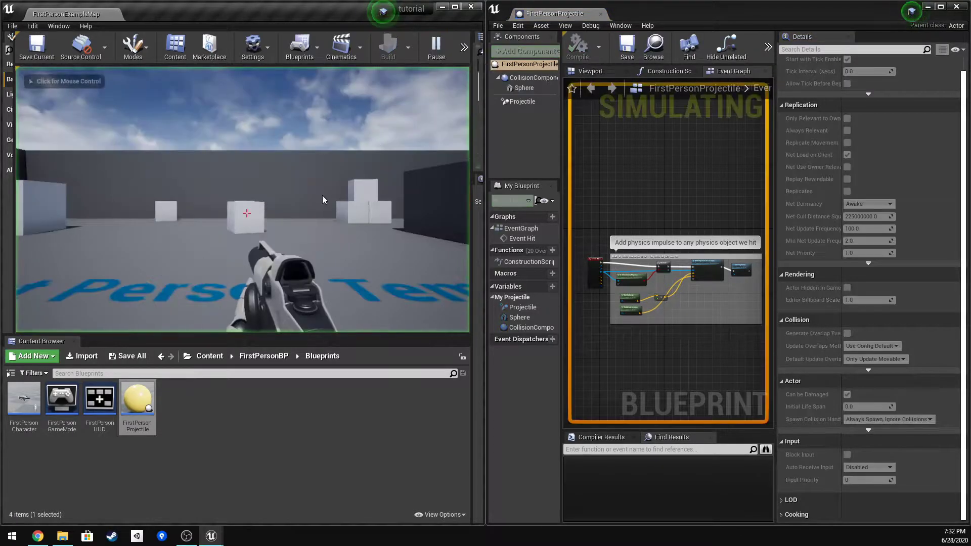
key("a")
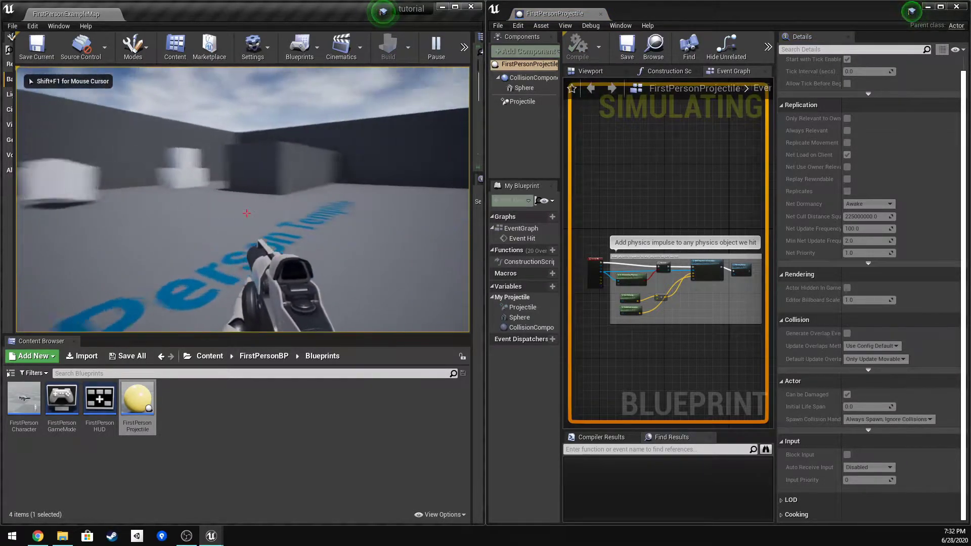
left_click(246, 214)
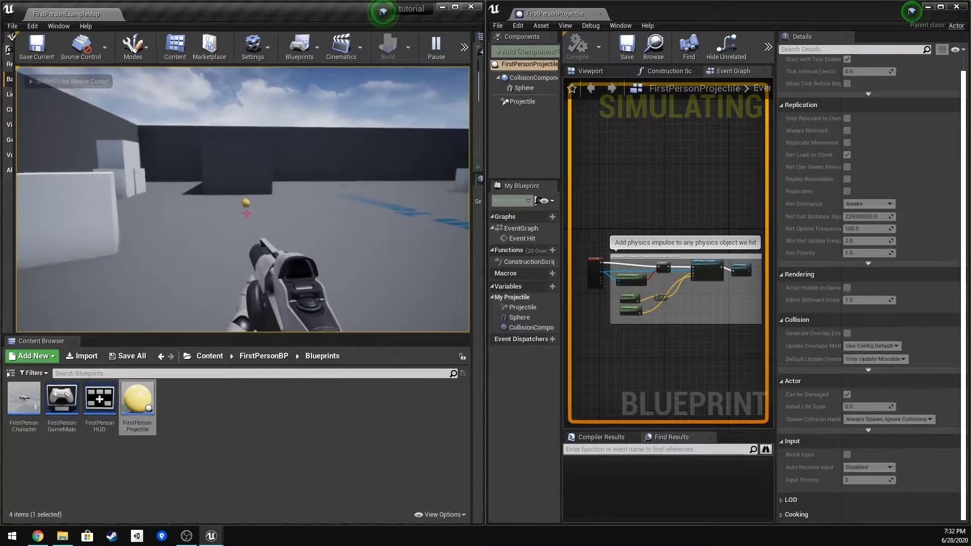
left_click(246, 214)
left_click(247, 214)
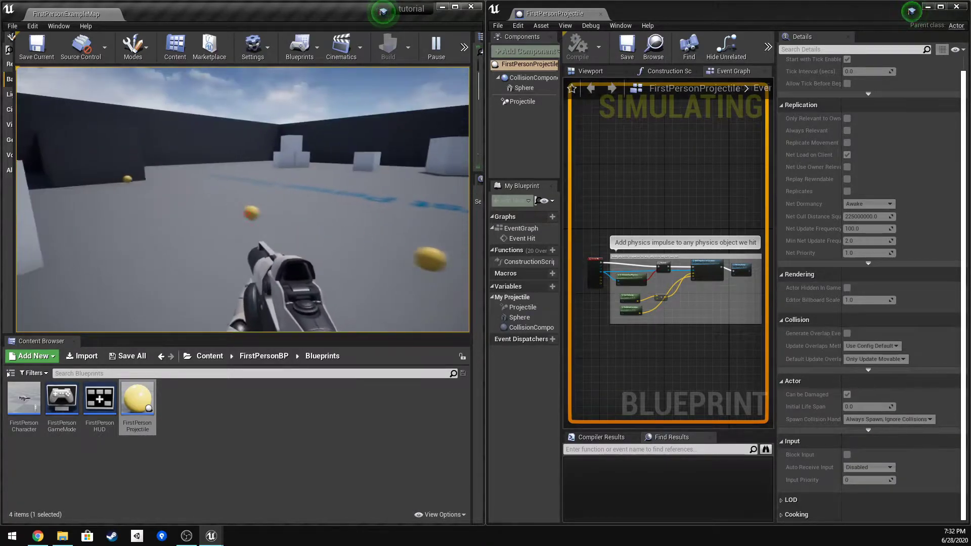
left_click(246, 213)
left_click(246, 213)
key("w")
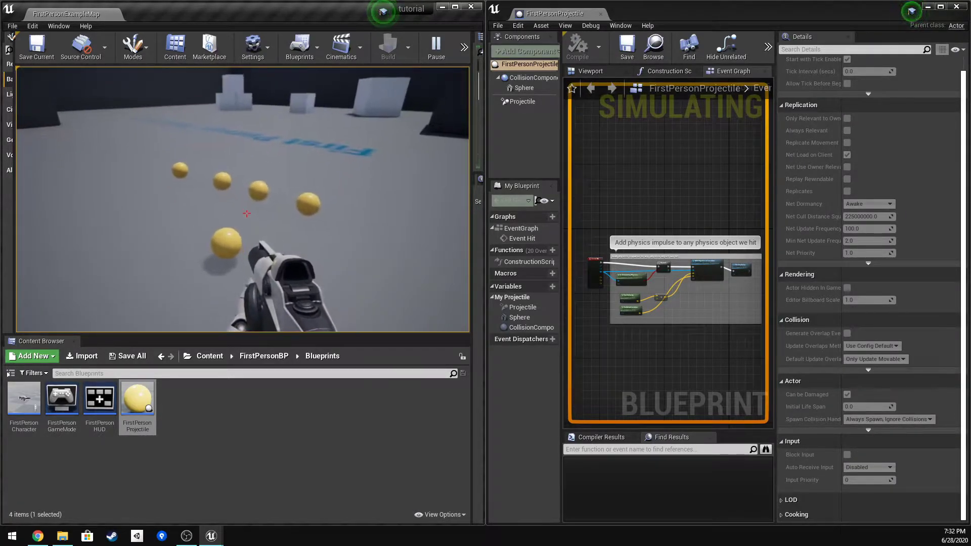
key("w")
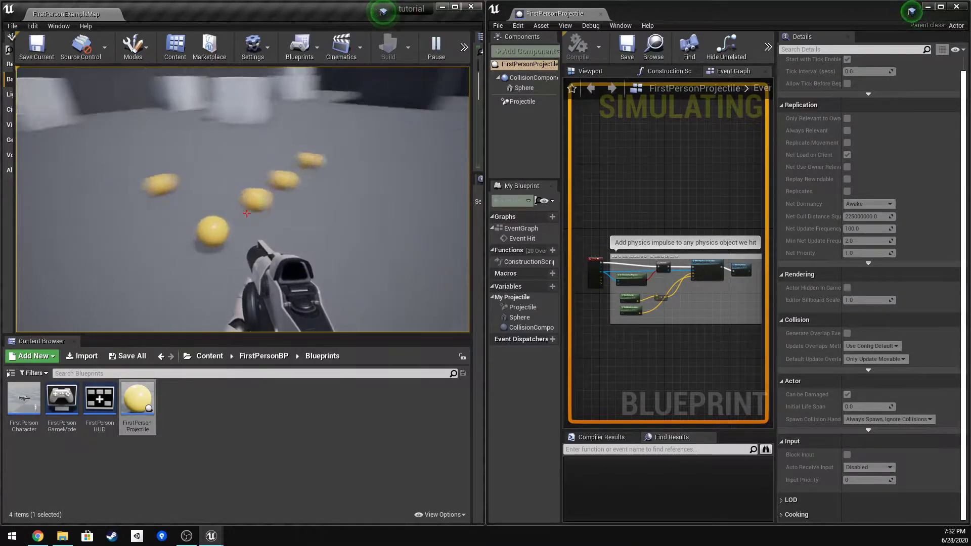
key("s")
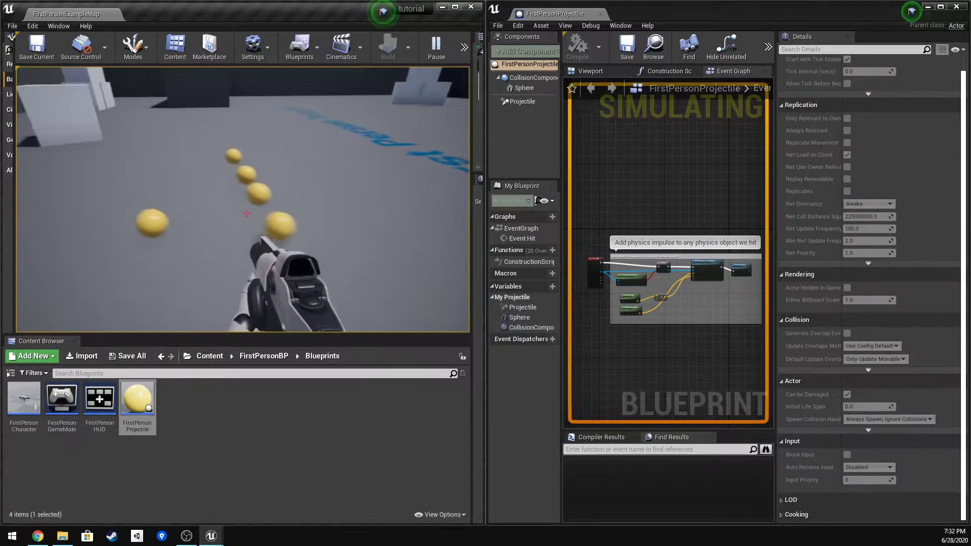
key("w")
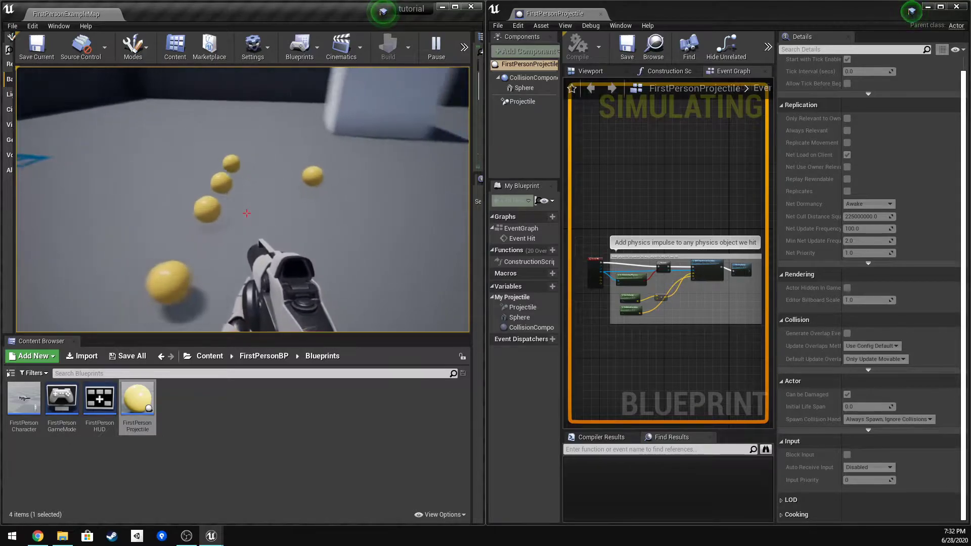
key("a")
key("d")
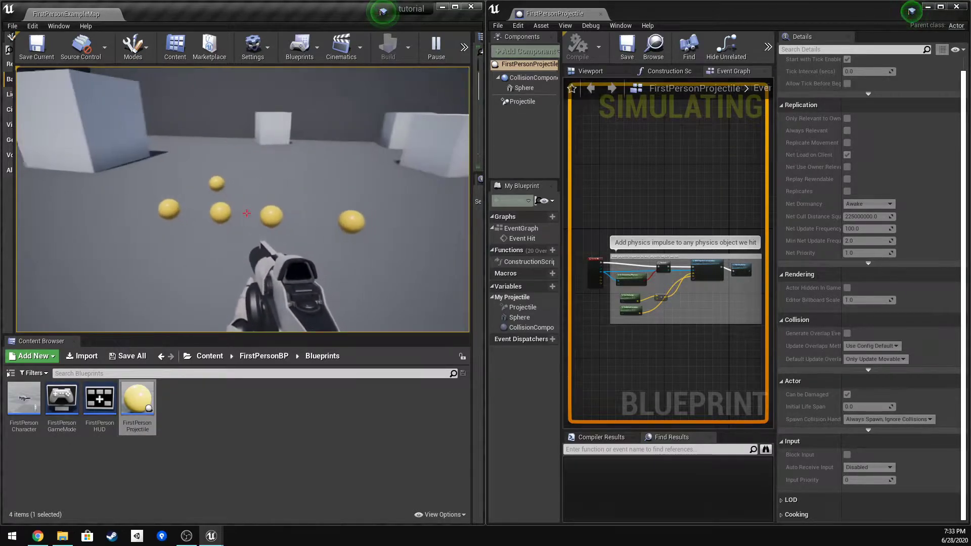
key("d")
key("w")
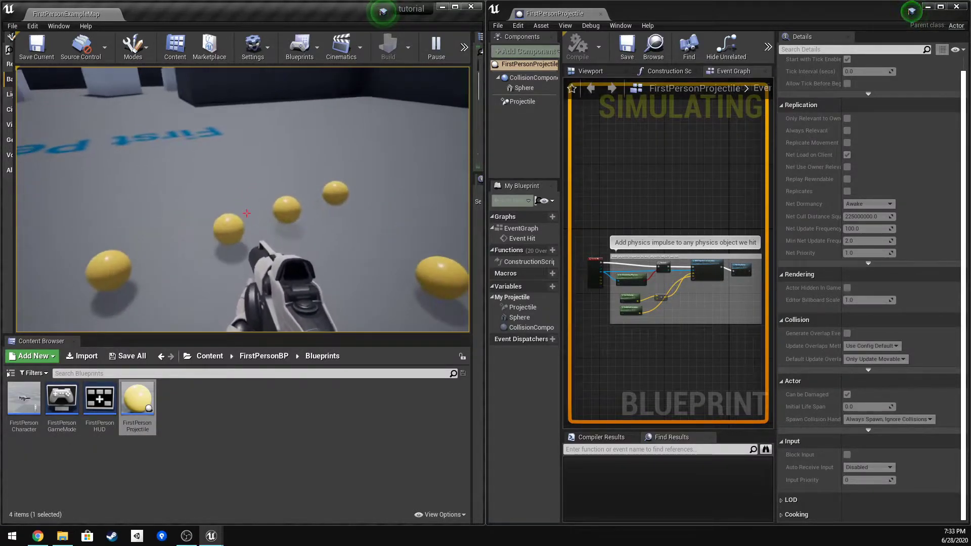
key("Escape")
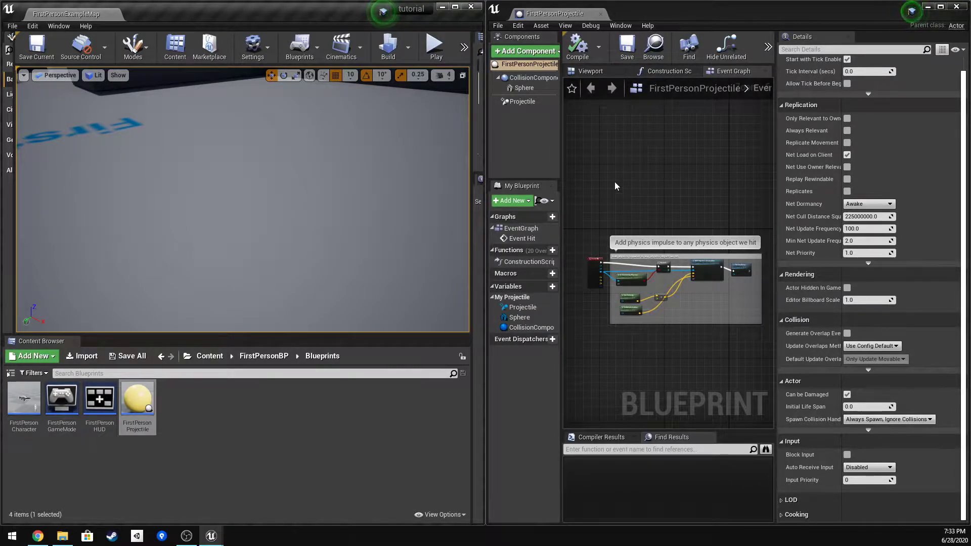
right_click_drag(323, 195, 417, 171)
key("w")
key("a")
key("s")
key("w")
key("s")
key("w")
left_click(735, 274)
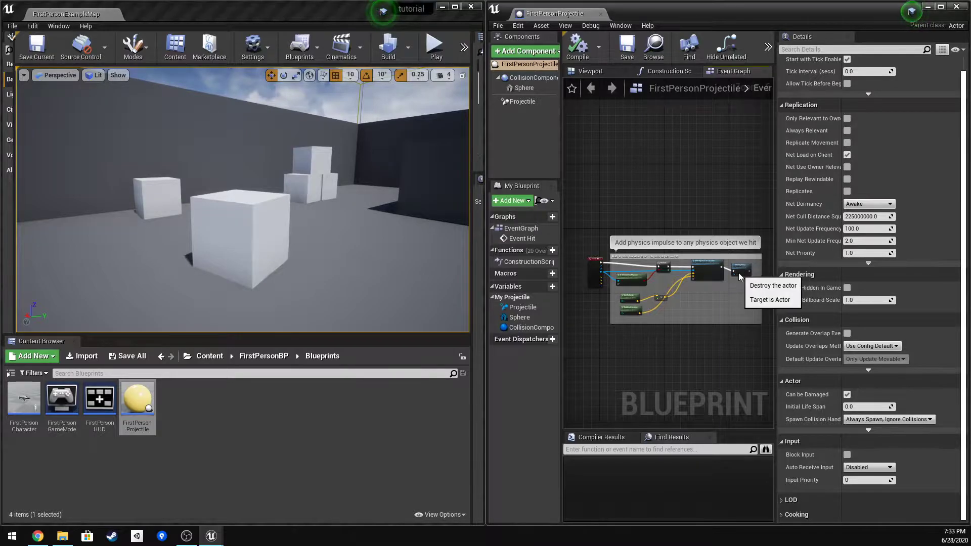
key("Delete")
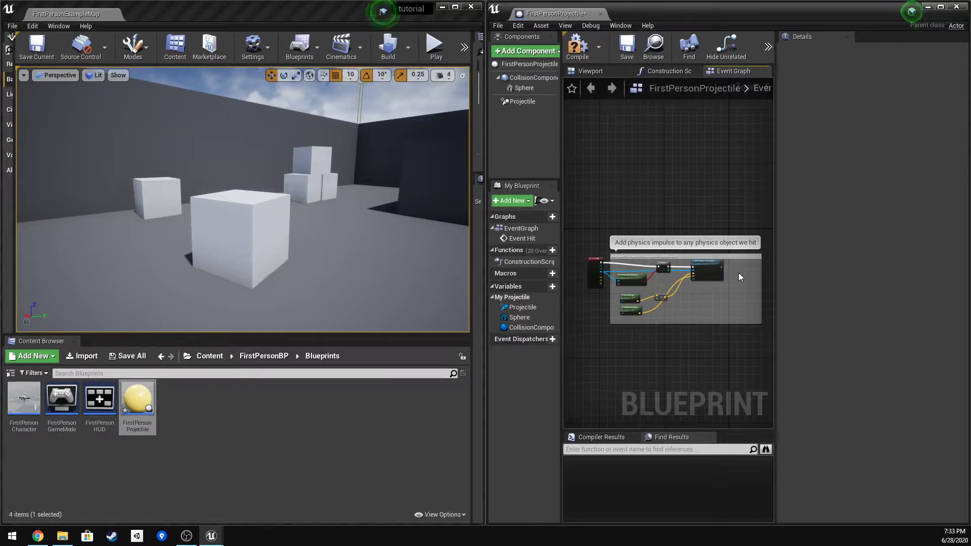
key("ctrl+z")
Delete the DestroyActor node after Add Impulse at Location in the projectile's event graph, and compile and save the blueprint.
scroll(738, 272, "up", 3)
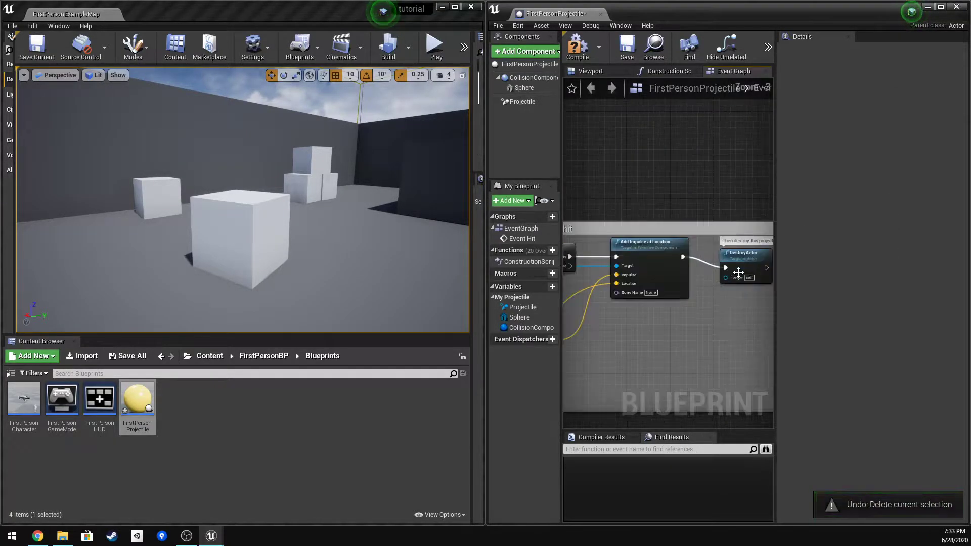
scroll(738, 272, "up", 1)
right_click_drag(728, 312, 660, 316)
scroll(643, 311, "up", 2)
left_click(666, 277)
right_click_drag(666, 277, 601, 303)
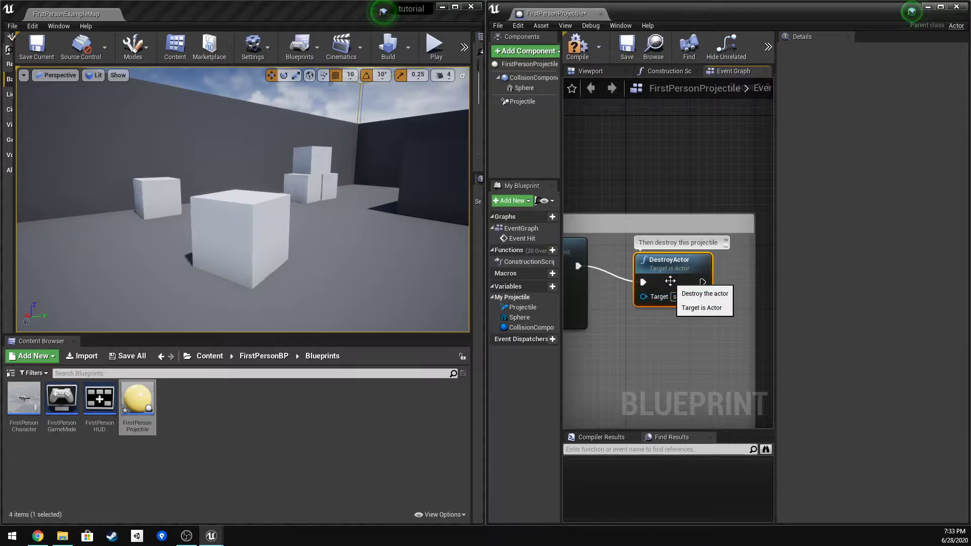
key("Delete")
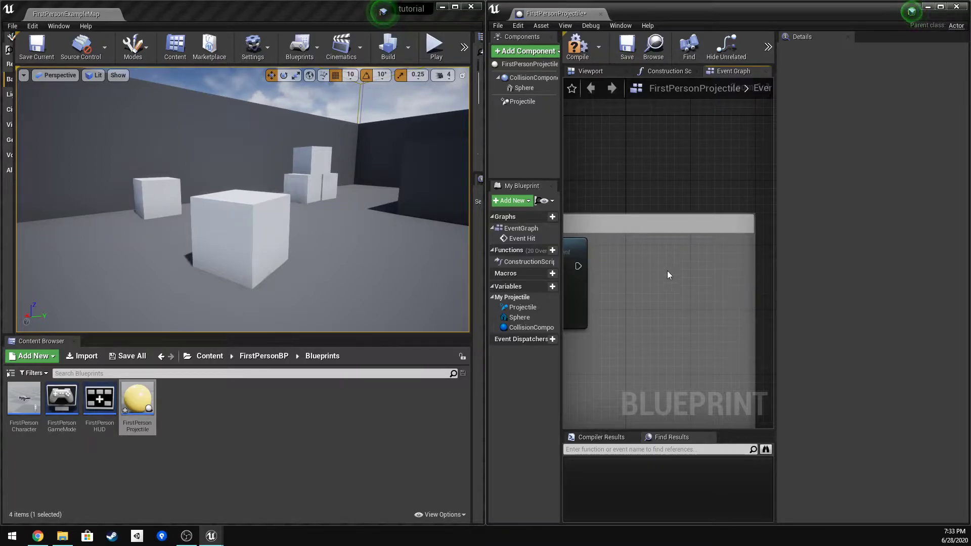
left_click(577, 47)
left_click(627, 47)
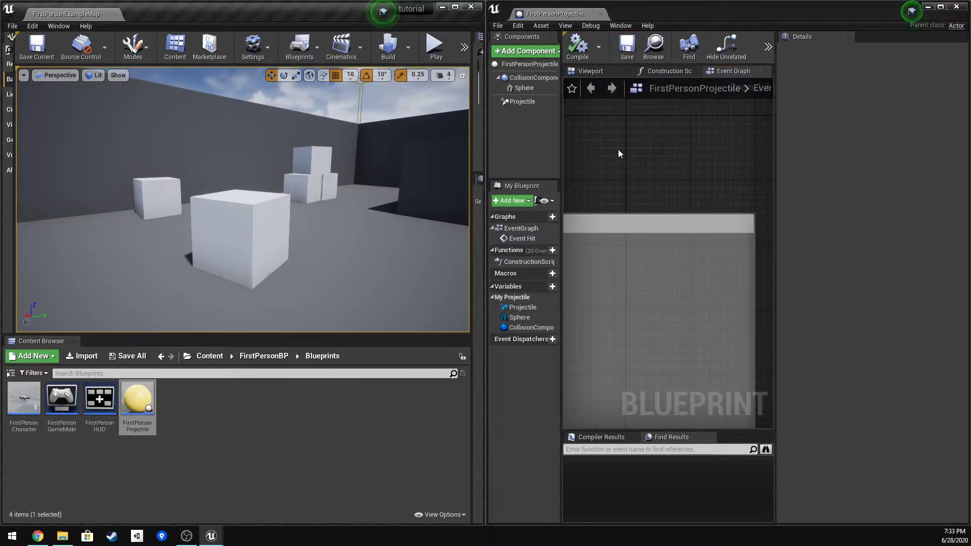
Play-test the level by firing projectiles at the cubes and around the arena to check whether they persist, and end the session.
left_click(434, 47)
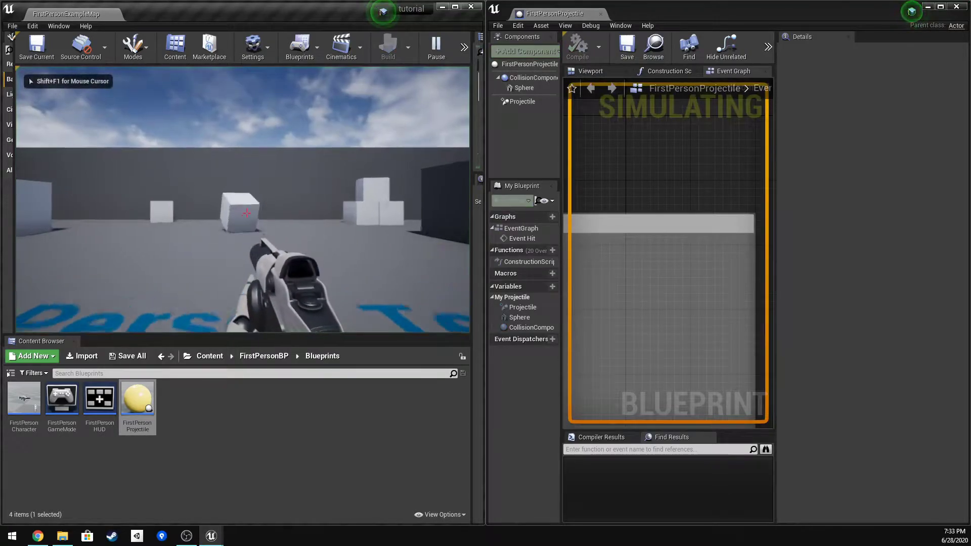
key("w")
left_click(246, 213)
key("w")
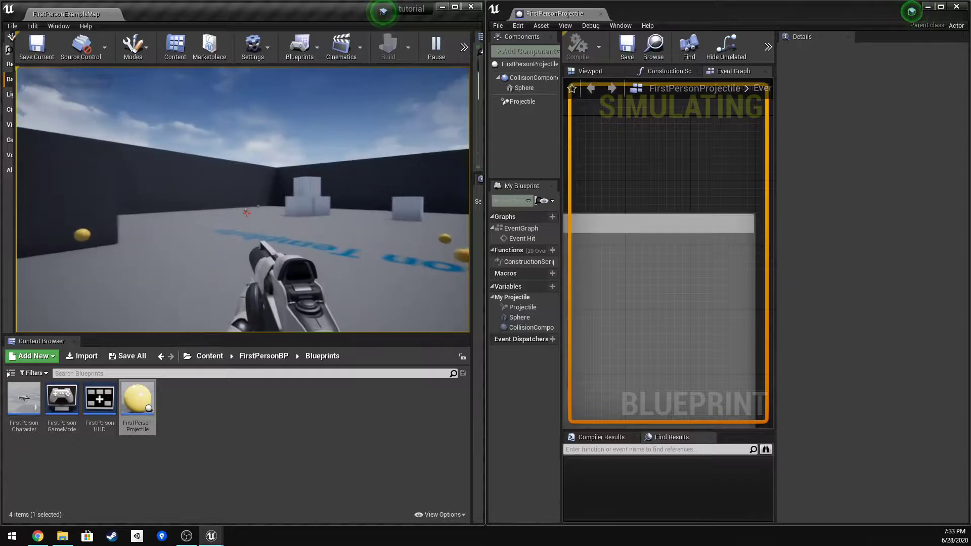
key("w")
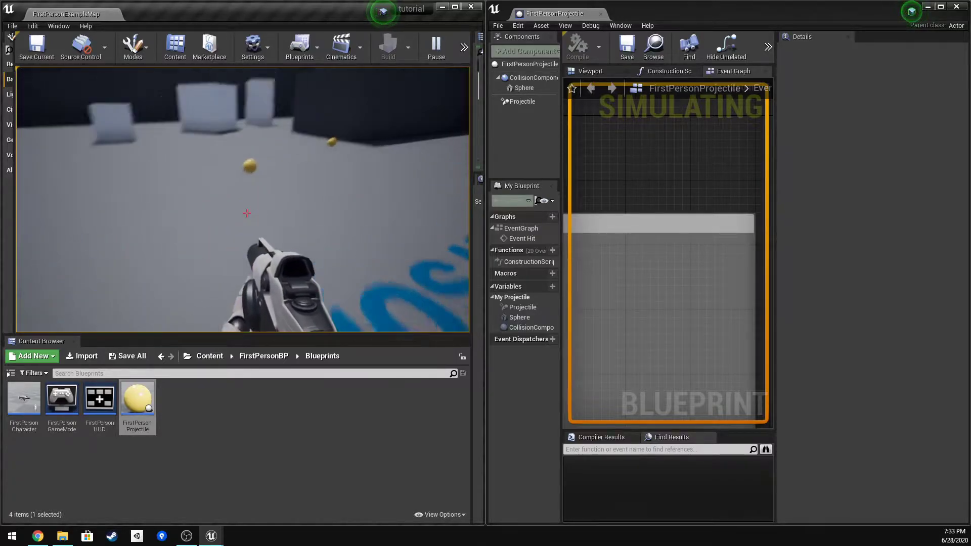
key("w")
left_click(246, 213)
left_click(247, 213)
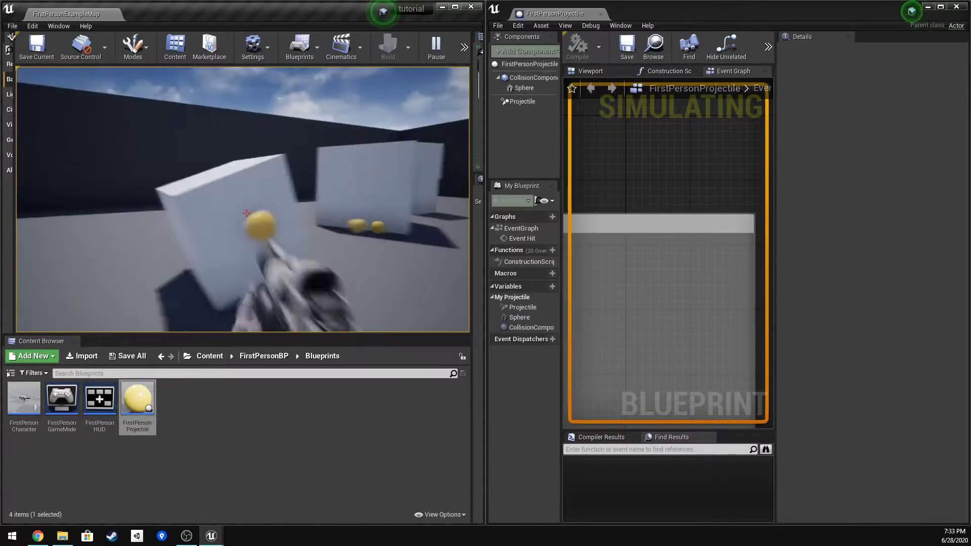
key("w")
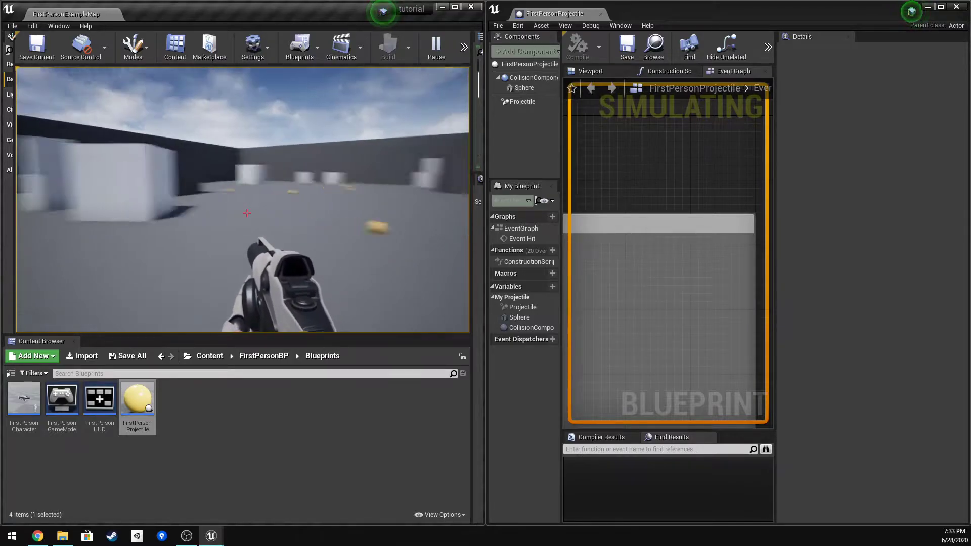
key("w")
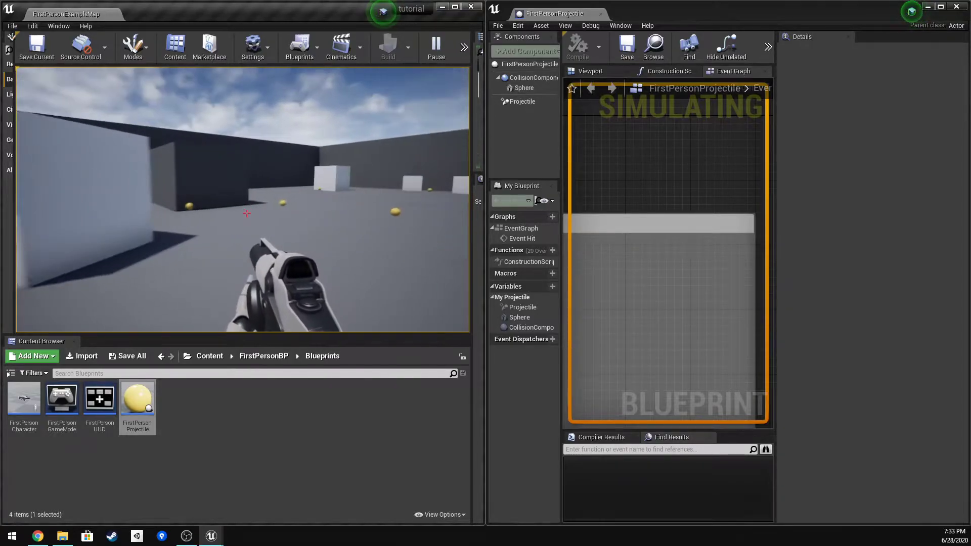
key("Escape")
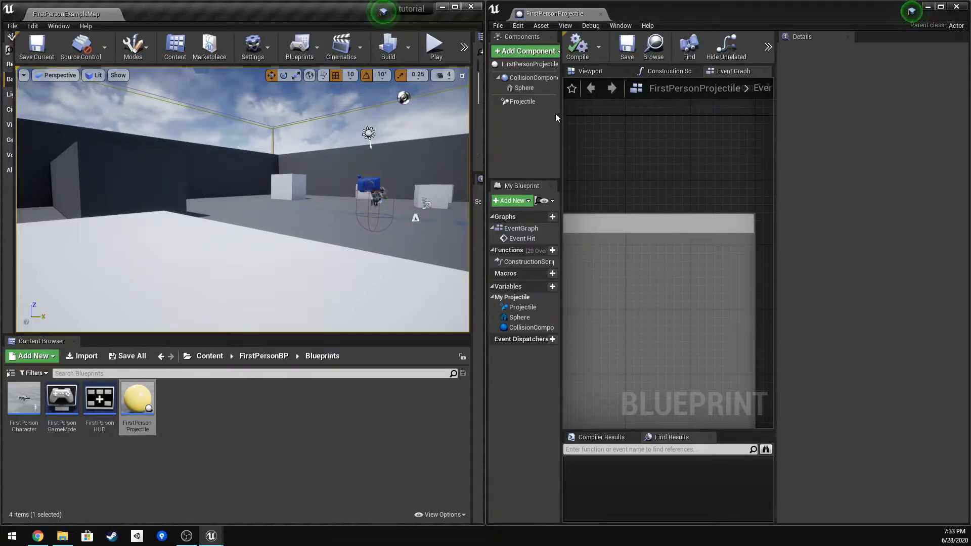
Reset the projectile's Sphere mesh scale to its default of 1.0 on all axes, and save the blueprint.
left_click(521, 87)
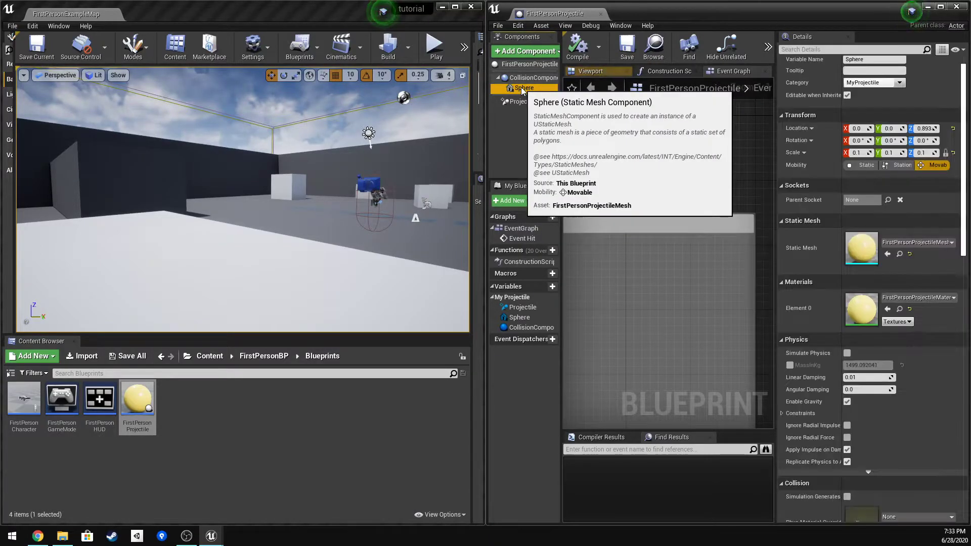
left_click(594, 72)
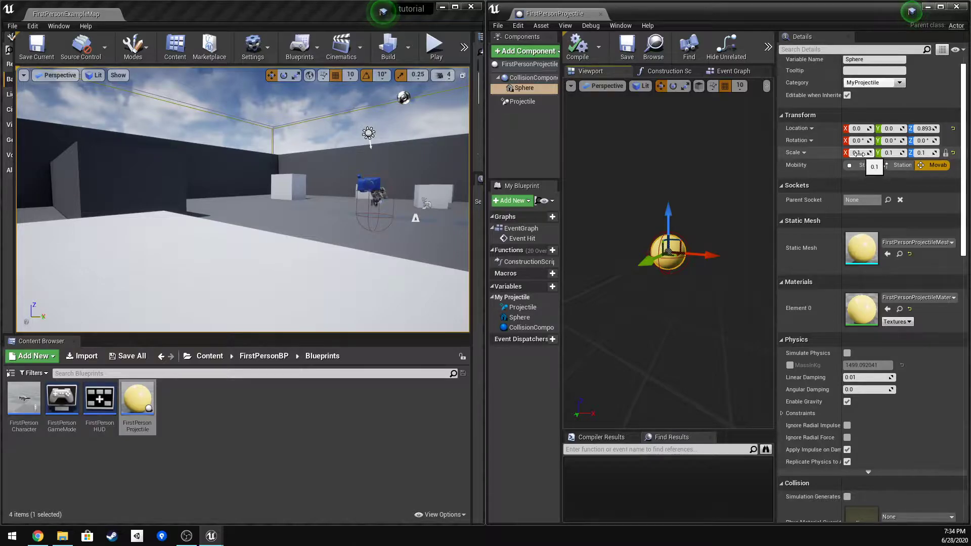
left_click(953, 154)
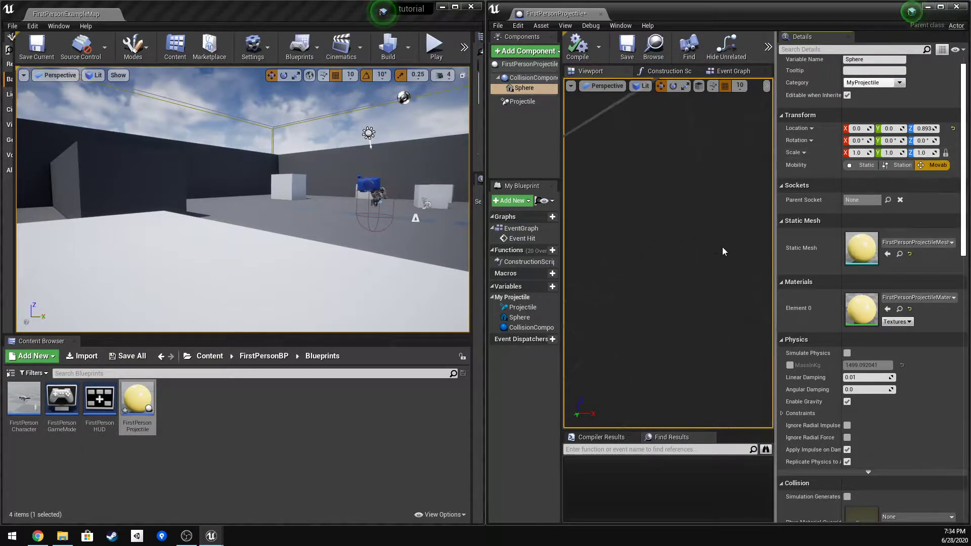
scroll(719, 248, "down", 5)
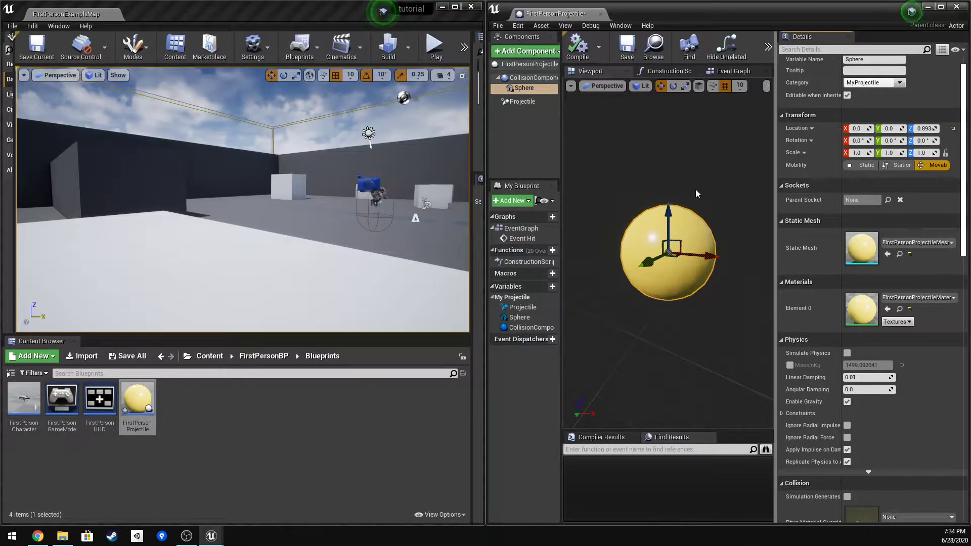
left_click(627, 45)
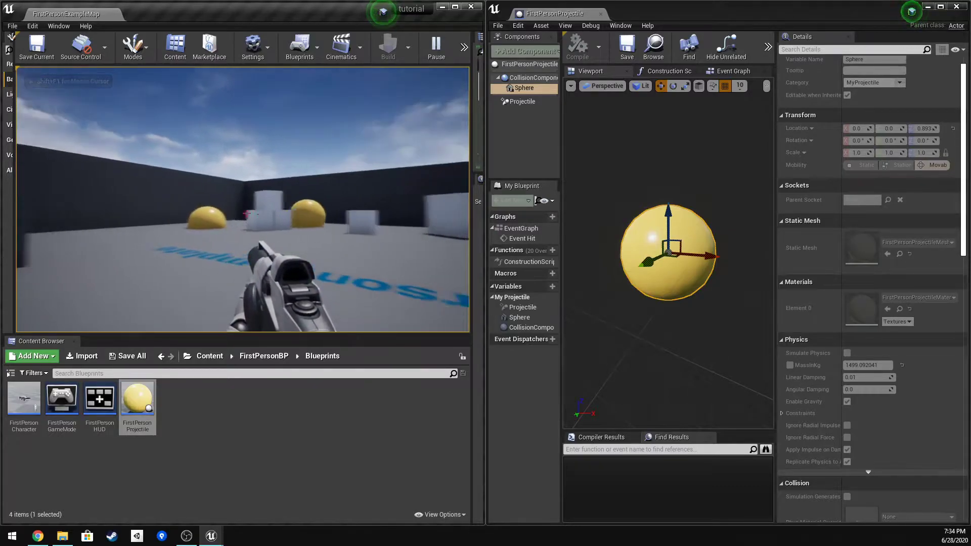
Play-test the enlarged projectiles by firing them around the arena and walking up to them, and end the session.
left_click(246, 213)
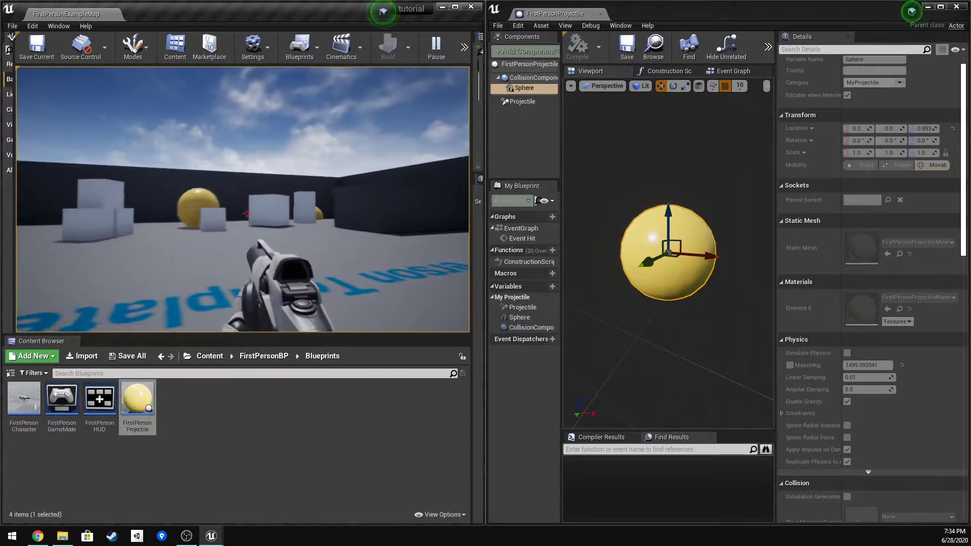
left_click(247, 213)
left_click(246, 213)
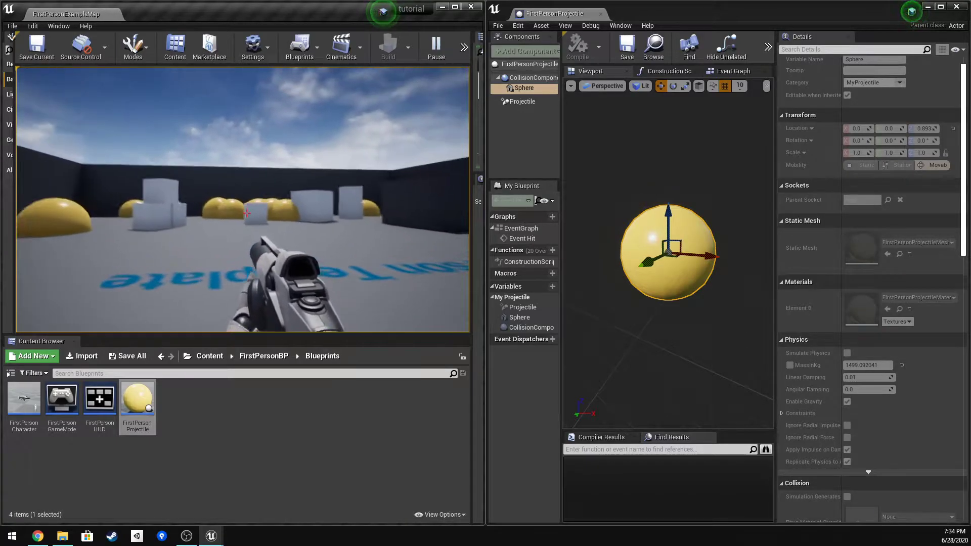
left_click(246, 213)
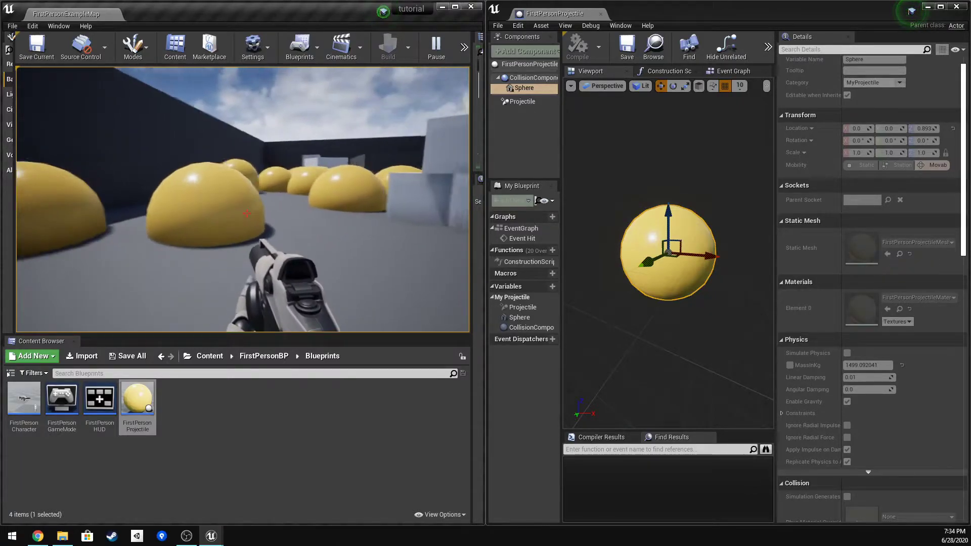
key("w")
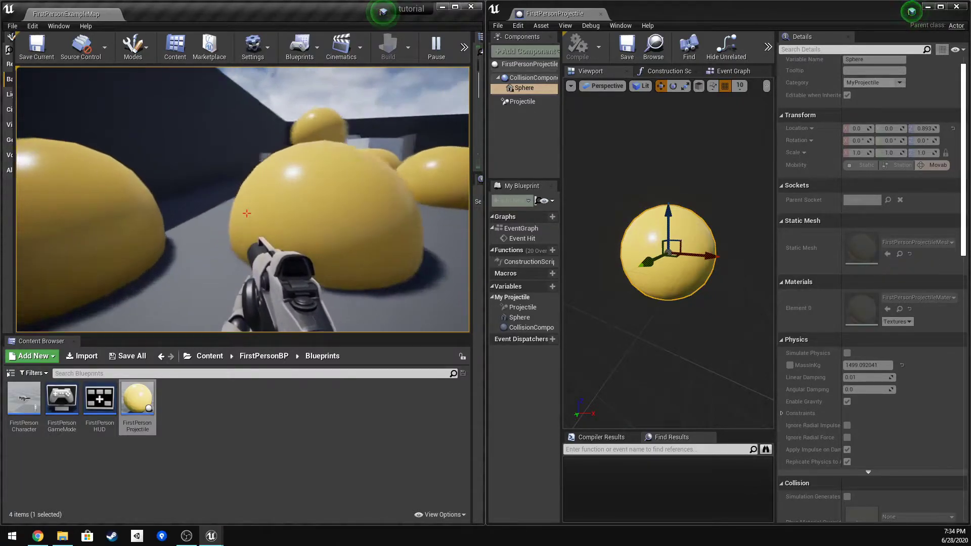
left_click(246, 213)
left_click(247, 214)
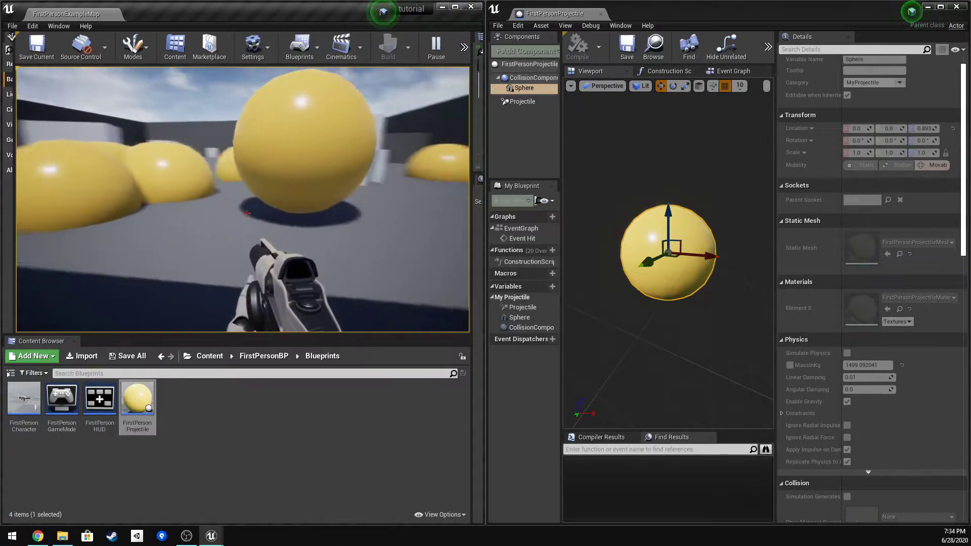
key("w")
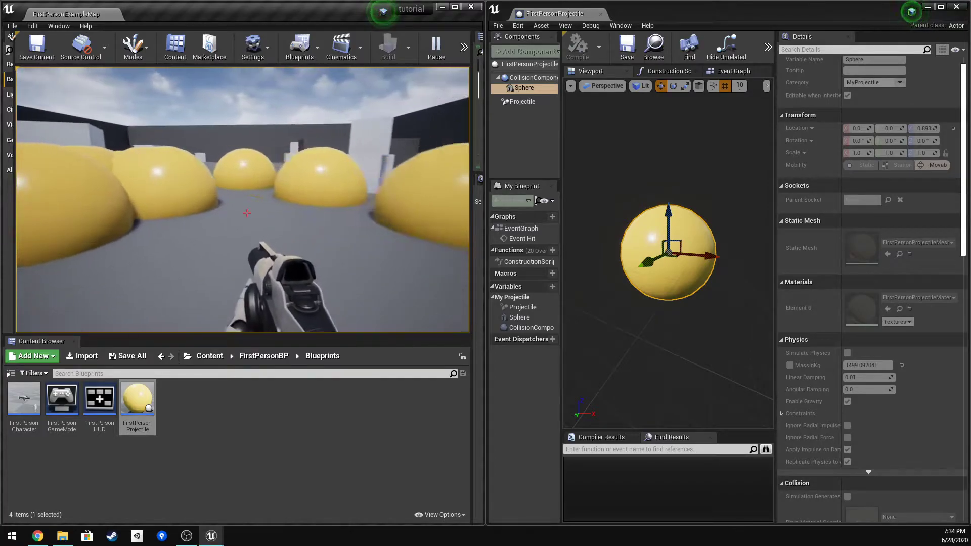
key("w")
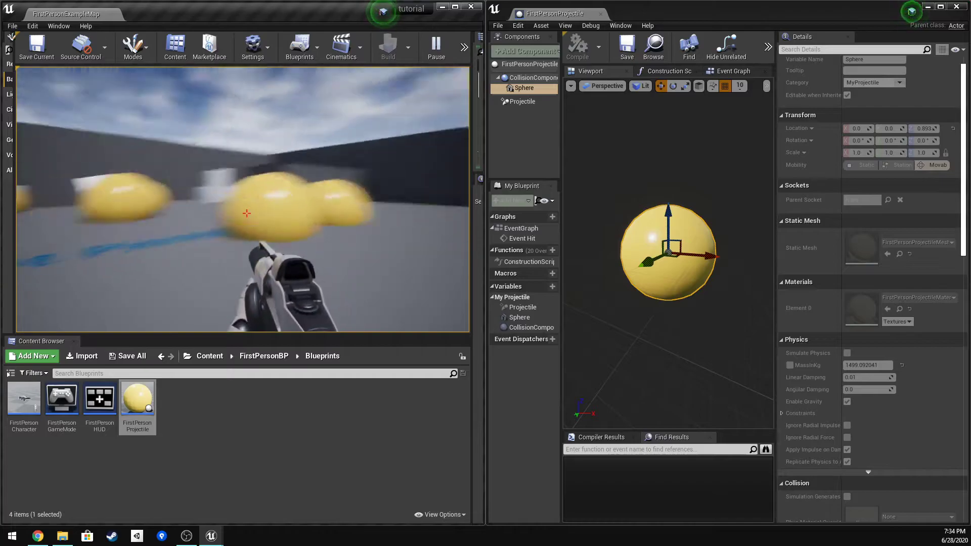
key("s")
key("Escape")
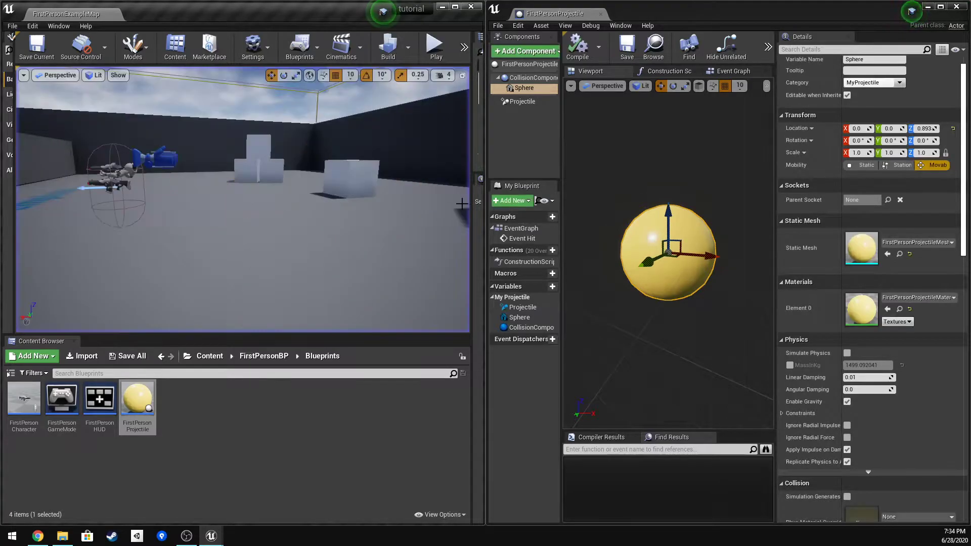
Increase the CollisionComponent's Sphere Radius to about 159 to enclose the enlarged mesh, and compile and save the blueprint.
left_click(531, 77)
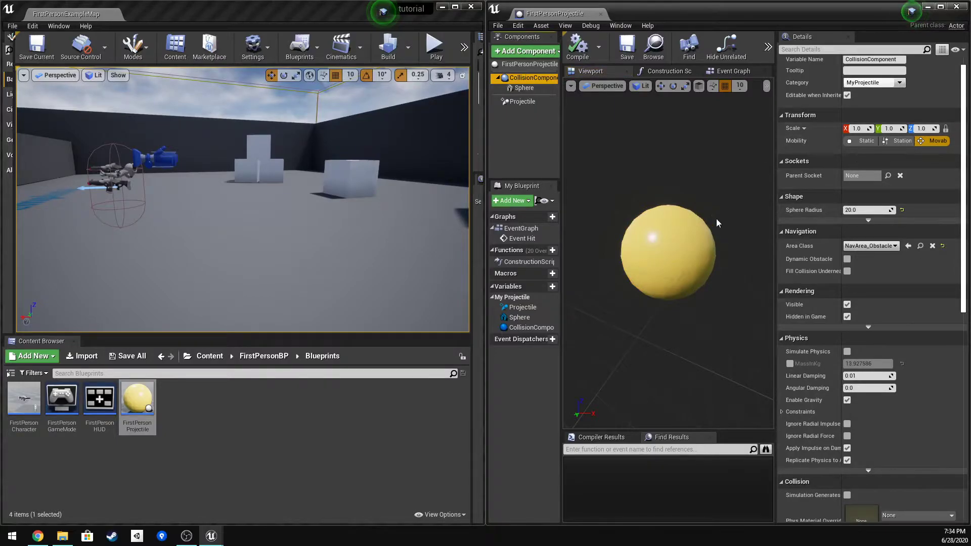
scroll(695, 253, "up", 3)
left_click_drag(671, 231, 672, 212)
mouse_move(685, 246)
right_mouse_down()
mouse_move(680, 258)
mouse_move(708, 259)
mouse_move(715, 245)
mouse_move(682, 259)
right_mouse_up()
left_click_drag(868, 210, 915, 210)
mouse_move(693, 250)
right_mouse_down()
mouse_move(706, 258)
mouse_move(693, 250)
right_mouse_up()
key("w")
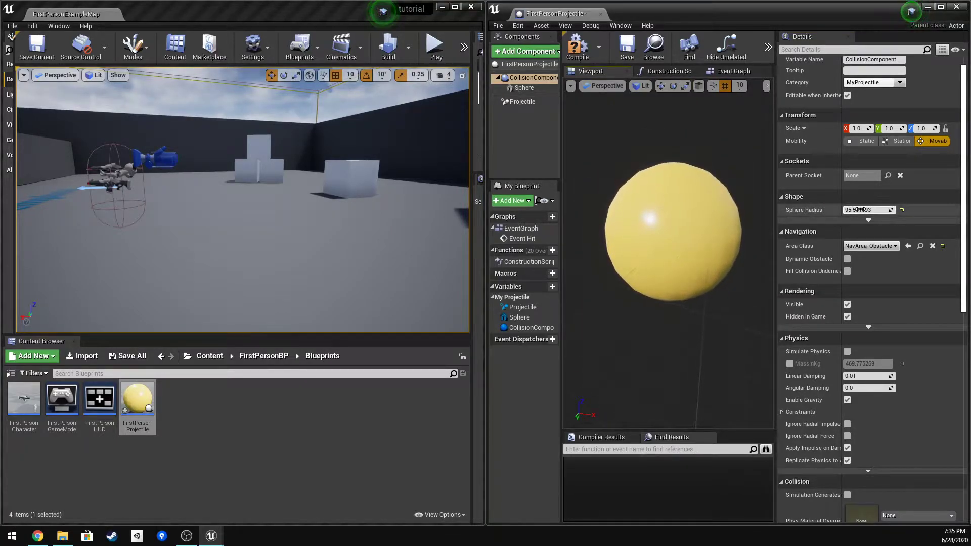
left_click_drag(867, 210, 859, 210)
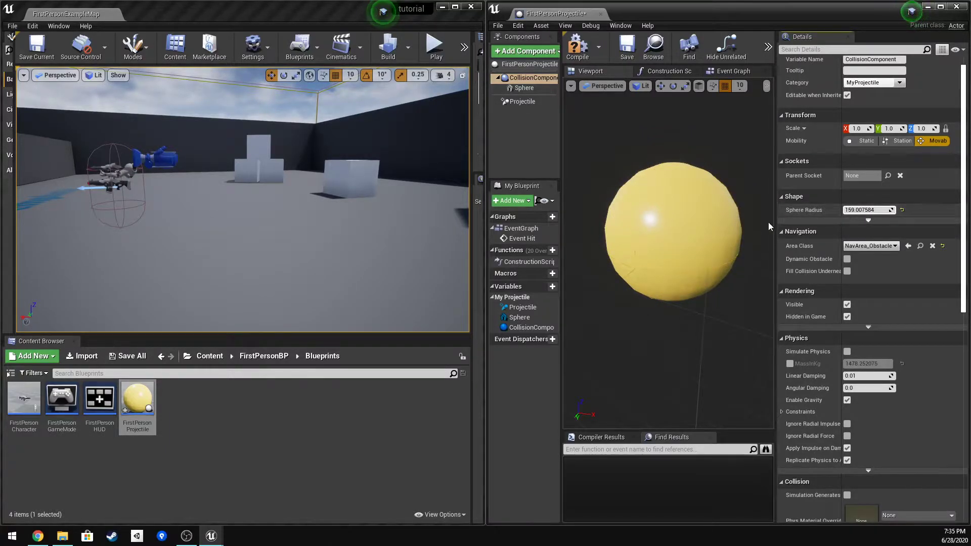
left_click(578, 46)
left_click(627, 46)
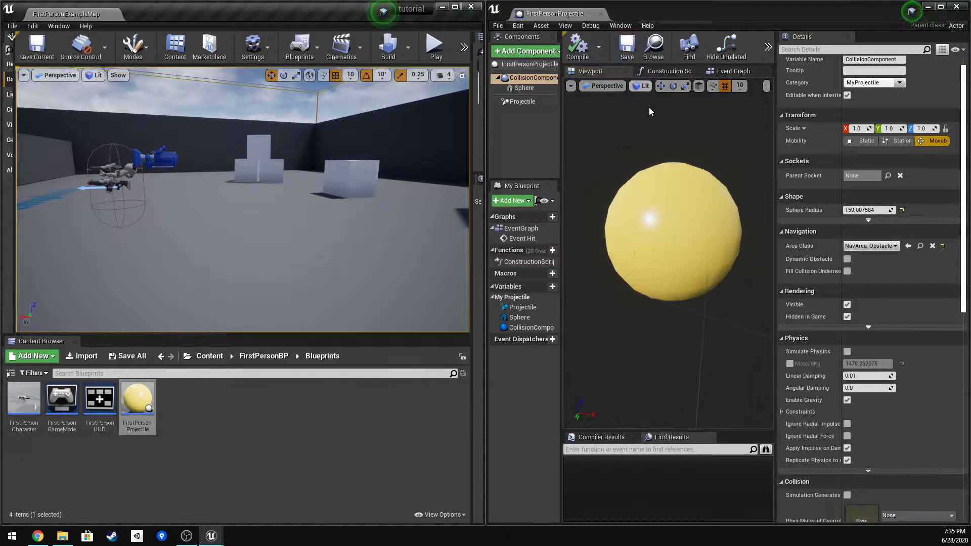
Start a play-test and fire many enlarged projectiles in different directions to check how they collide with the floor.
left_click(436, 46)
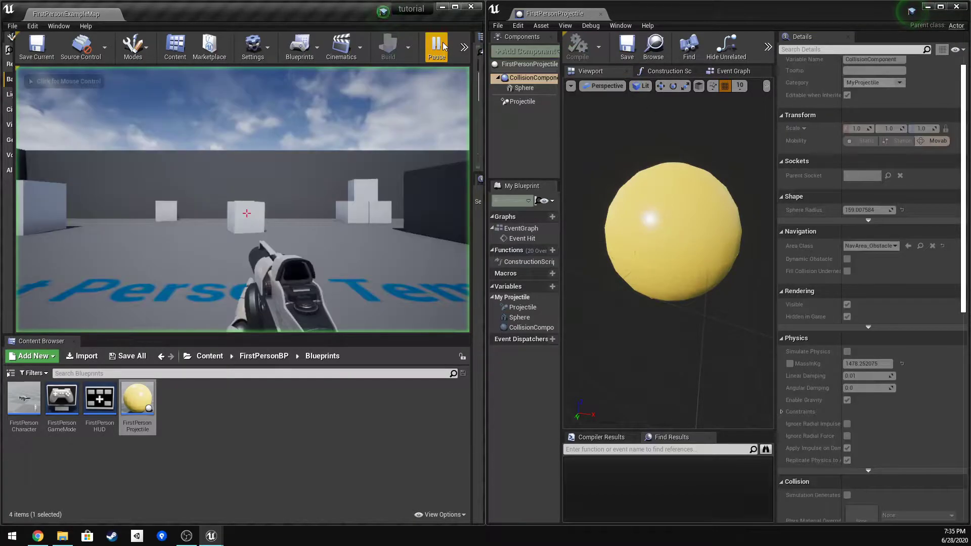
left_click(278, 159)
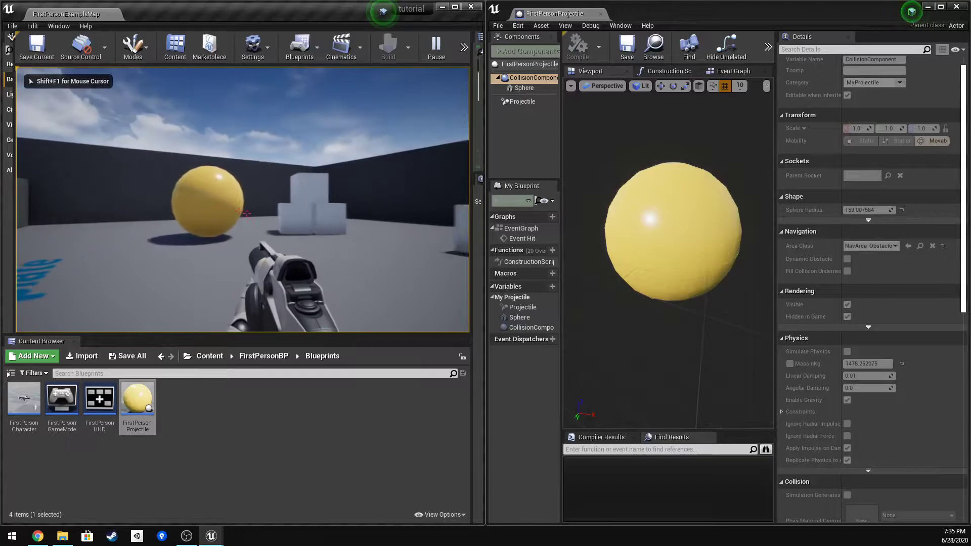
left_click(246, 214)
left_click(246, 214)
left_click(246, 214)
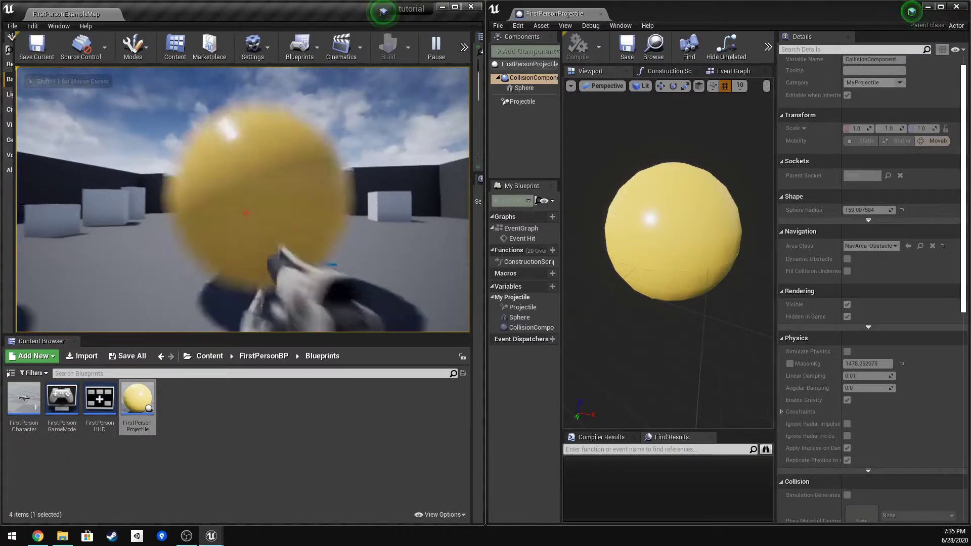
left_click(246, 213)
left_click(246, 213)
left_click(246, 214)
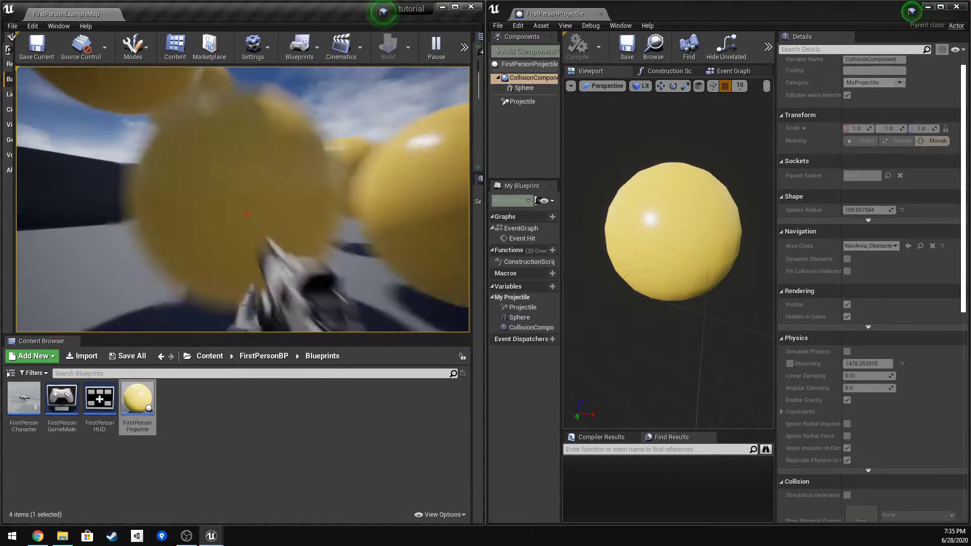
left_click(246, 213)
left_click(246, 213)
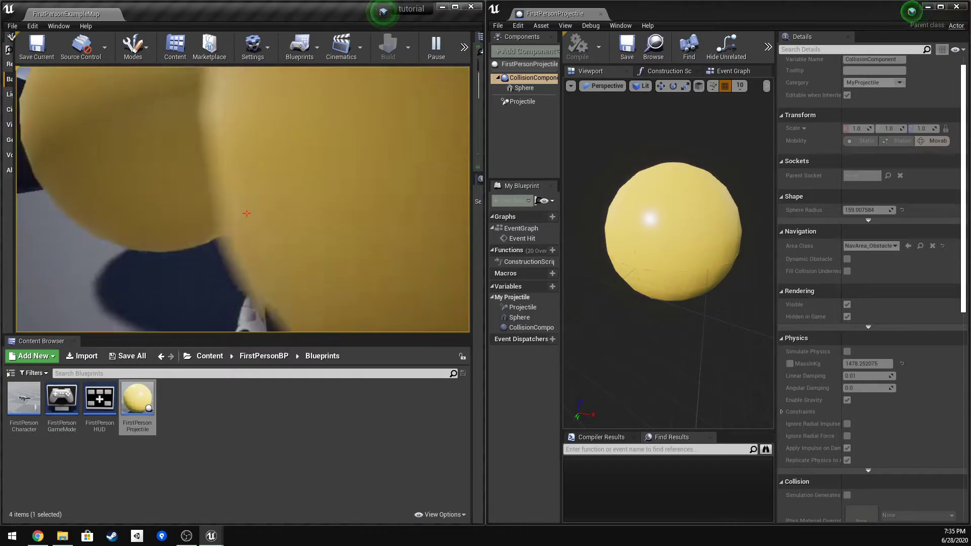
left_click(246, 214)
left_click(247, 213)
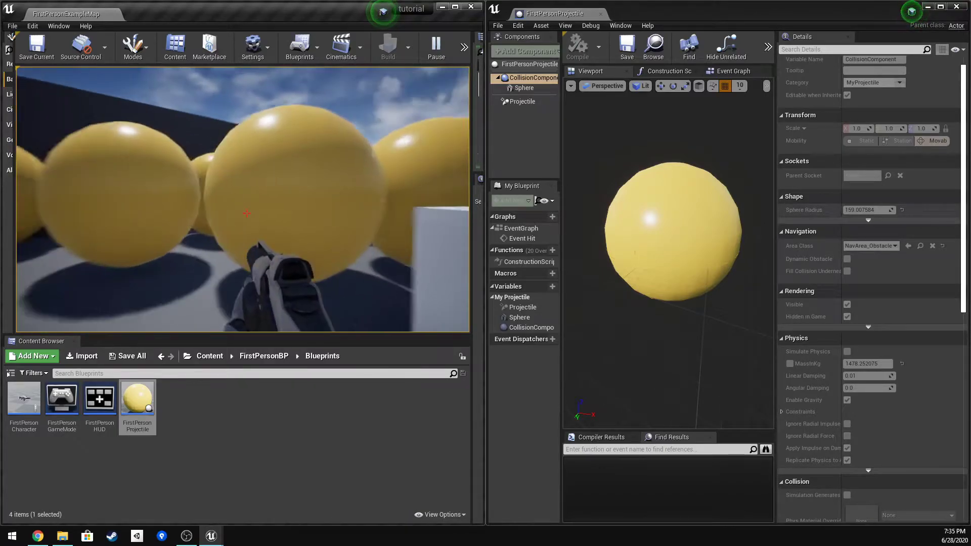
Walk among the fired spheres, shoot a few more to check their collision, and end the play session.
key("w")
key("w")
left_click(246, 212)
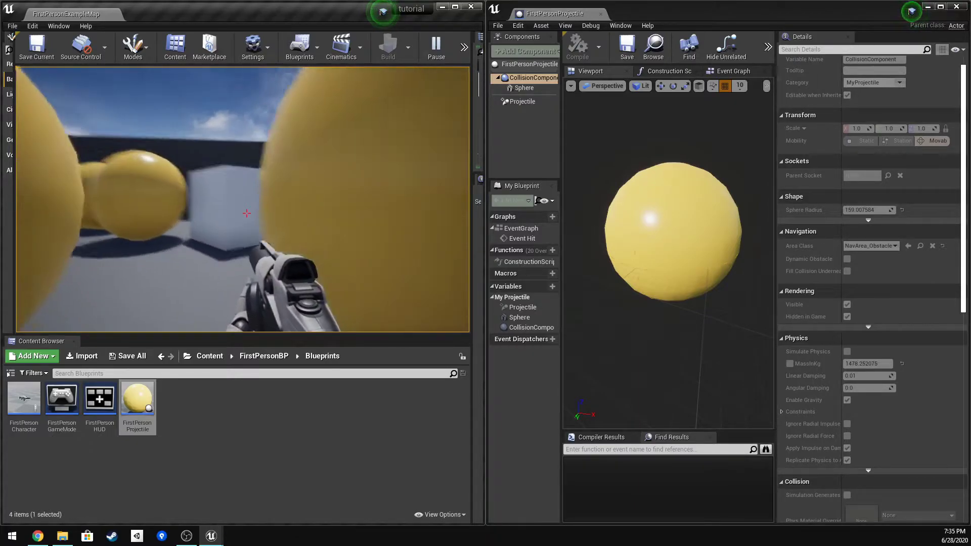
left_click(247, 213)
key("w")
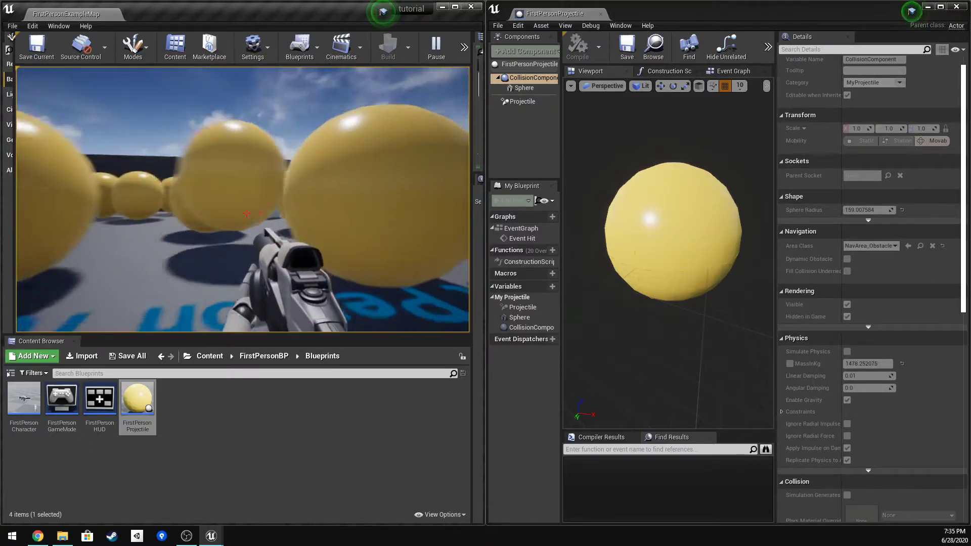
key("w")
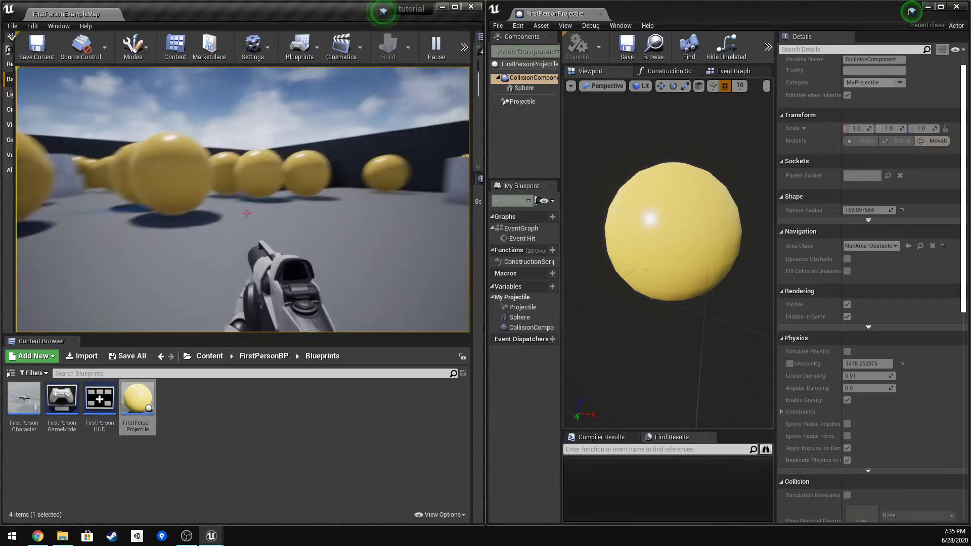
key("Escape")
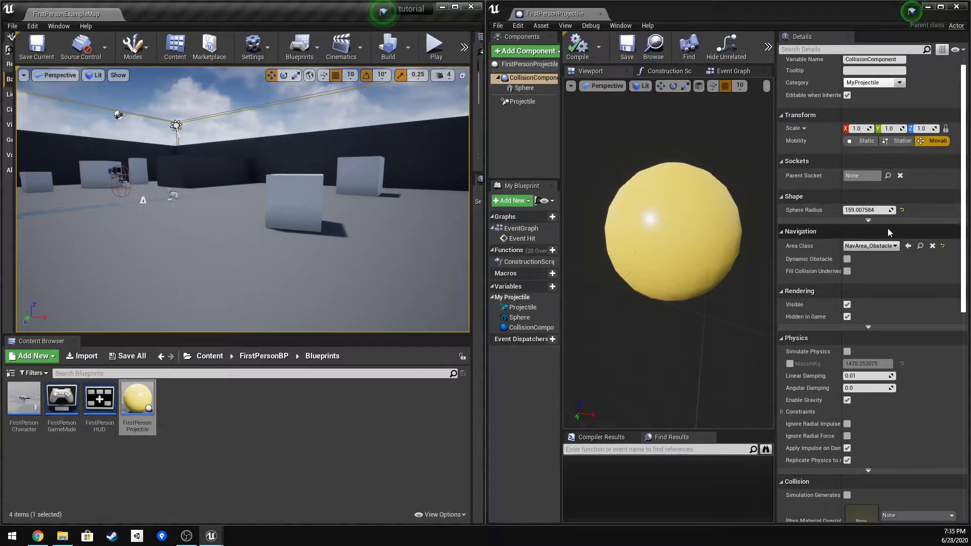
Set the CollisionComponent's Collision Presets to Pawn, and compile and save the projectile blueprint.
scroll(887, 228, "down", 2)
scroll(889, 232, "down", 3)
scroll(930, 342, "down", 3)
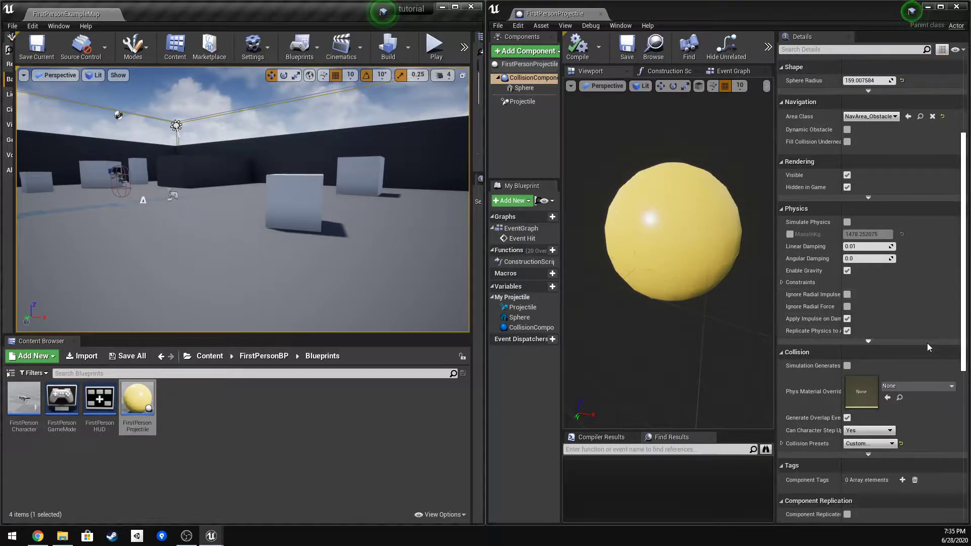
scroll(924, 338, "down", 2)
left_click(879, 347)
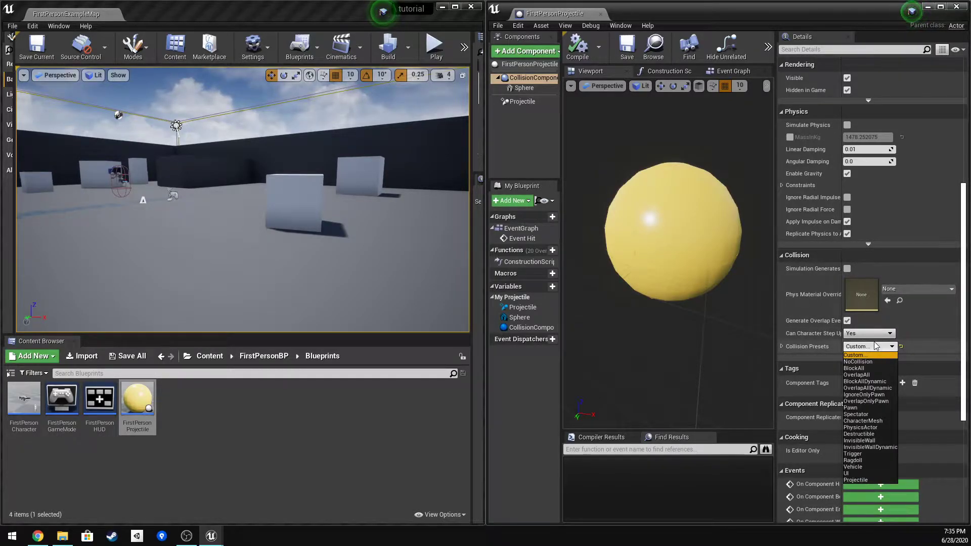
left_click(854, 409)
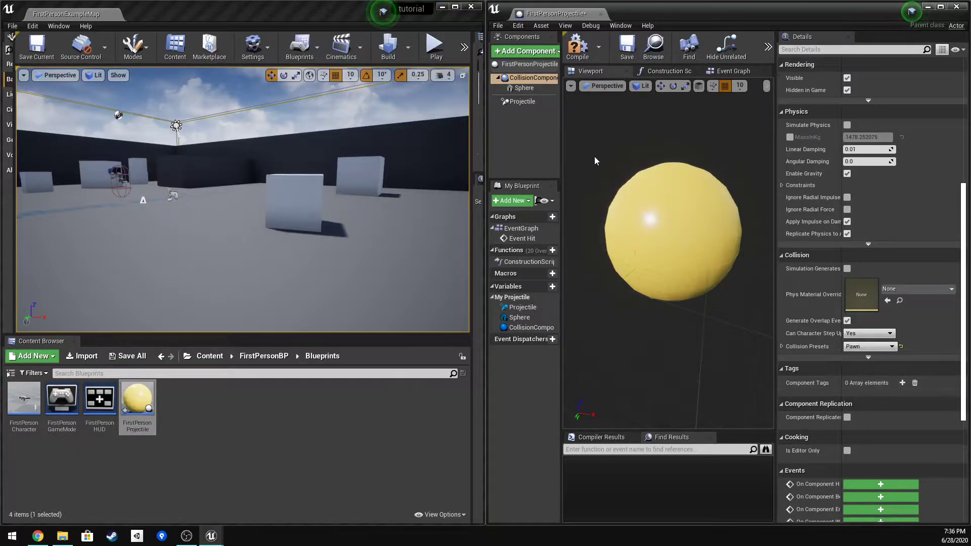
left_click(576, 46)
left_click(626, 53)
Play-test the Pawn collision preset by firing projectiles around the arena while moving, and end the session.
left_click(435, 46)
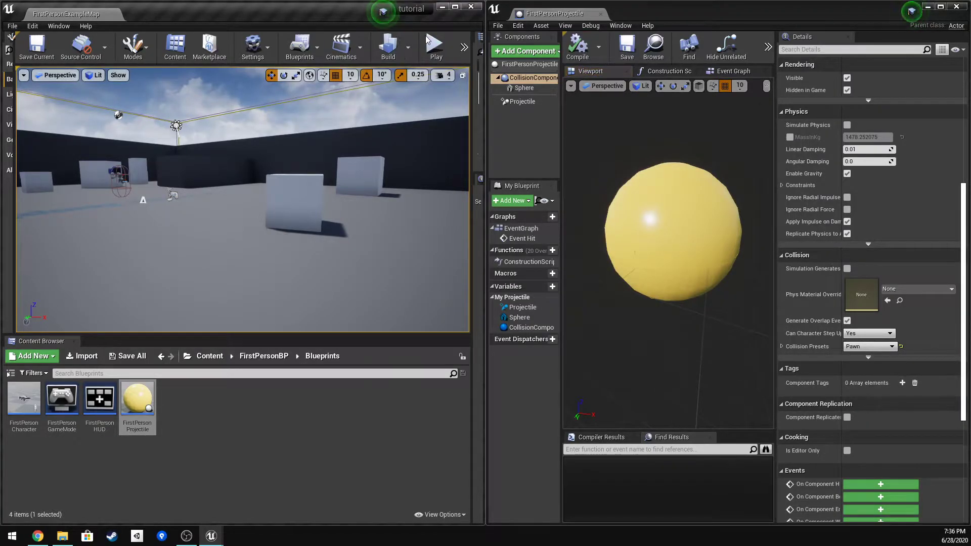
left_click(353, 142)
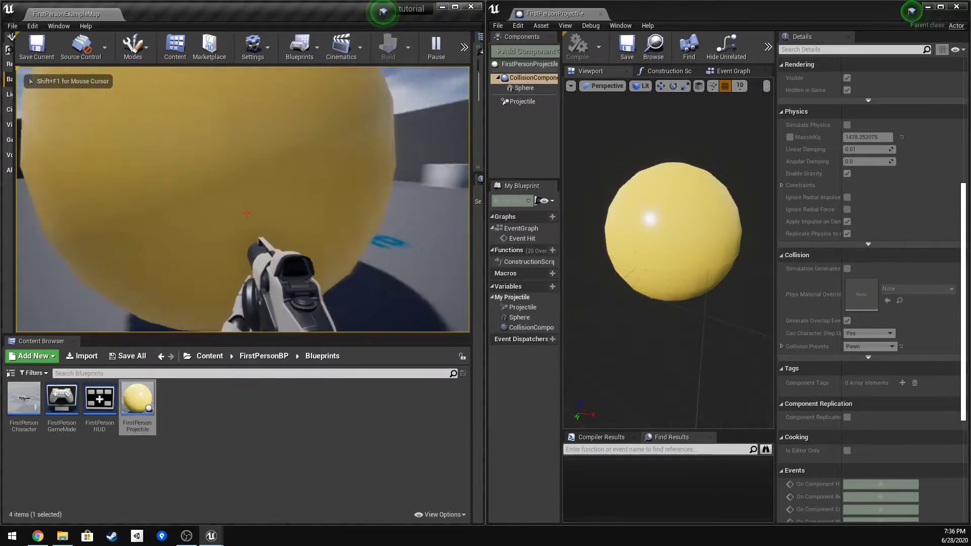
left_click(246, 213)
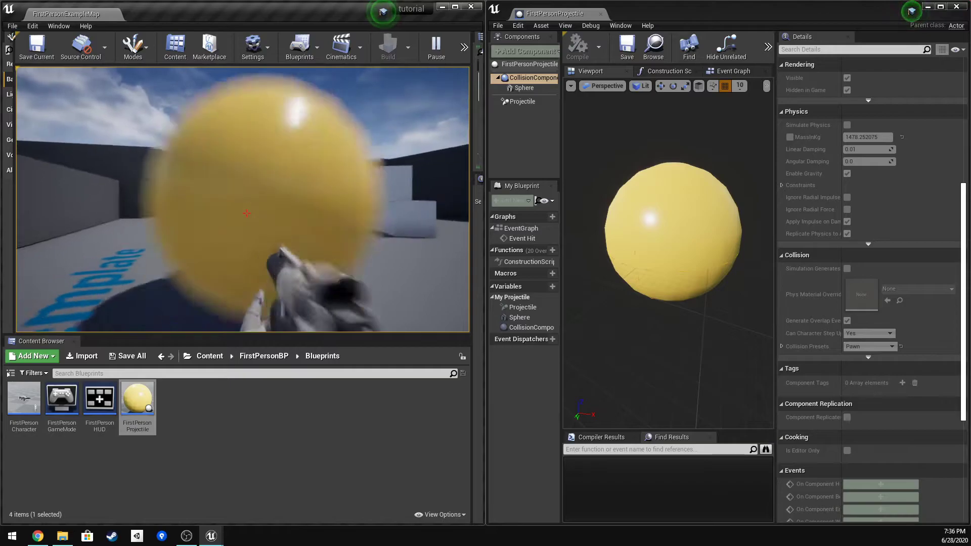
key("a")
left_click(246, 213)
left_click(247, 213)
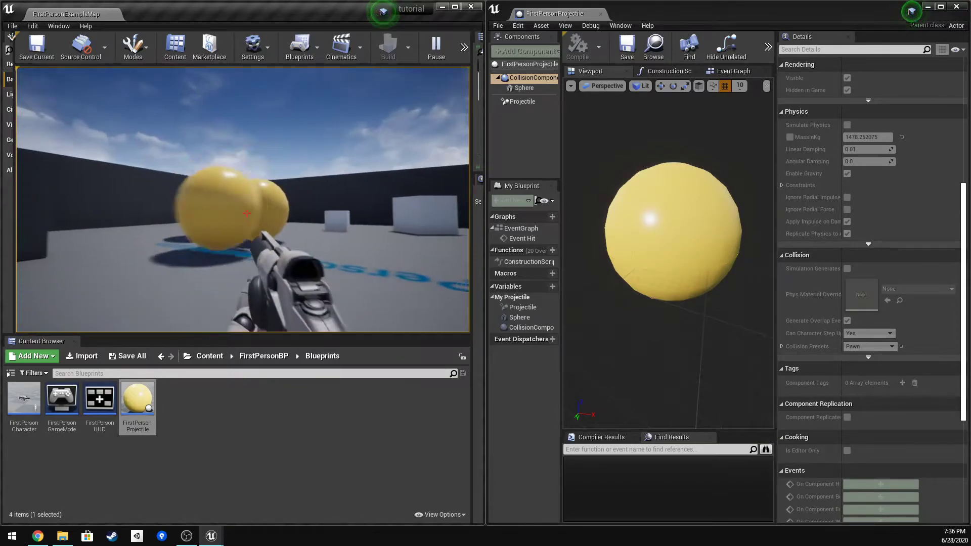
key("d")
left_click(246, 213)
key("d")
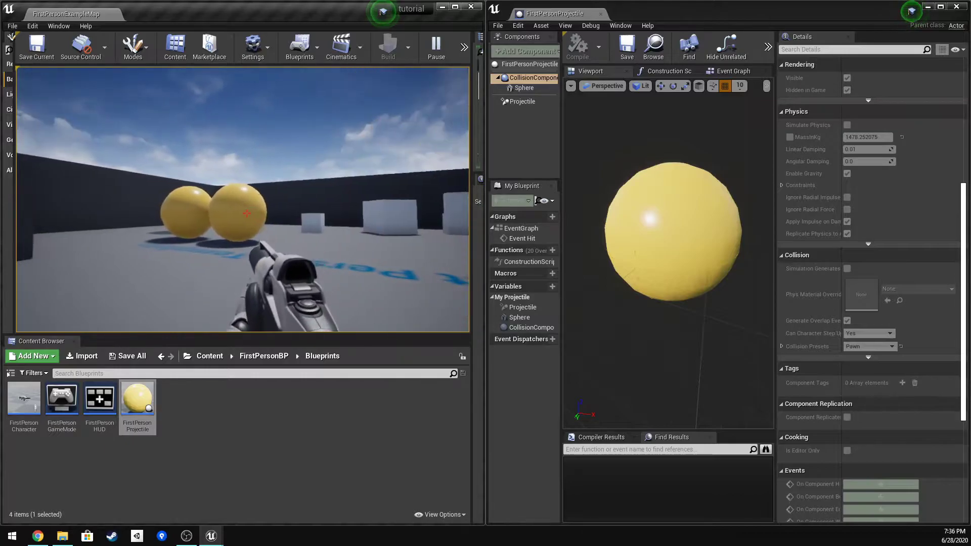
left_click(247, 213)
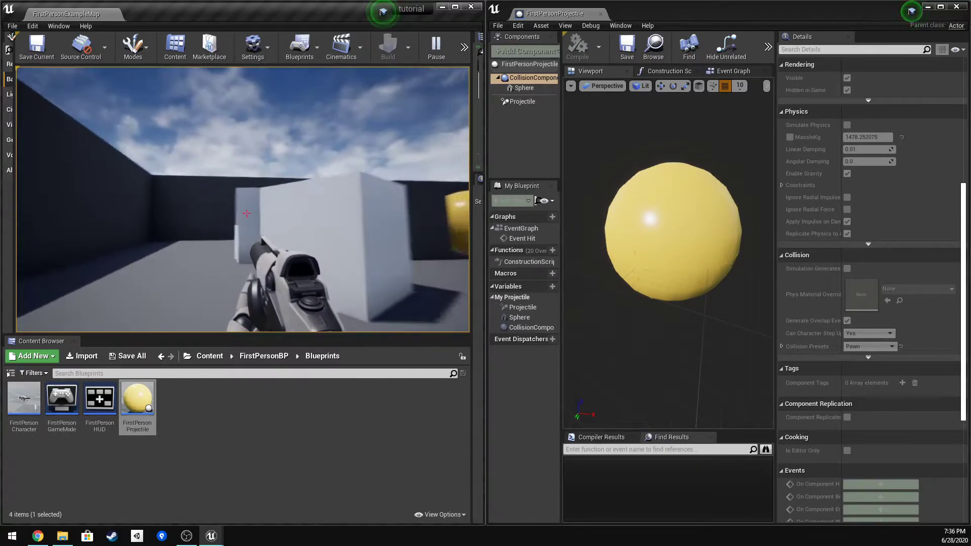
left_click(246, 214)
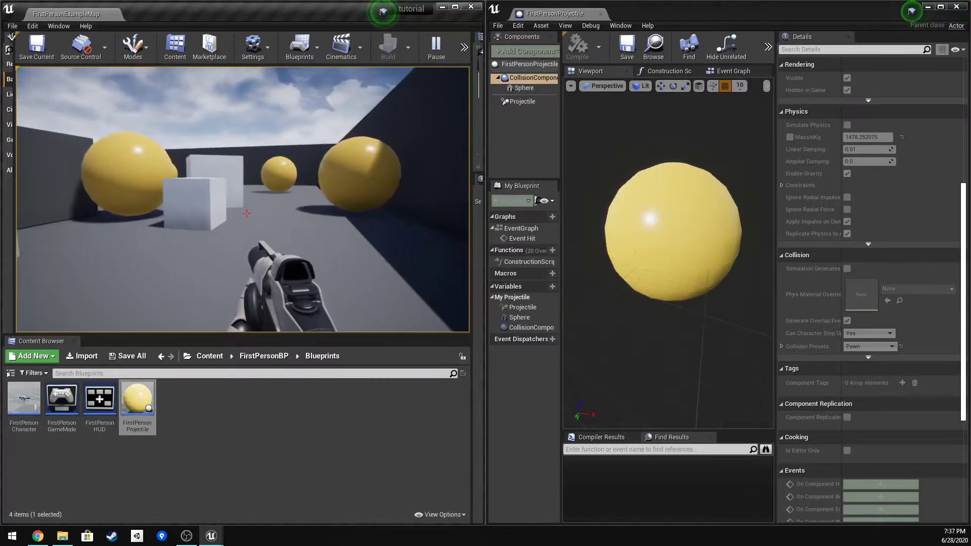
key("Escape")
Select a cube in the arena and examine its physics and collision settings for comparison with the projectile.
right_click_drag(243, 200, 440, 206)
left_click(242, 207)
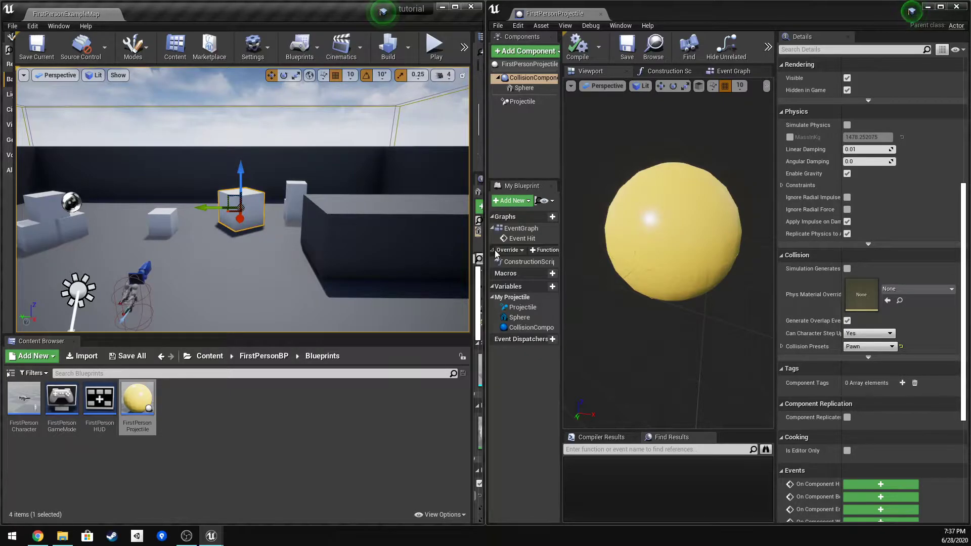
left_click_drag(473, 250, 336, 250)
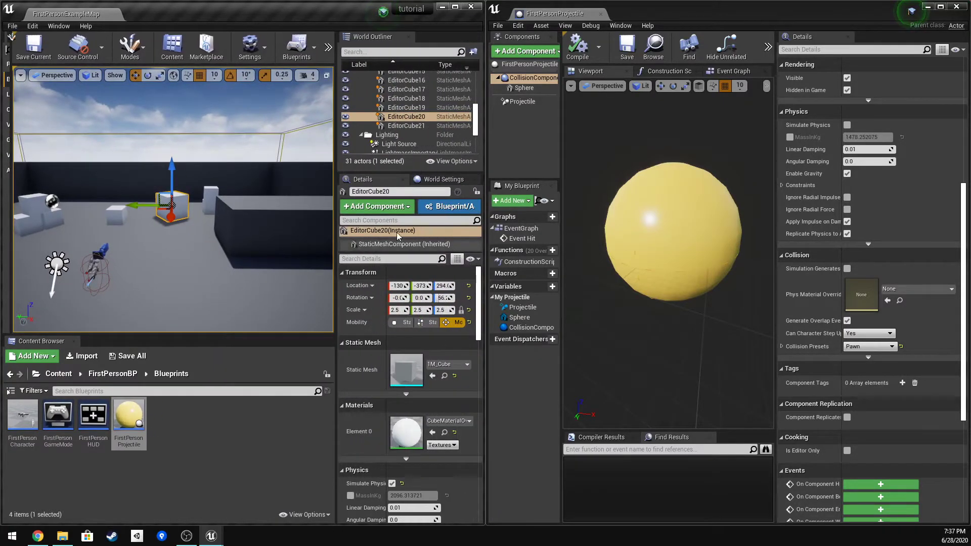
left_click(455, 210)
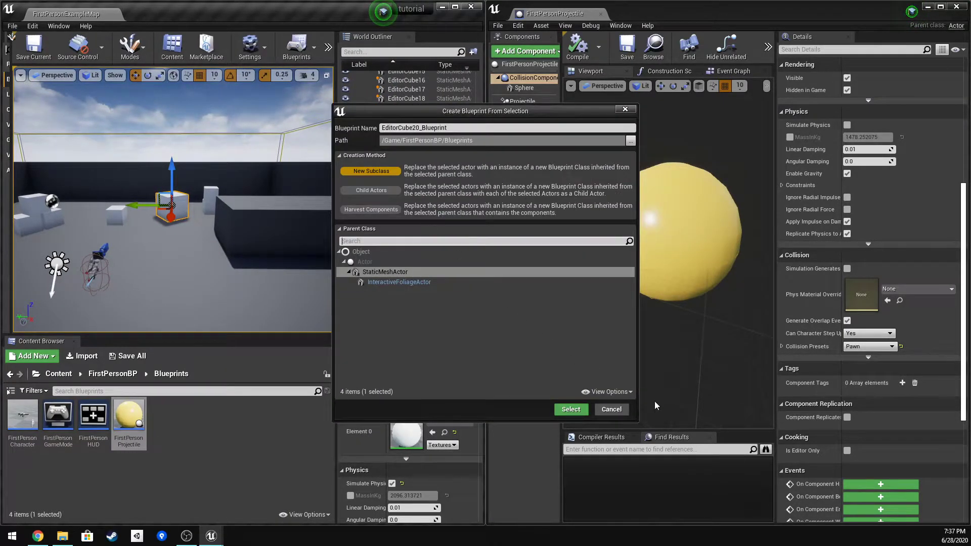
left_click(612, 410)
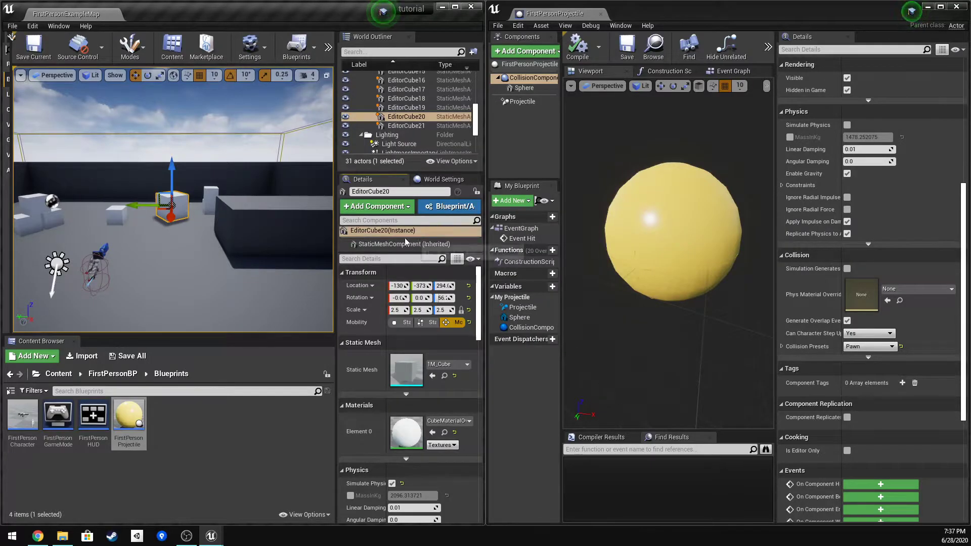
scroll(418, 342, "down", 3)
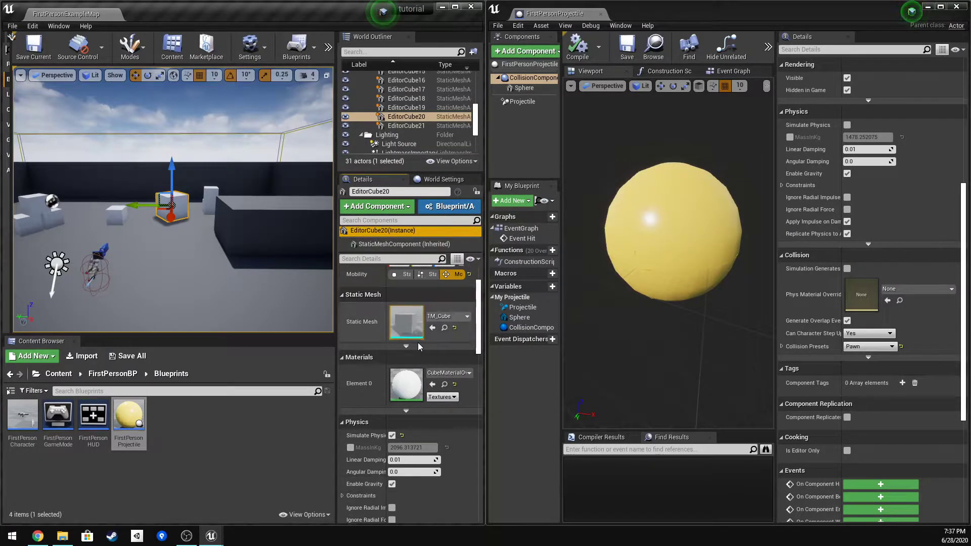
scroll(419, 346, "down", 2)
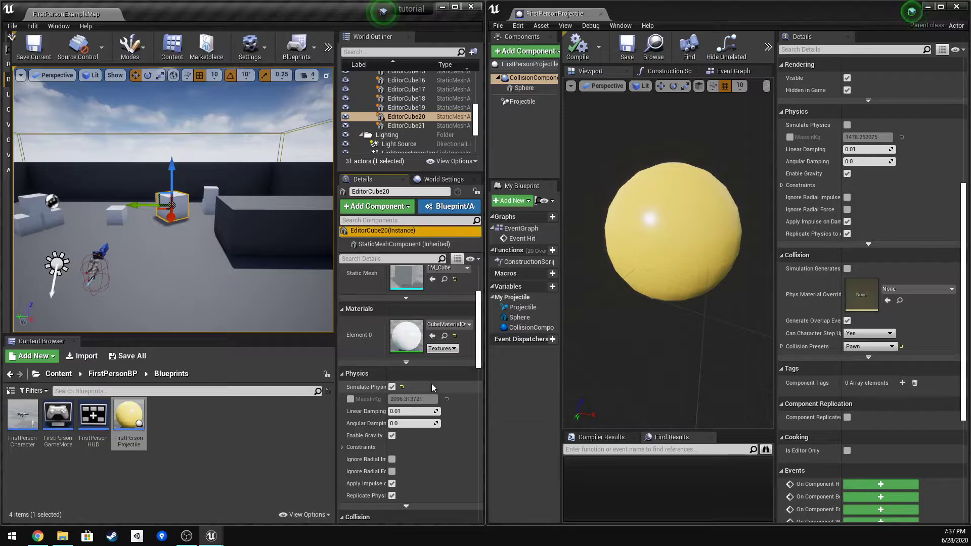
scroll(433, 388, "down", 1)
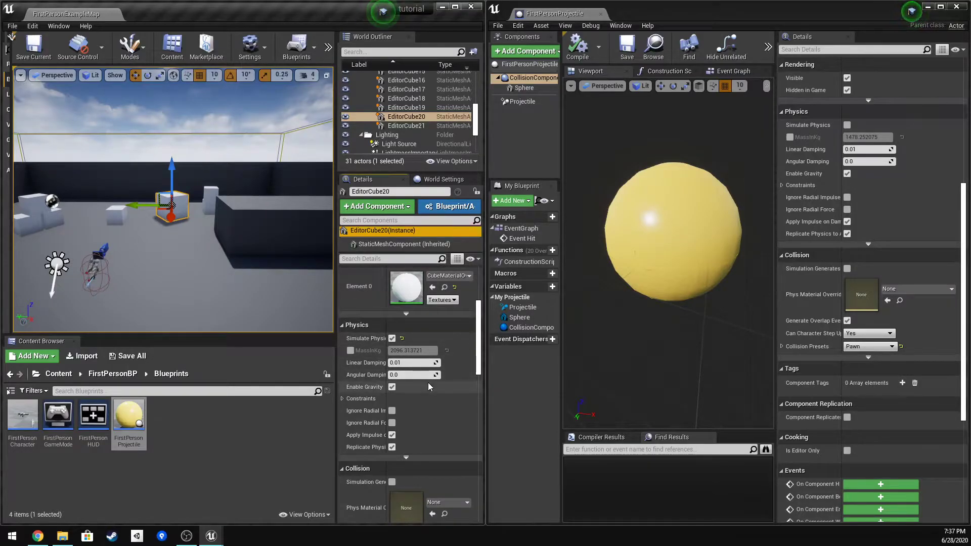
scroll(428, 387, "down", 1)
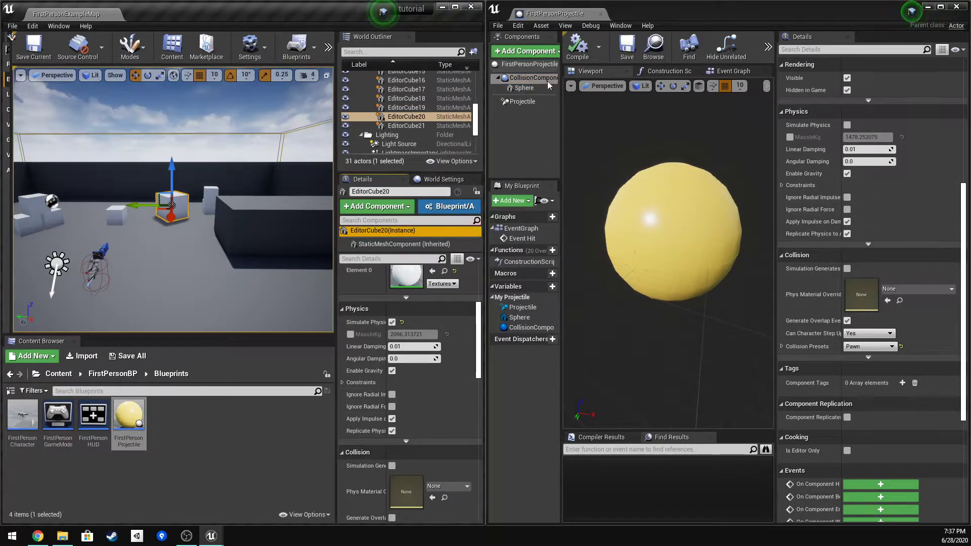
Enable Simulate Physics on the projectile's CollisionComponent, save the compiled blueprint, and start a play-test.
left_click(847, 125)
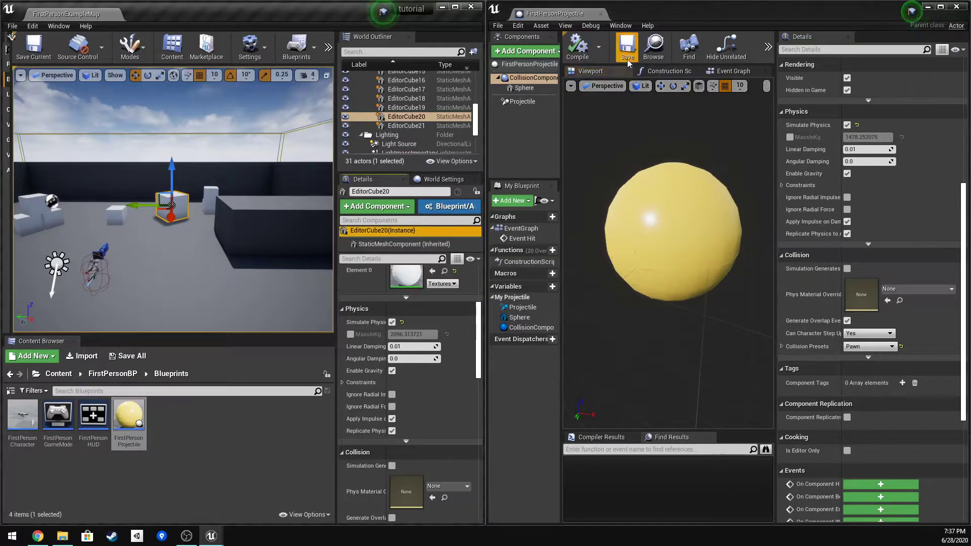
left_click(328, 47)
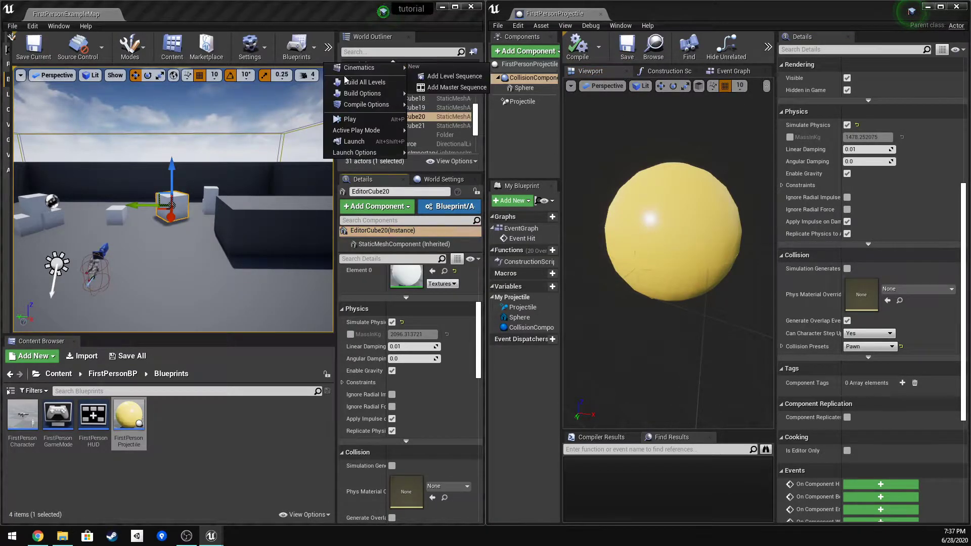
left_click(367, 131)
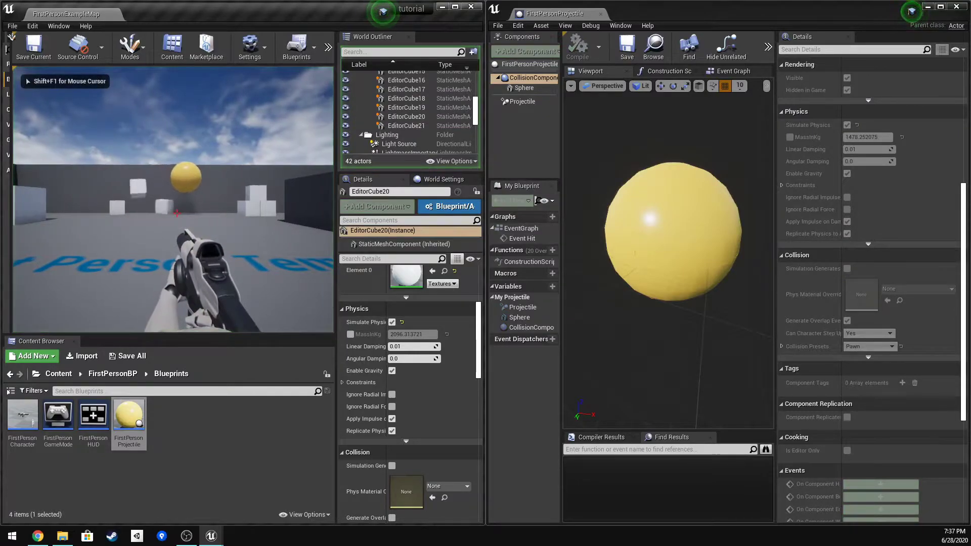
Fire a long series of projectiles across the arena to check how they behave with physics simulation.
left_click(176, 212)
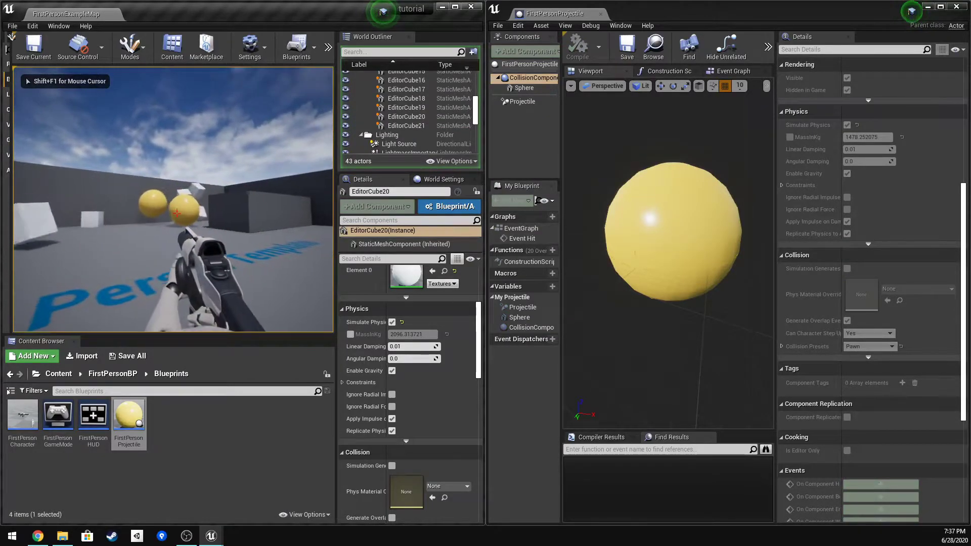
left_click(177, 213)
left_click(177, 213)
left_click(177, 213)
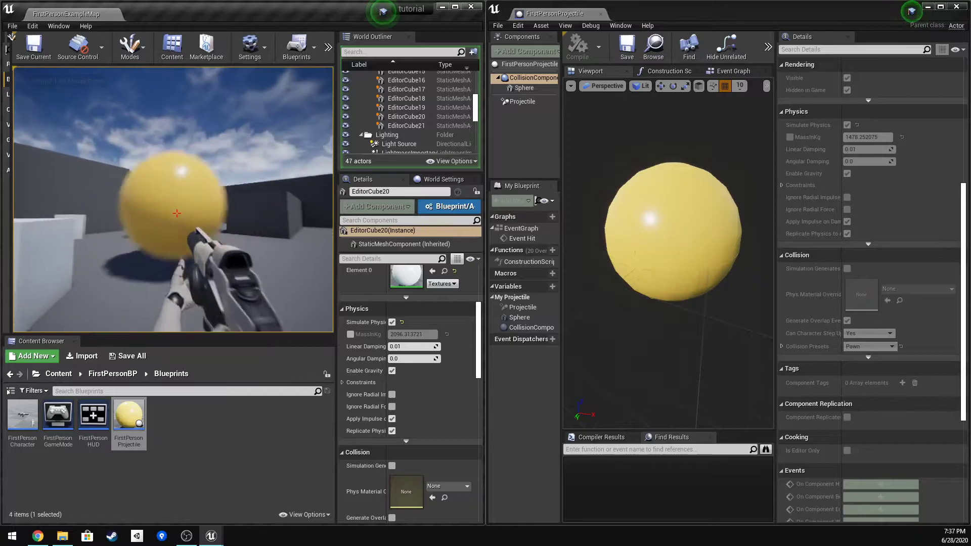
left_click(177, 213)
left_click(177, 213)
left_click(177, 214)
left_click(176, 213)
left_click(176, 213)
left_click(177, 213)
left_click(176, 214)
left_click(177, 213)
left_click(176, 213)
left_click(177, 213)
left_click(176, 213)
left_click(177, 213)
left_click(176, 214)
left_click(176, 213)
left_click(177, 213)
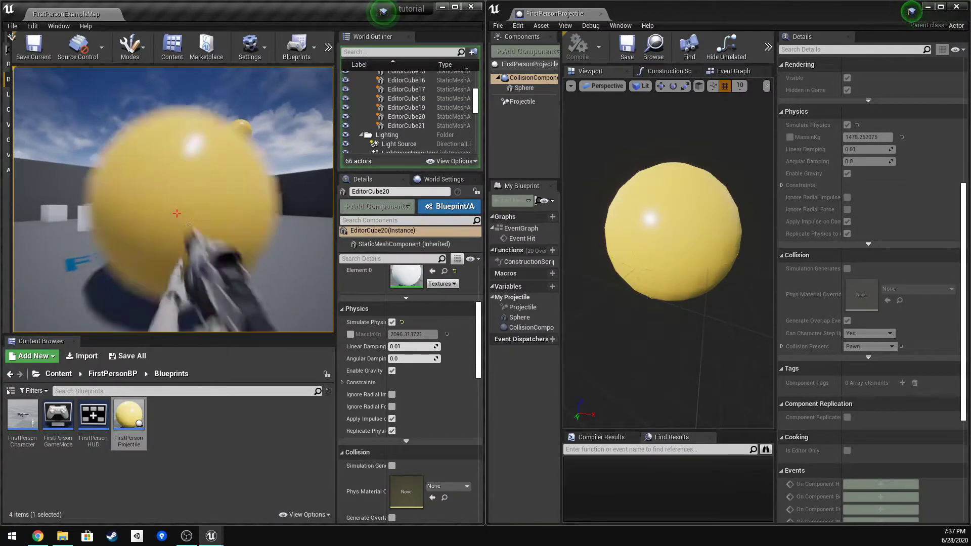
left_click(177, 213)
left_click(176, 214)
left_click(176, 214)
left_click(177, 213)
left_click(176, 214)
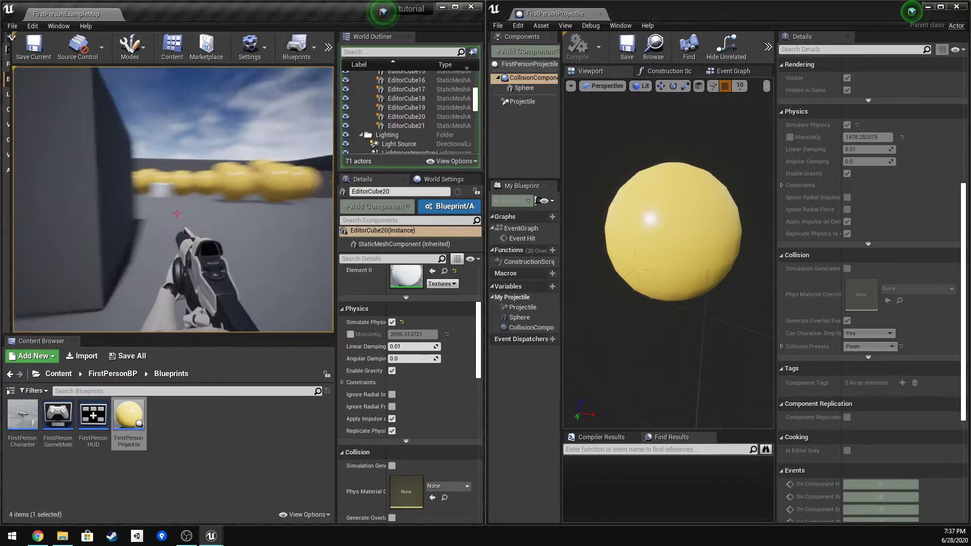
left_click(176, 213)
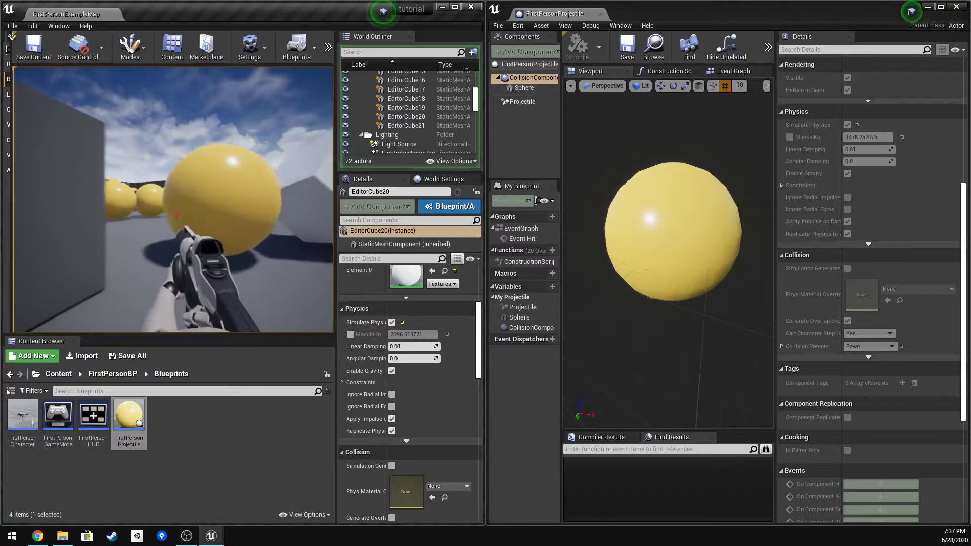
Walk up to and between the fired spheres, shooting a few more, to check how they react to the player.
key("w")
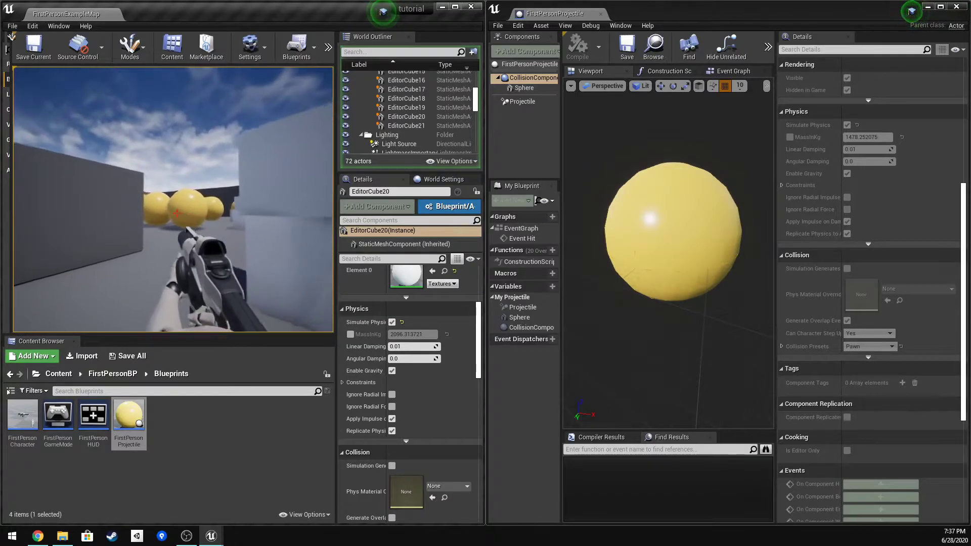
left_click(177, 214)
left_click(177, 213)
left_click(176, 214)
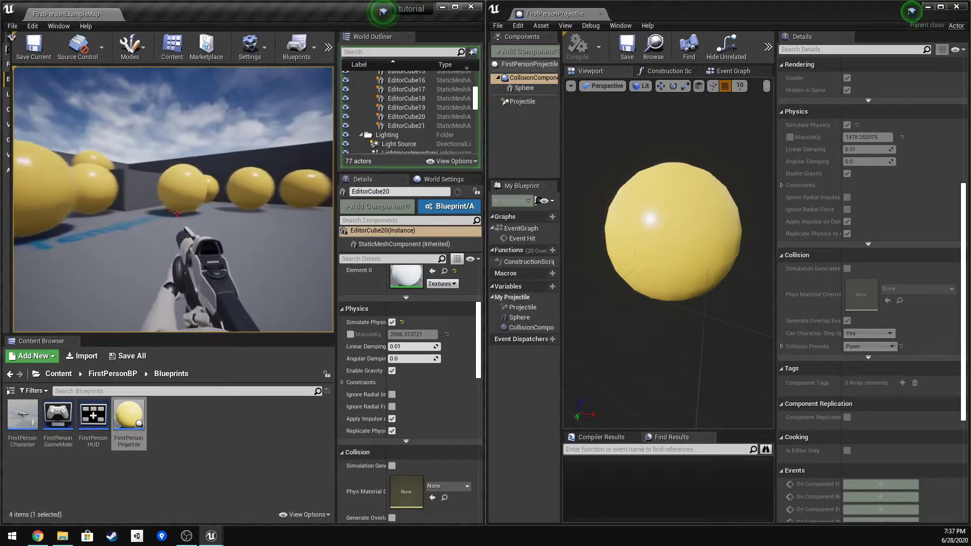
key("w")
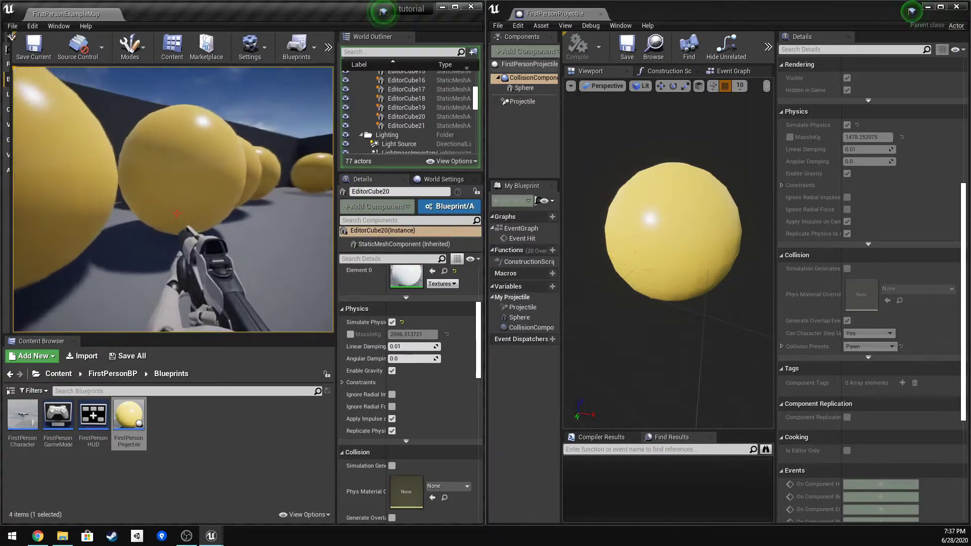
key("w")
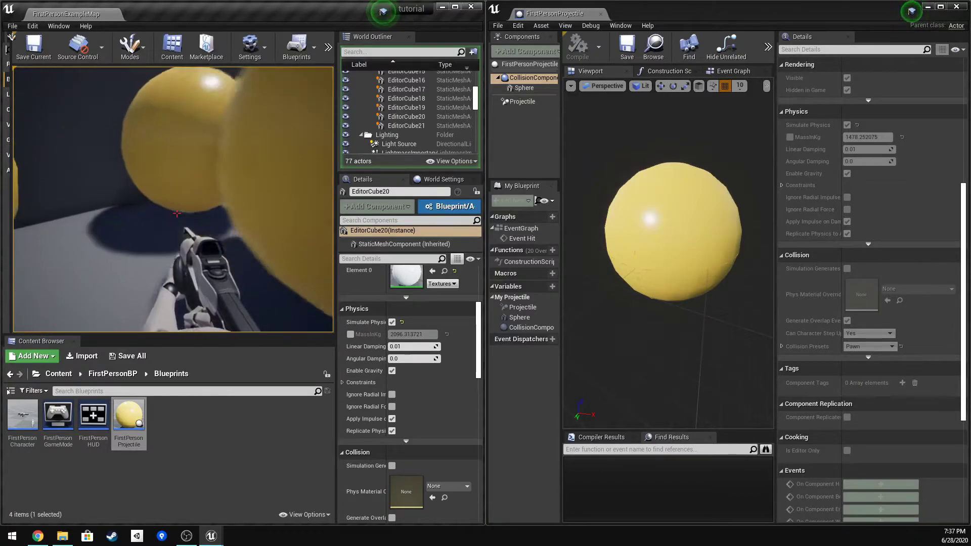
key("w")
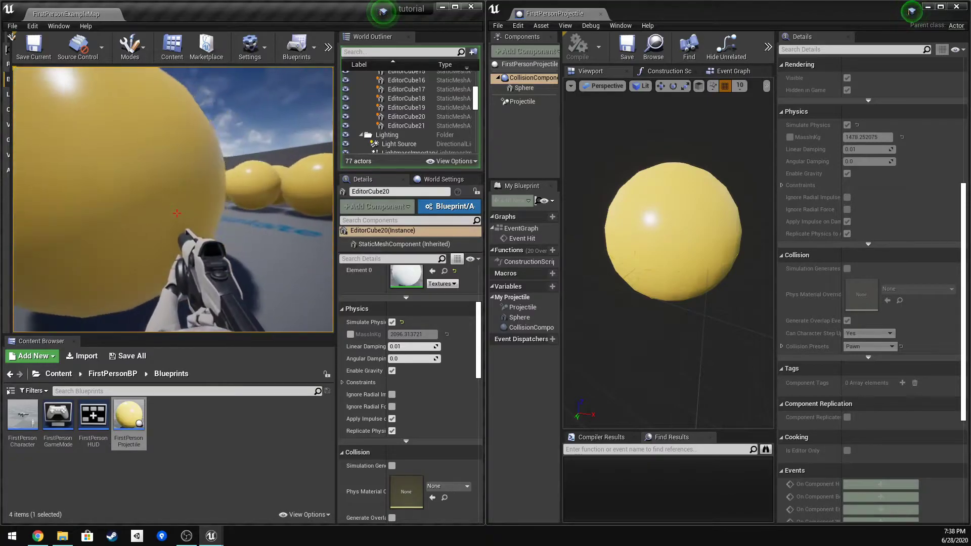
key("s")
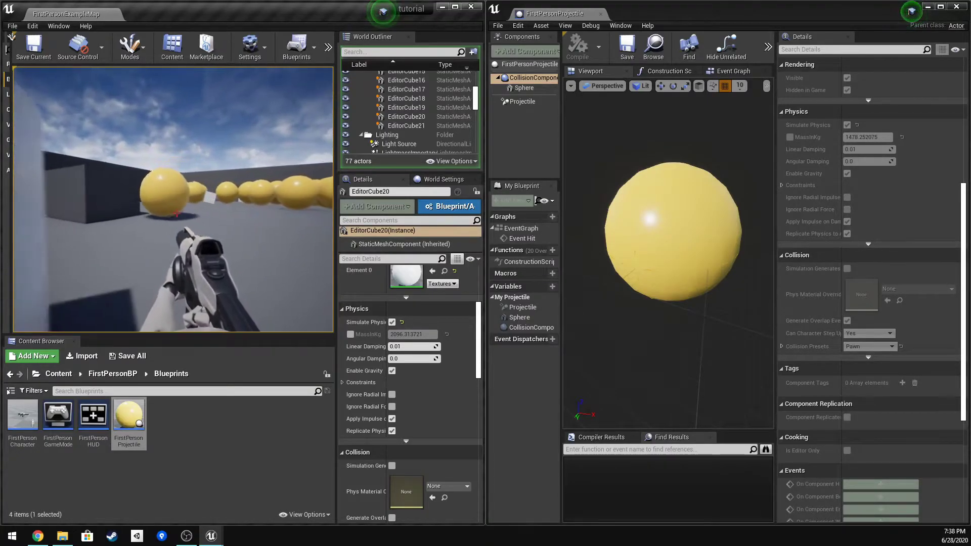
key("s")
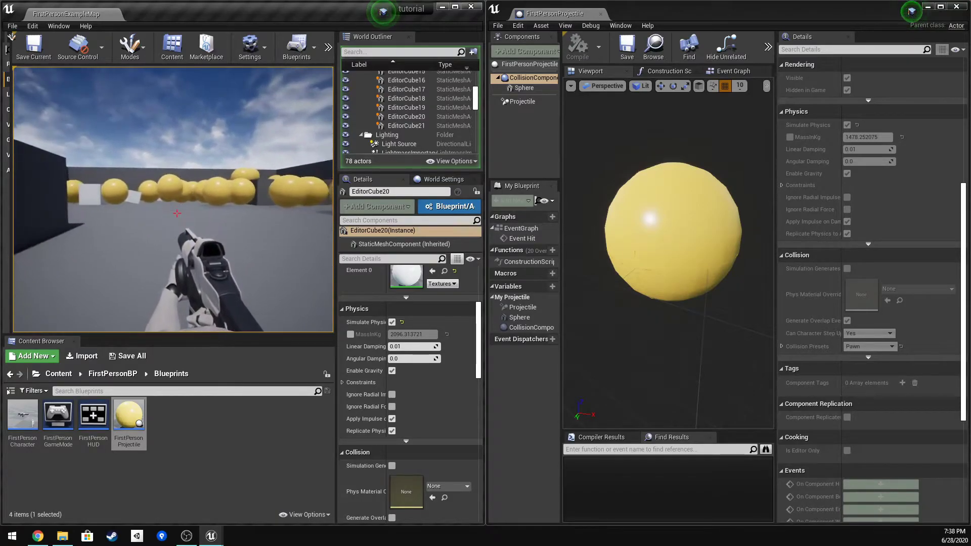
key("w")
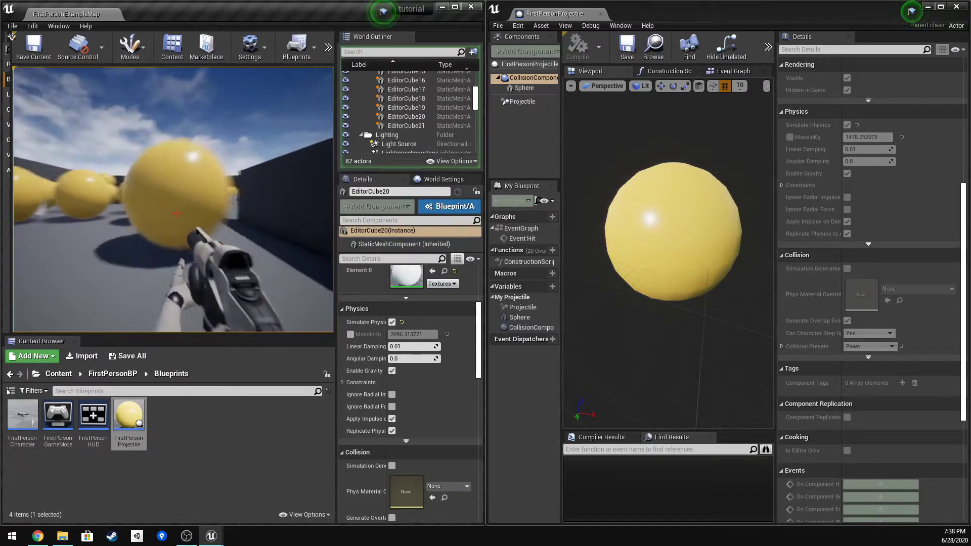
key("s")
Fire another rapid burst of projectiles at the spheres along the arena wall to test how they collide.
left_click(177, 213)
left_click(176, 213)
left_click(176, 213)
left_click(176, 213)
left_click(177, 213)
left_click(176, 213)
left_click(177, 212)
left_click(176, 213)
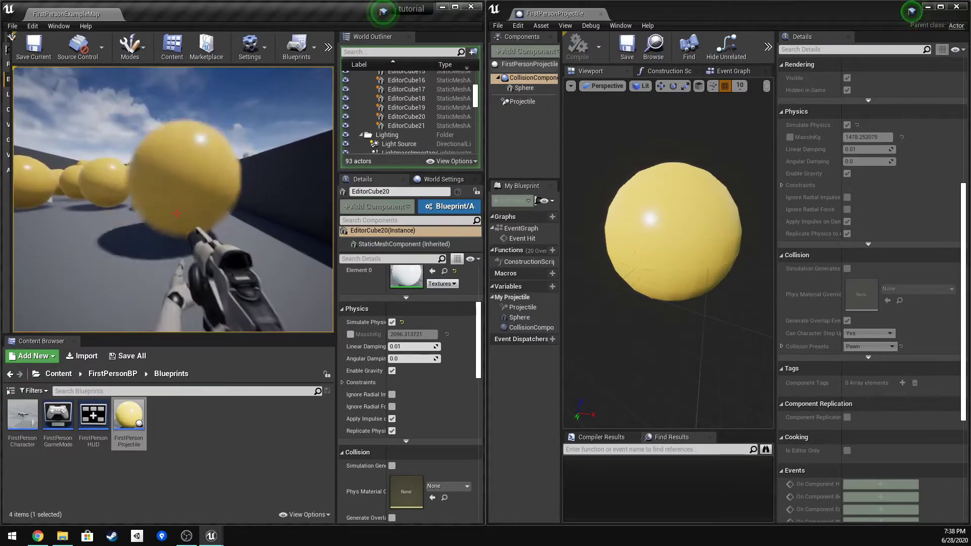
Fire a sustained burst of projectiles along the arena wall to test how the spheres pile up and collide.
left_click(176, 213)
left_click(177, 213)
left_click(176, 213)
left_click(177, 213)
left_click(177, 213)
left_click(176, 213)
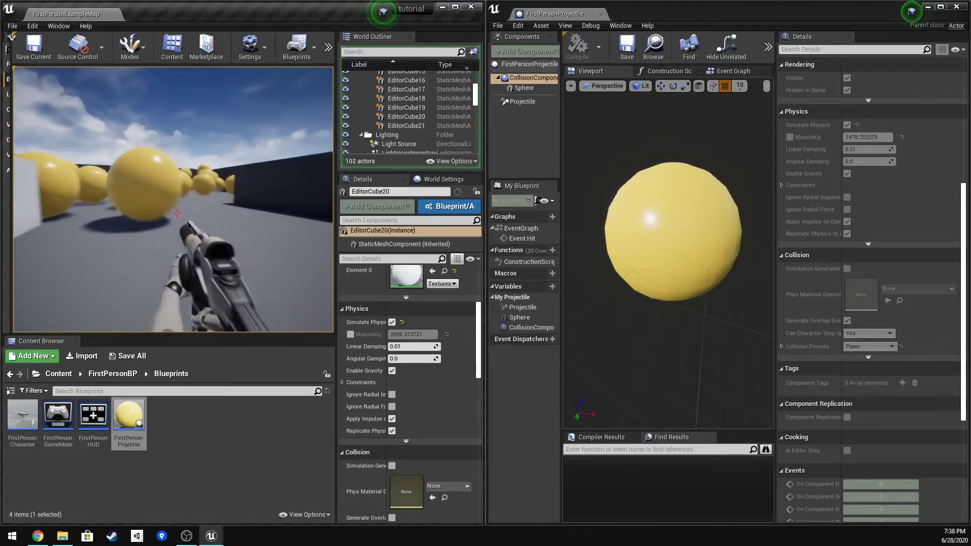
left_click(177, 213)
left_click(177, 212)
left_click(176, 212)
left_click(176, 212)
left_click(177, 213)
left_click(177, 213)
left_click(177, 213)
left_click(176, 212)
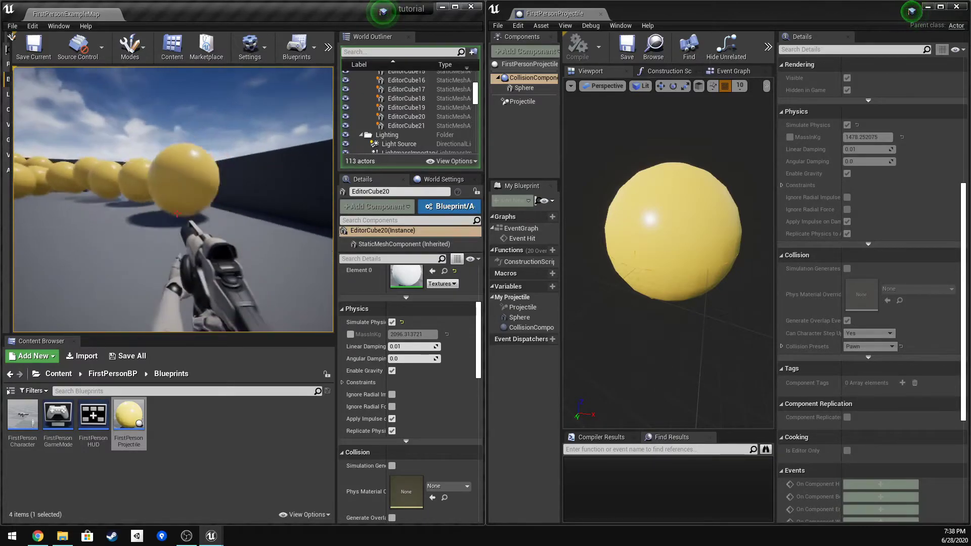
left_click(176, 213)
left_click(176, 213)
Walk around the arena past the cubes and fired spheres to inspect them, and end the play-test.
key("w")
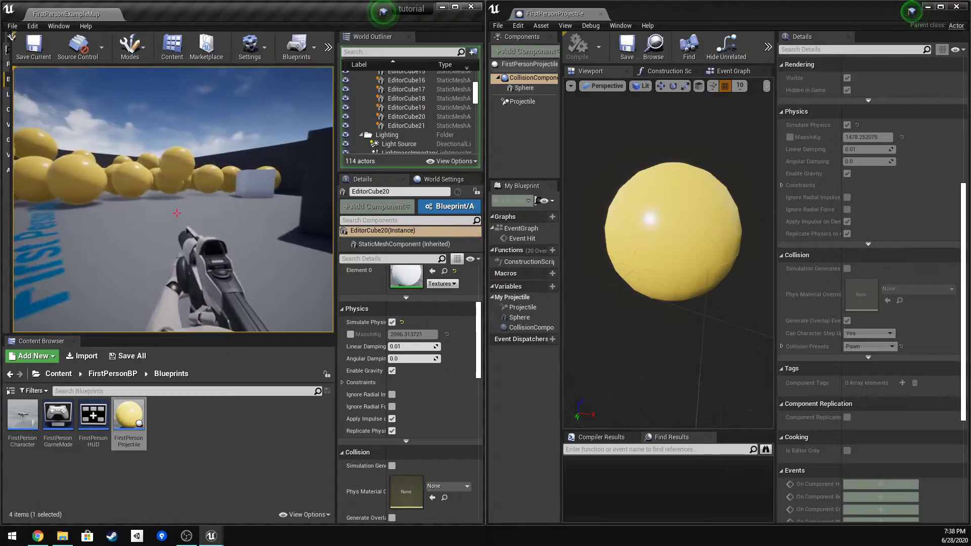
key("w")
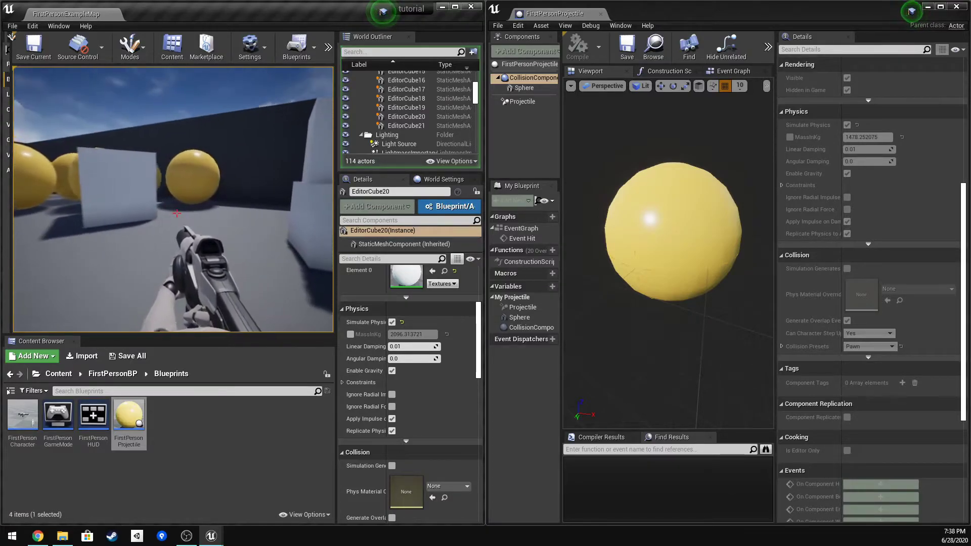
key("w")
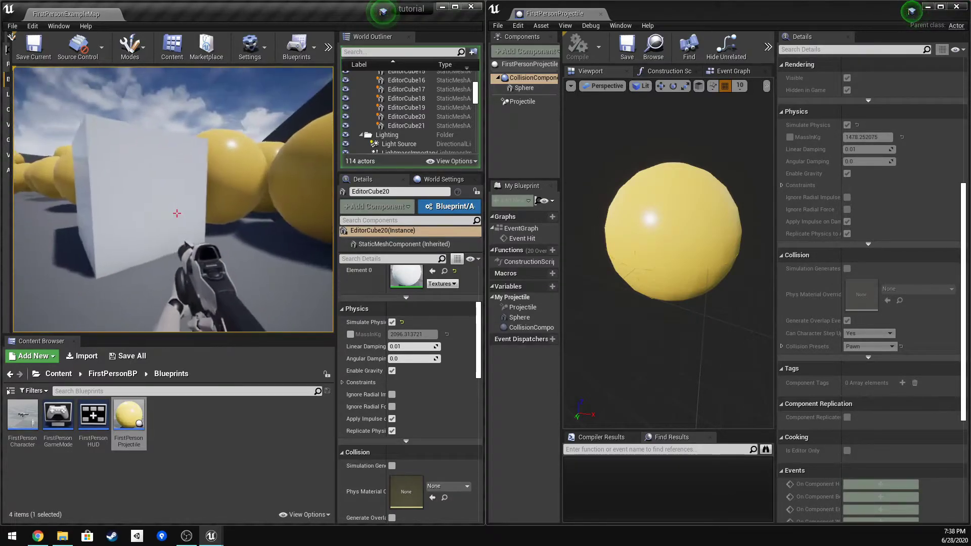
key("w")
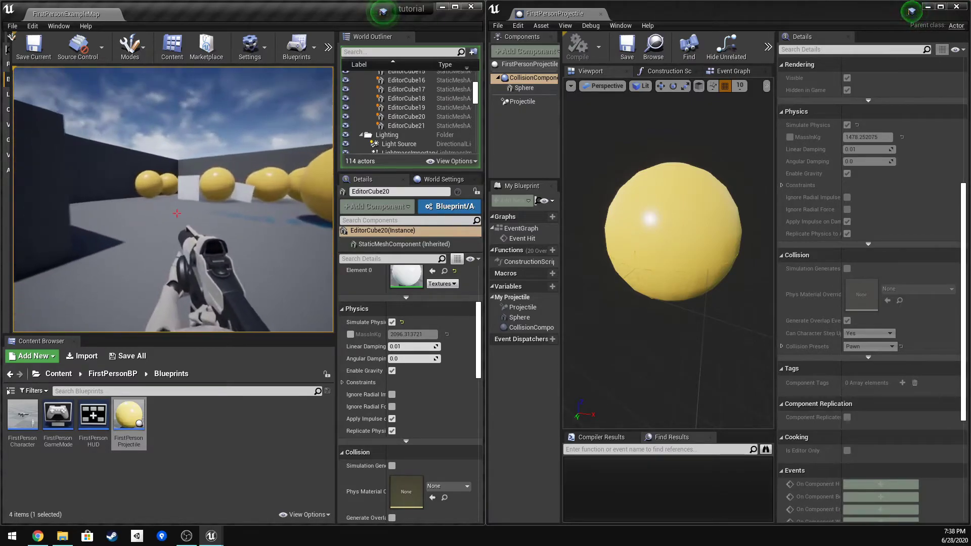
key("w")
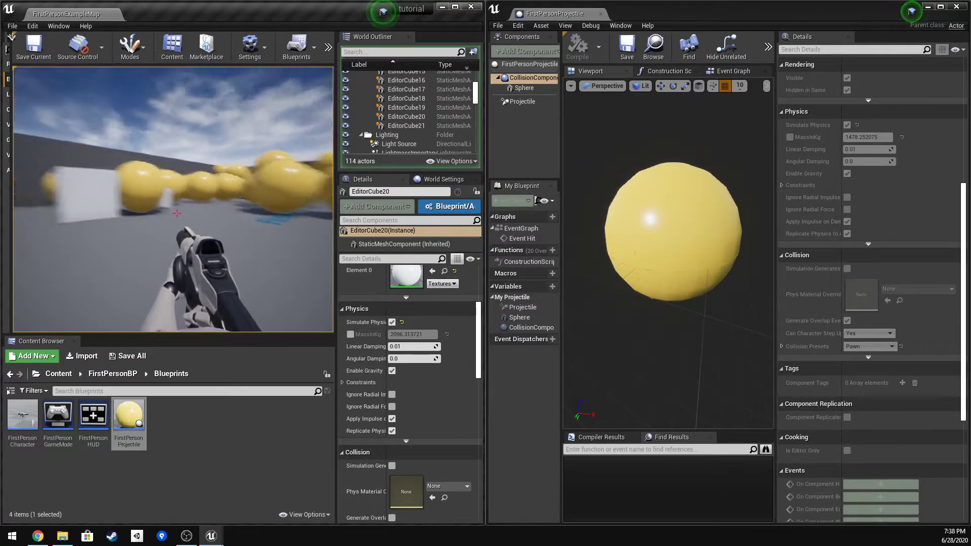
key("w")
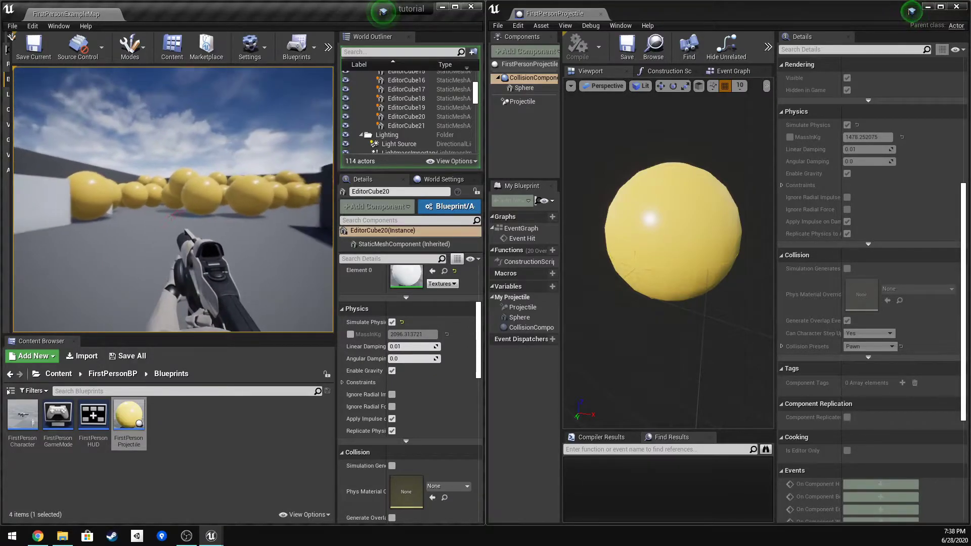
key("Escape")
Delete the stacked cubes in the middle of the floor and the loose cubes near the arena wall.
right_click_drag(243, 206, 156, 214)
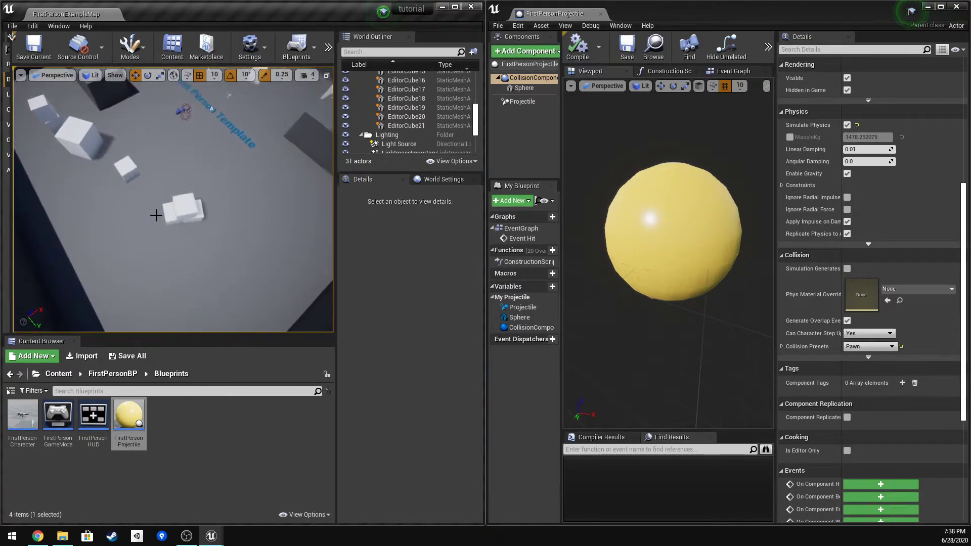
left_click(190, 210)
key("Delete")
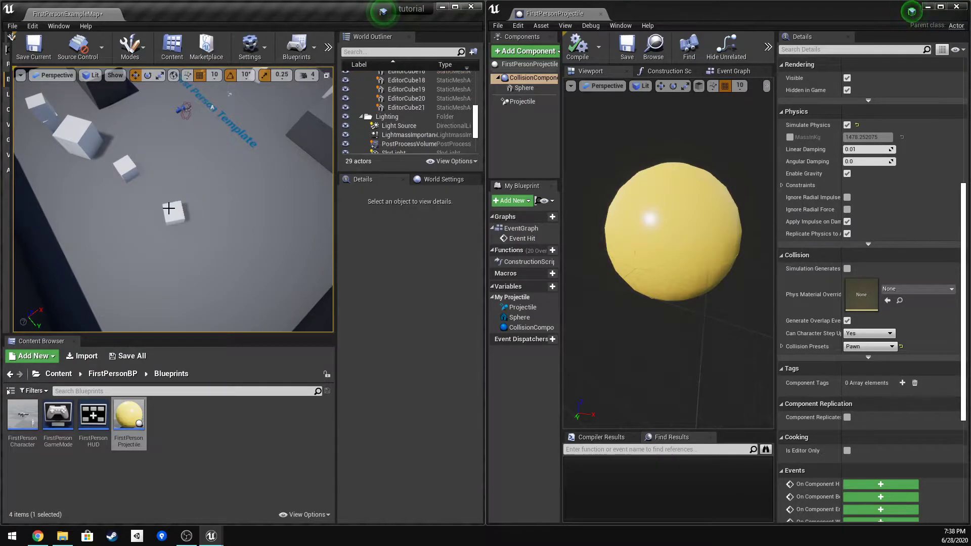
left_click(122, 166)
key("Delete")
left_click(81, 137)
key("Delete")
left_click(45, 115)
key("Delete")
Delete the group of cubes beyond the First Person Template floor text and the dark block beside them.
scroll(49, 116, "down", 5)
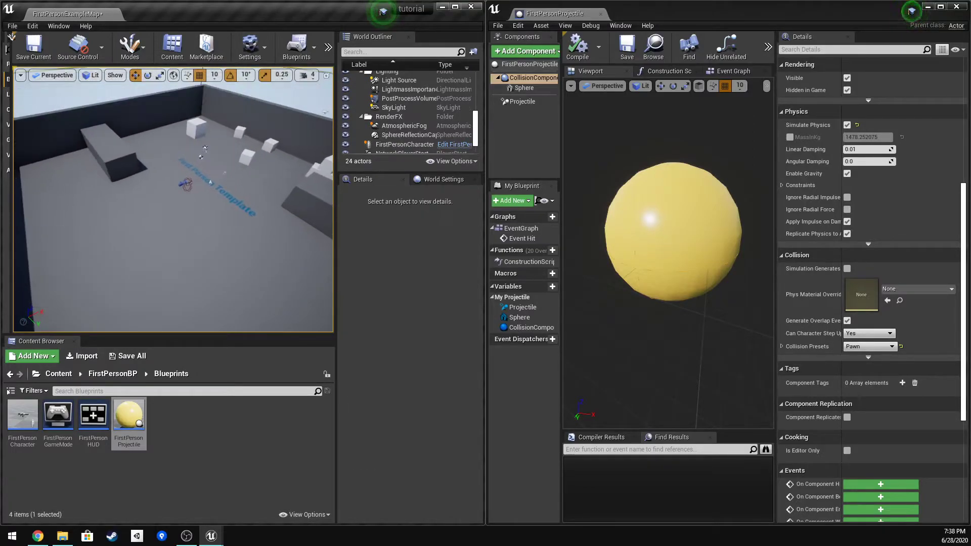
left_click(194, 132)
key("Delete")
left_click(240, 132)
key("Delete")
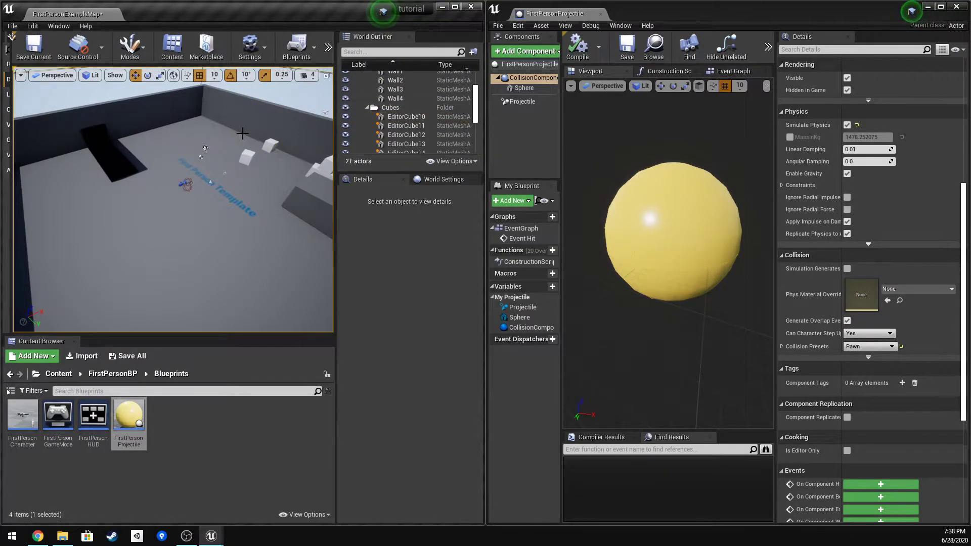
left_click(268, 146)
key("Delete")
left_click(251, 155)
key("Delete")
Delete the last long block and the remaining cubes behind it, leaving only the floor and outer walls.
right_click_drag(251, 155, 318, 154)
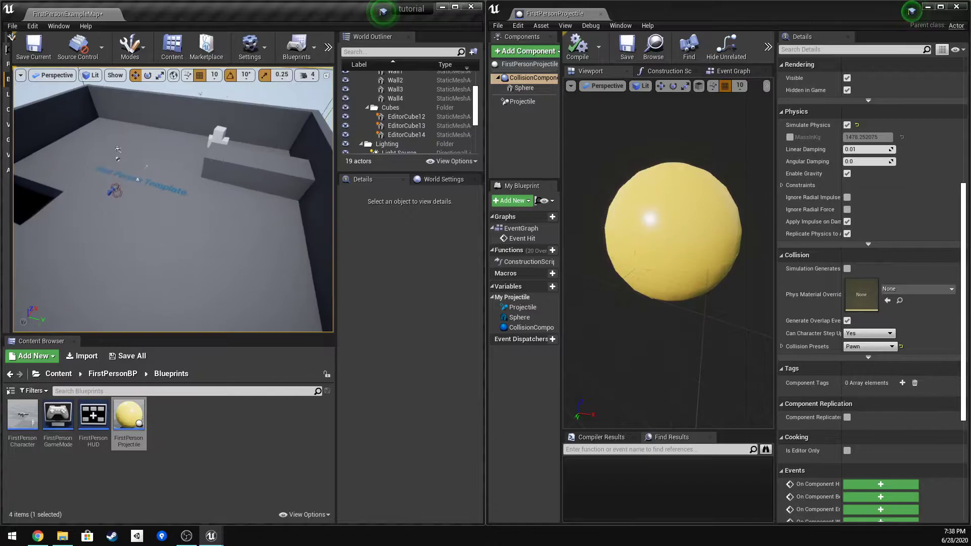
left_click(224, 153)
key("Delete")
left_click(221, 137)
key("Delete")
left_click(221, 137)
key("Delete")
left_click(222, 137)
key("Delete")
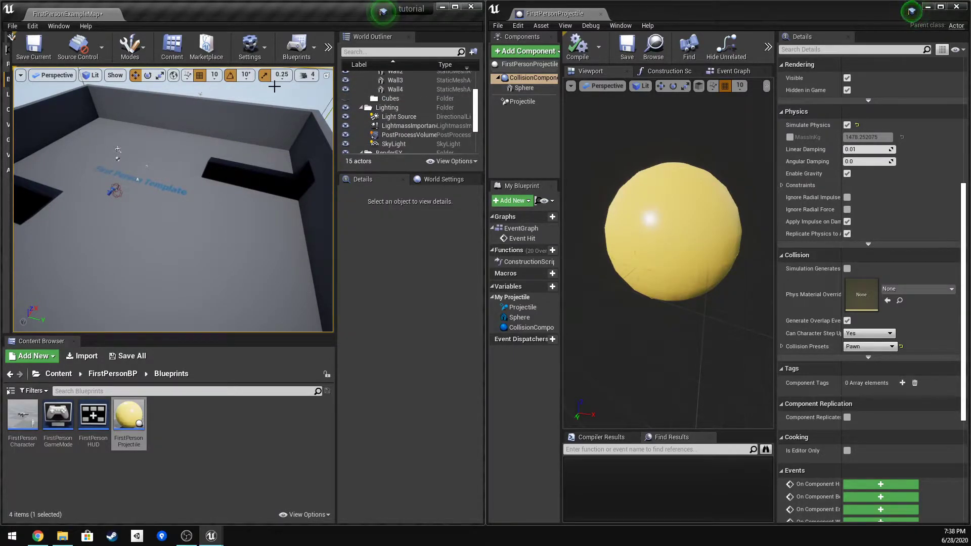
left_click(328, 48)
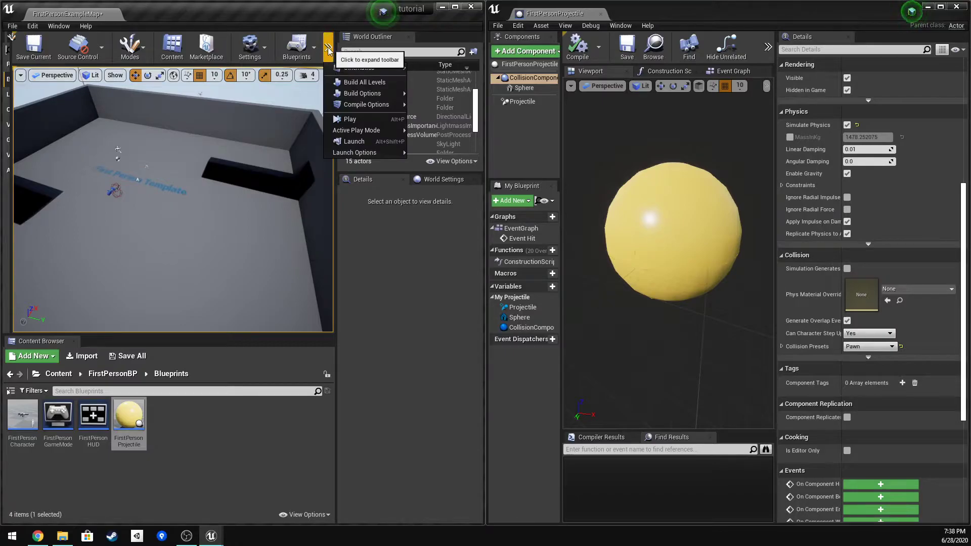
left_click(327, 48)
scroll(122, 205, "up", 3)
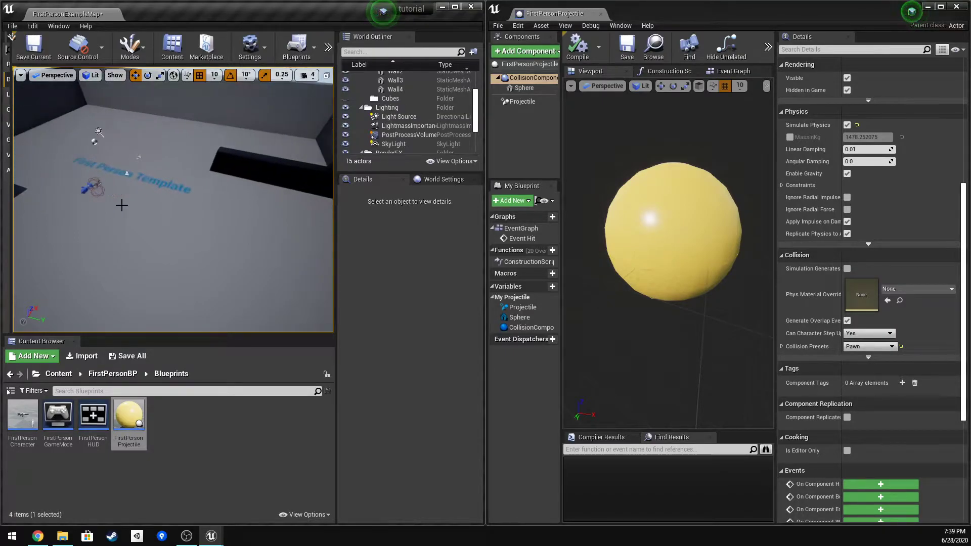
right_click_drag(231, 184, 156, 190)
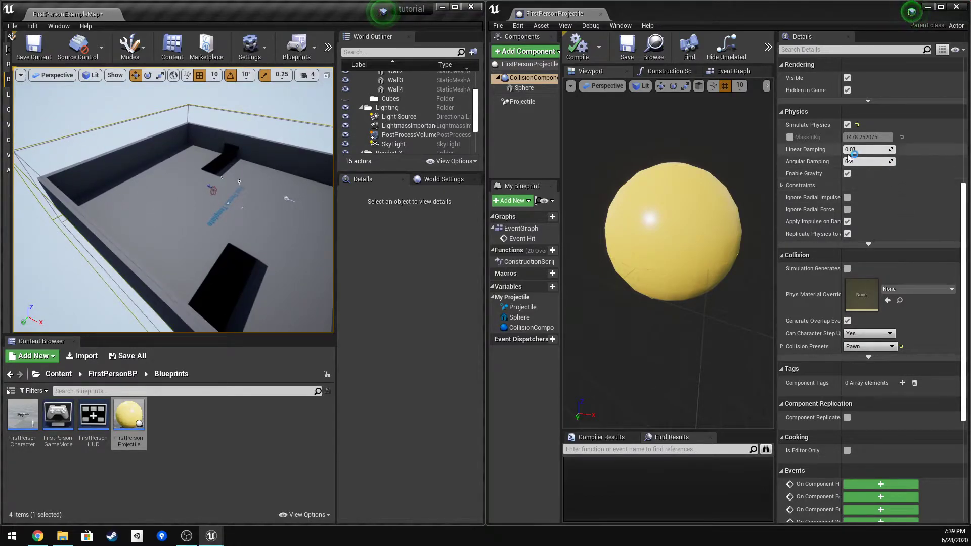
Override the CollisionComponent's mass with 13.927586 kg and start a play-test.
left_click(791, 137)
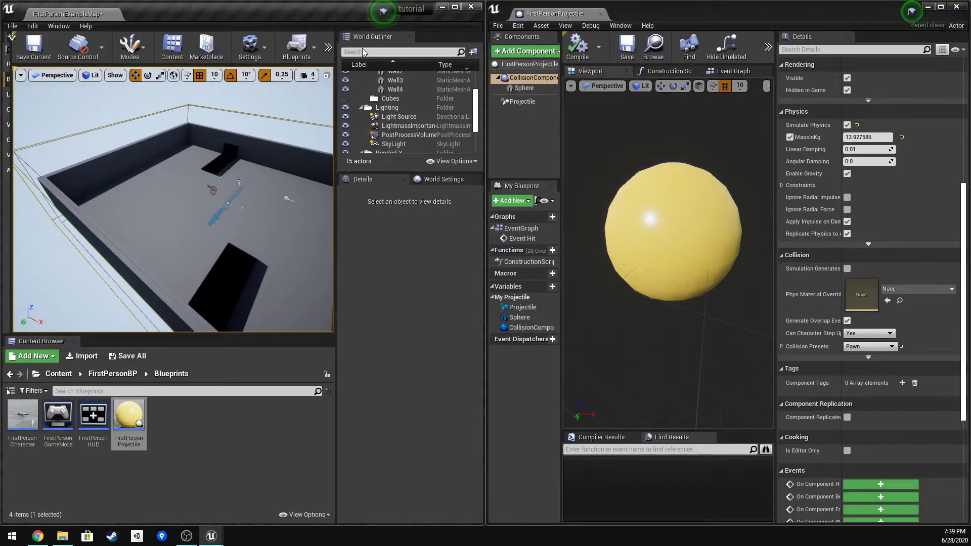
left_click(328, 47)
left_click(350, 119)
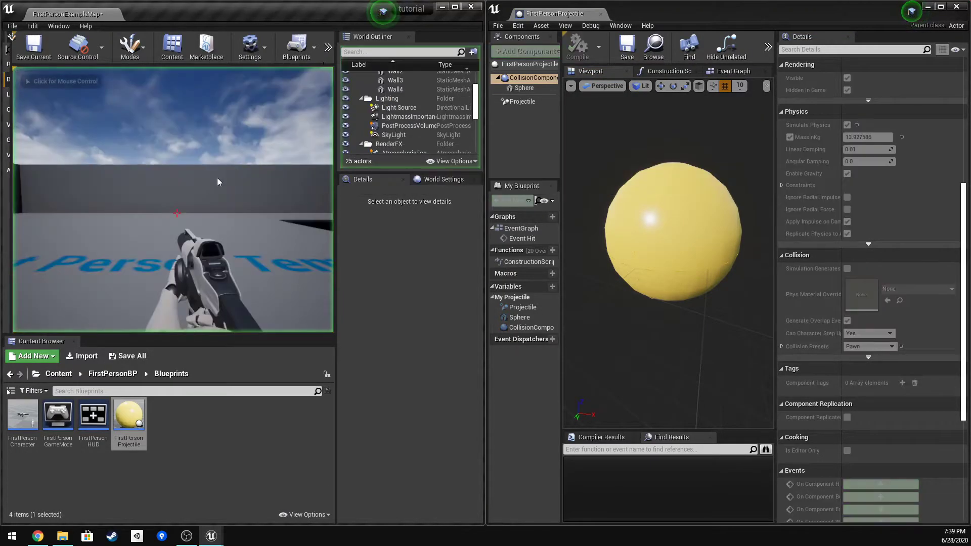
left_click(177, 212)
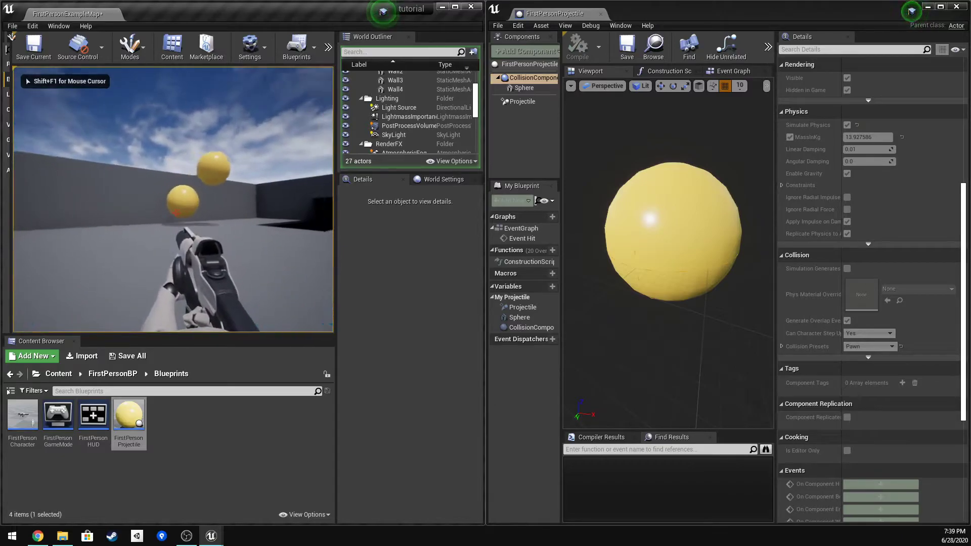
Fire a long series of projectiles across the emptied arena to check how the lighter spheres collide.
left_click(176, 213)
left_click(177, 213)
left_click(177, 212)
left_click(176, 213)
left_click(177, 213)
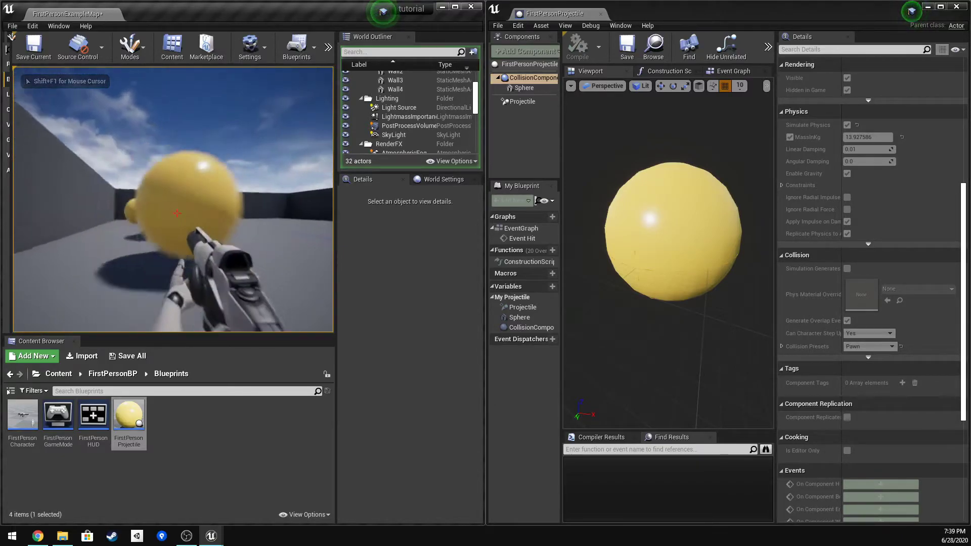
left_click(176, 213)
left_click(177, 213)
left_click(176, 213)
left_click(177, 212)
left_click(176, 213)
left_click(176, 213)
left_click(177, 213)
left_click(176, 212)
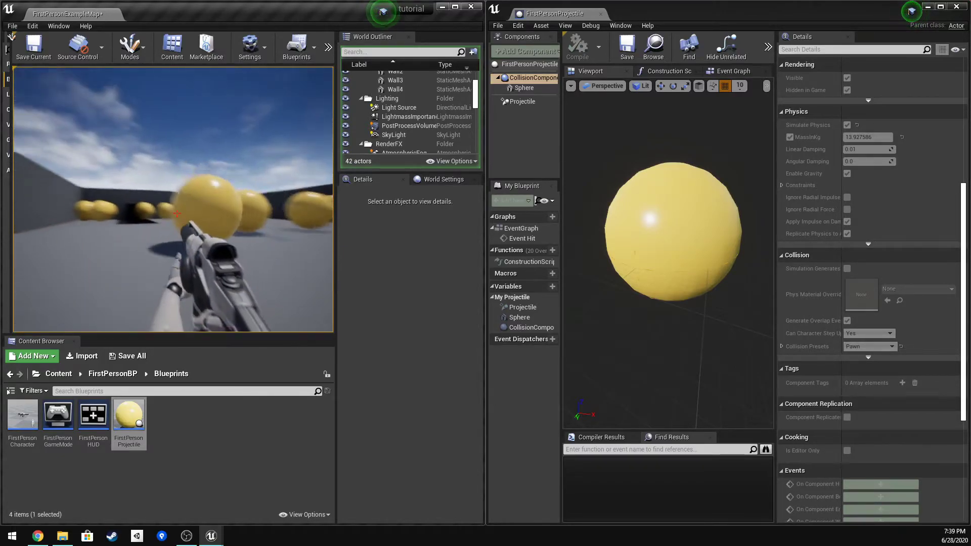
left_click(176, 213)
left_click(177, 213)
left_click(177, 213)
left_click(176, 213)
left_click(176, 212)
left_click(176, 213)
left_click(177, 213)
left_click(177, 213)
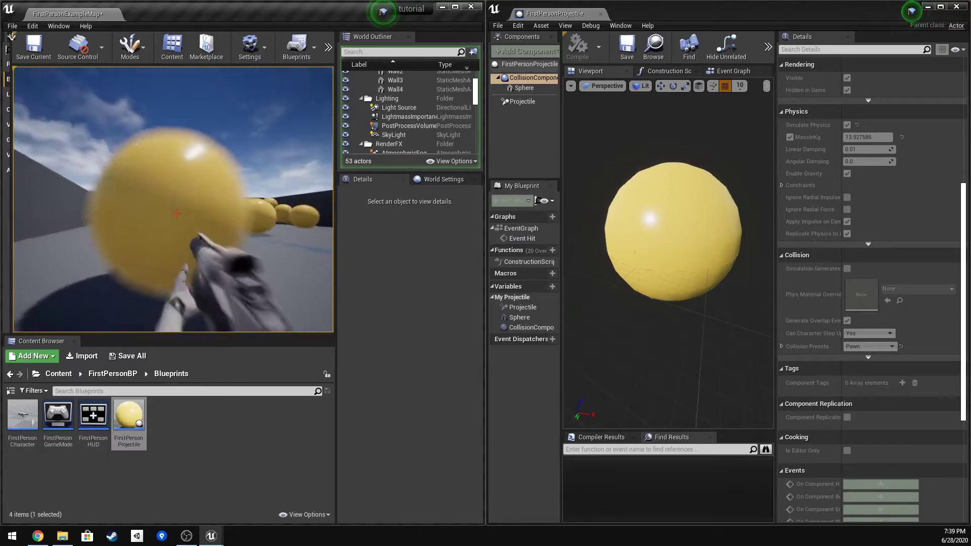
left_click(176, 213)
left_click(177, 213)
left_click(176, 212)
left_click(176, 213)
left_click(176, 213)
left_click(176, 213)
left_click(176, 212)
left_click(177, 213)
left_click(177, 213)
left_click(176, 213)
left_click(176, 213)
left_click(176, 213)
left_click(176, 213)
left_click(177, 212)
left_click(177, 213)
left_click(176, 213)
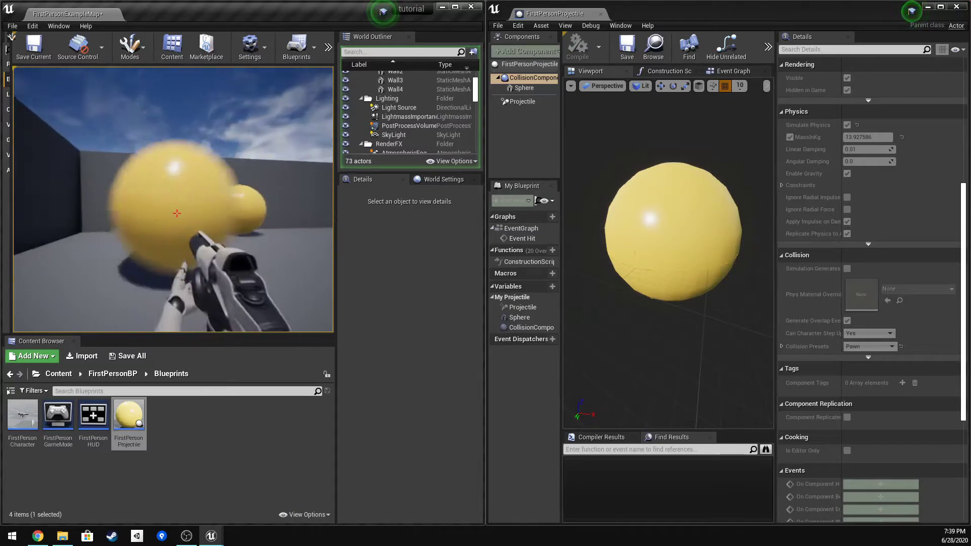
Keep firing projectiles from different spots into the existing spheres to check how they push each other.
left_click(176, 212)
left_click(177, 213)
left_click(176, 212)
left_click(177, 213)
left_click(177, 212)
left_click(176, 213)
left_click(177, 212)
left_click(176, 213)
left_click(177, 213)
left_click(176, 213)
left_click(177, 213)
left_click(176, 213)
left_click(176, 213)
left_click(176, 213)
left_click(176, 213)
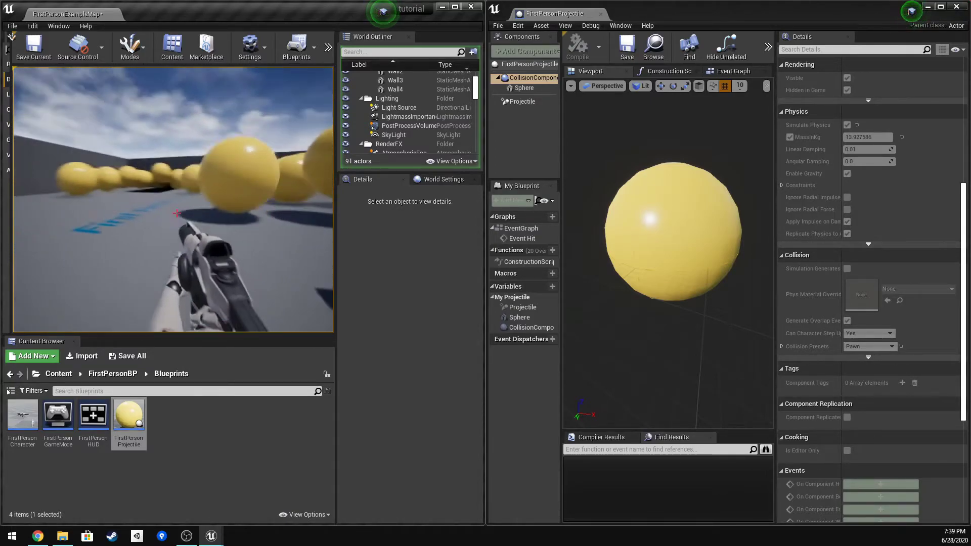
left_click(177, 213)
left_click(176, 213)
left_click(177, 213)
left_click(176, 213)
left_click(176, 213)
left_click(177, 213)
left_click(176, 212)
left_click(176, 213)
left_click(176, 213)
left_click(176, 212)
left_click(176, 213)
left_click(176, 213)
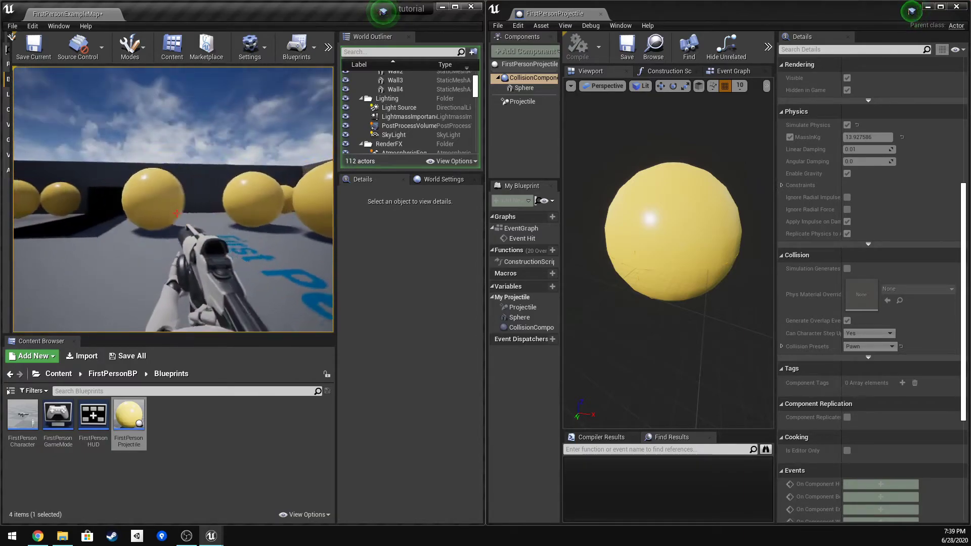
left_click(177, 213)
left_click(176, 213)
left_click(176, 213)
left_click(177, 213)
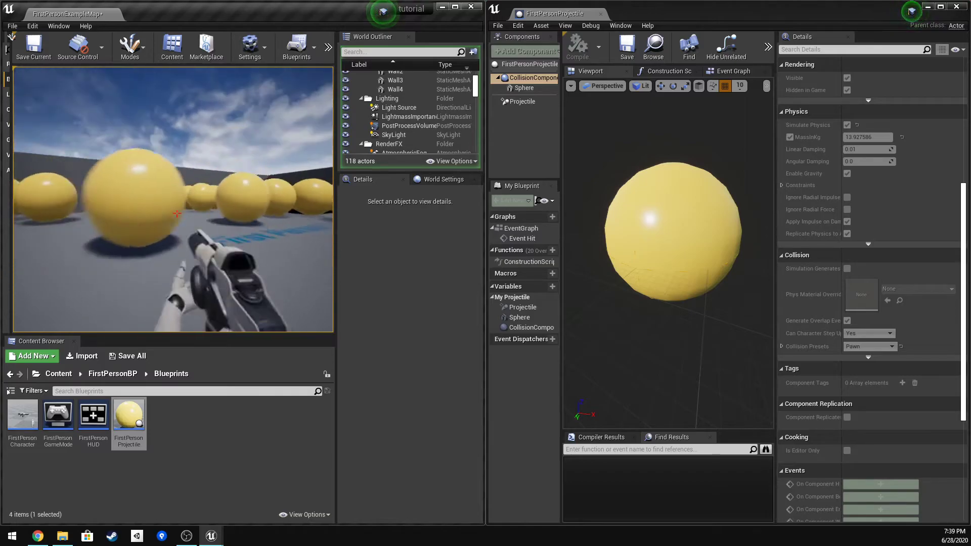
Fire a burst of projectiles up into the sky to test how they fall and collide.
left_click(176, 213)
left_click(176, 212)
left_click(176, 213)
left_click(177, 213)
left_click(177, 213)
left_click(176, 213)
left_click(177, 213)
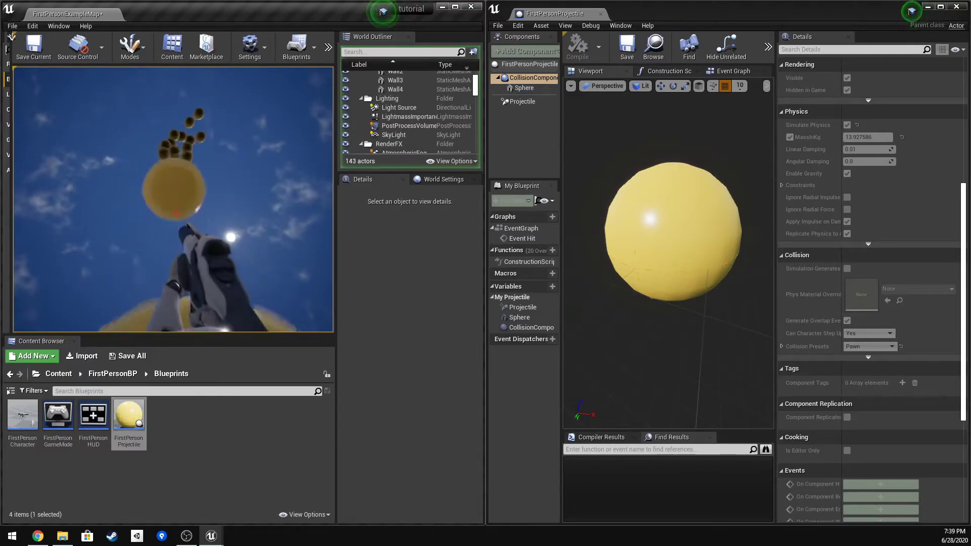
left_click(176, 213)
left_click(176, 213)
left_click(176, 213)
left_click(177, 213)
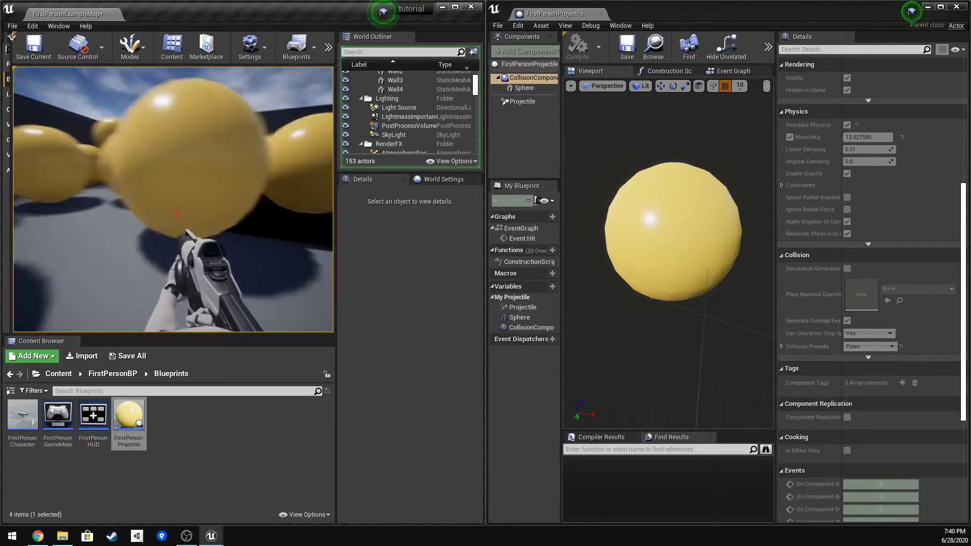
Walk through the scattered spheres to check how they react to the player, and end the play-test.
key("w")
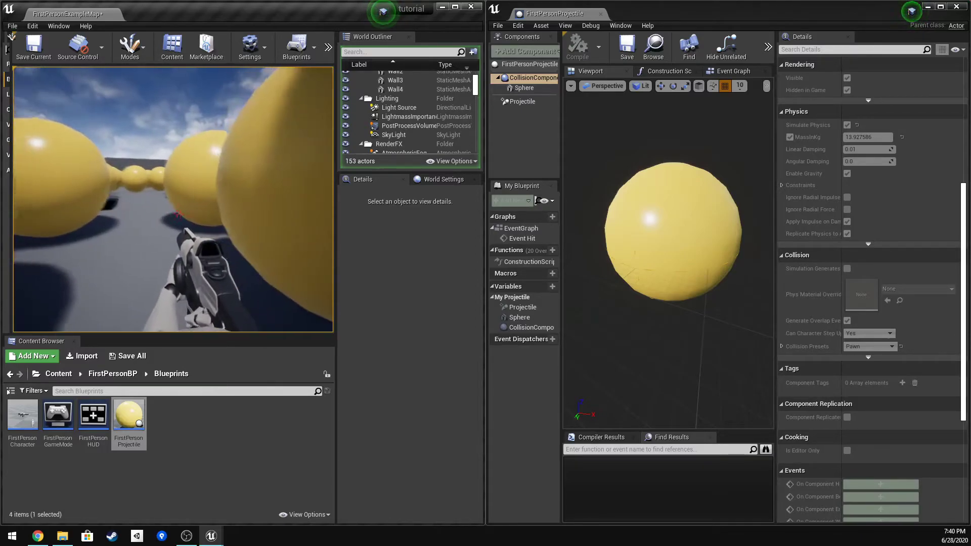
key("w")
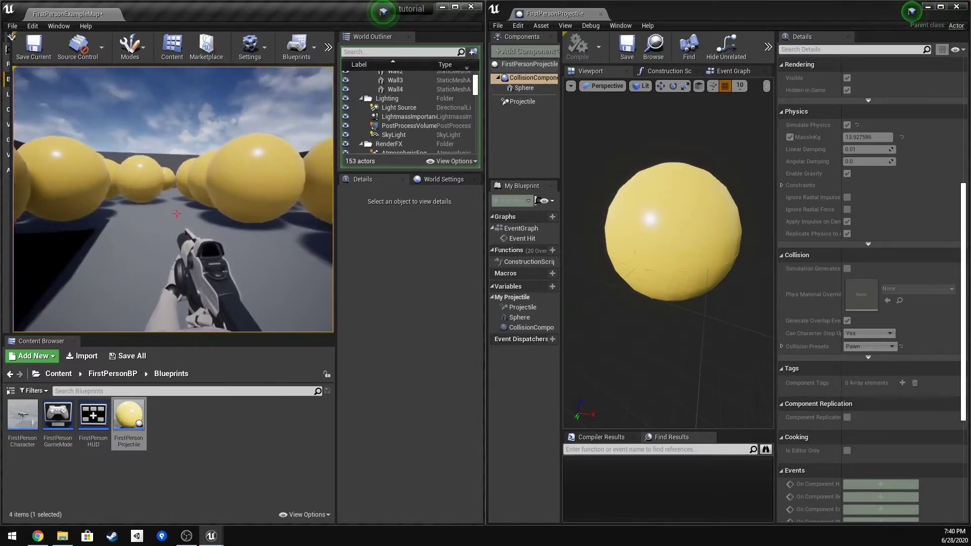
key("Escape")
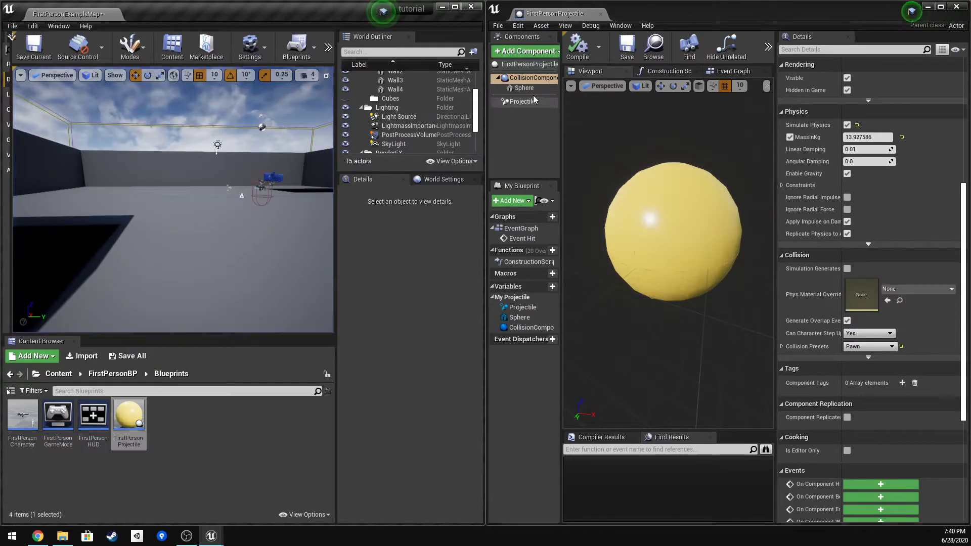
Add a Point Light component to the FirstPersonProjectile blueprint, keeping the default name PointLight.
left_click(529, 65)
left_click(518, 53)
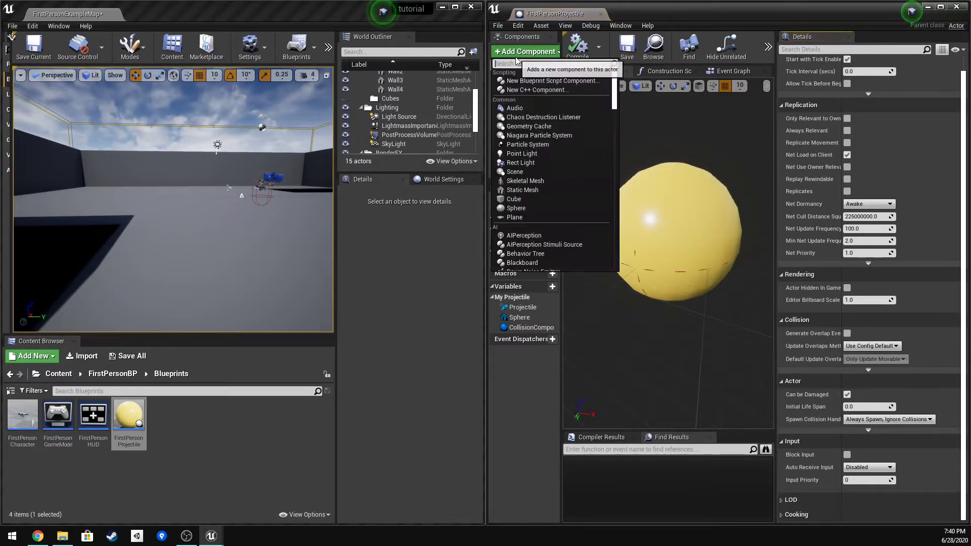
left_click(545, 153)
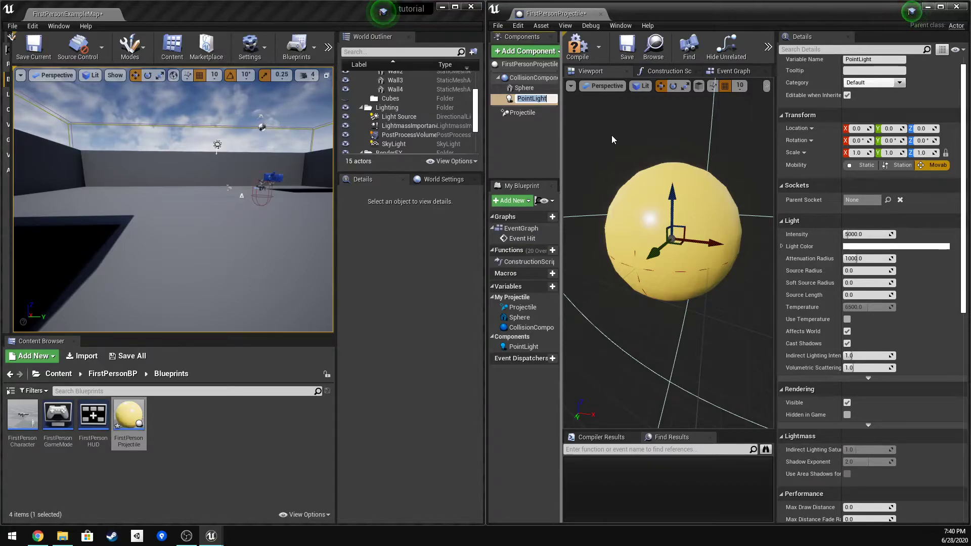
key("Return")
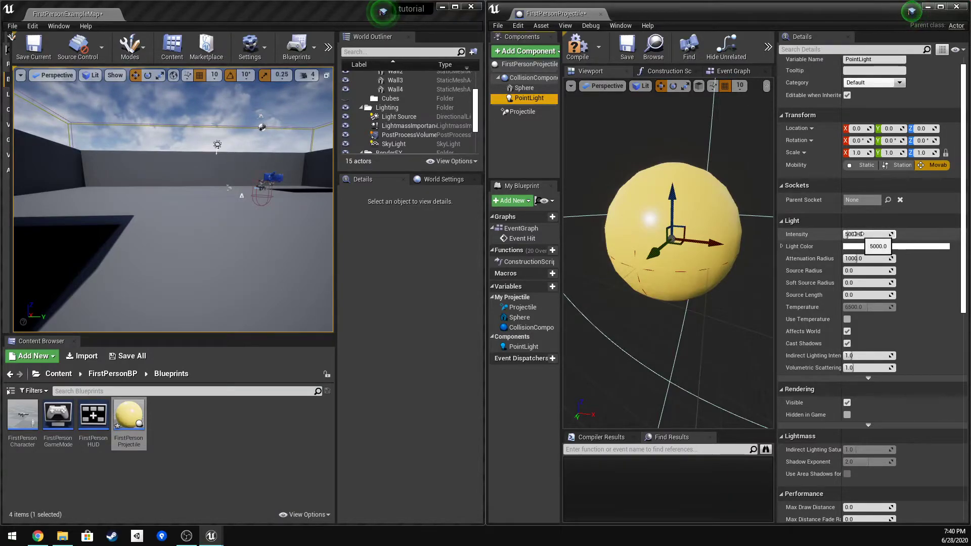
Set the point light's intensity to about 28444 and its colour to light blue (sRGB hex 99E2FFFF), and compile the blueprint.
mouse_move(854, 234)
left_mouse_down()
mouse_move(885, 234)
mouse_move(862, 234)
left_mouse_up()
left_click(868, 246)
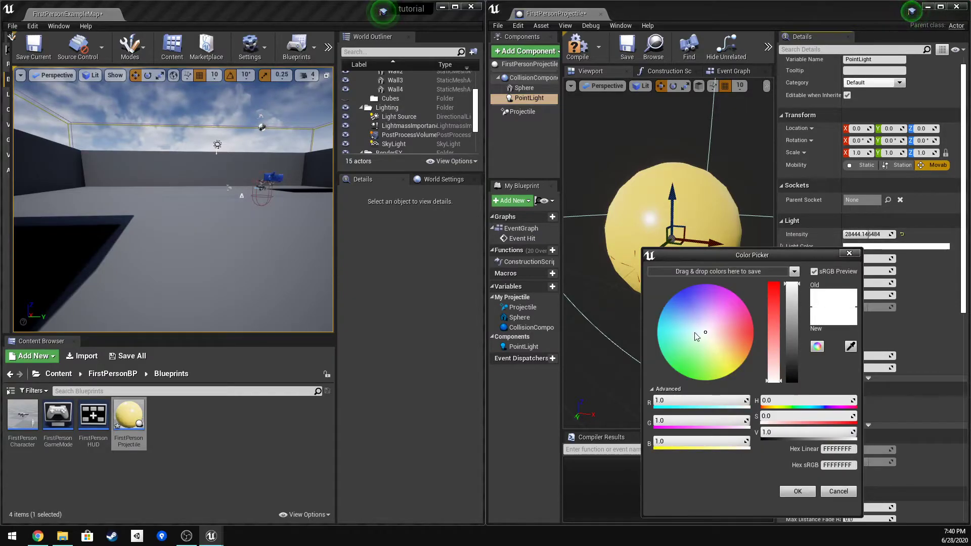
left_click_drag(695, 336, 674, 320)
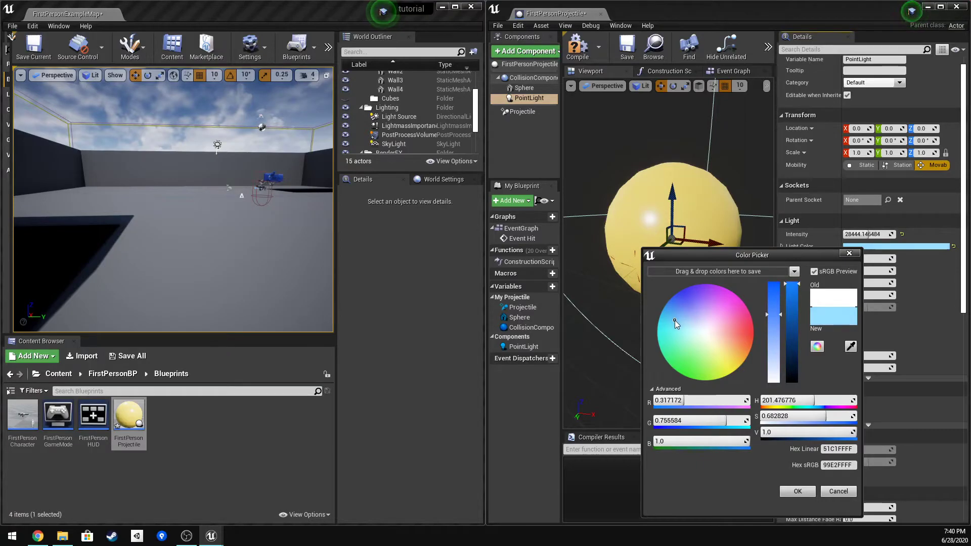
left_click(804, 494)
right_click_drag(632, 334, 681, 329)
key("s")
key("w")
left_click(576, 48)
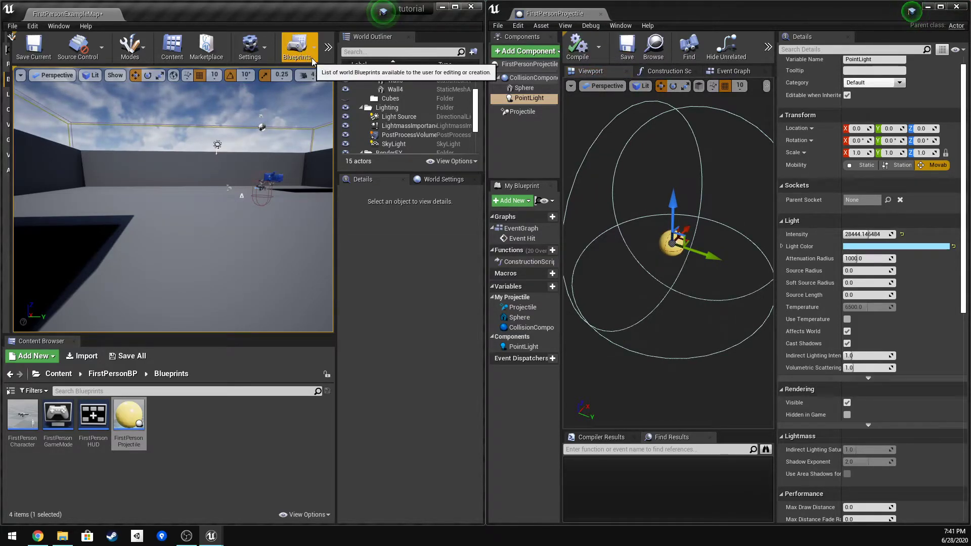
Play-test the level and fire many projectiles around the arena to check the light they cast on floor and walls.
left_click(328, 47)
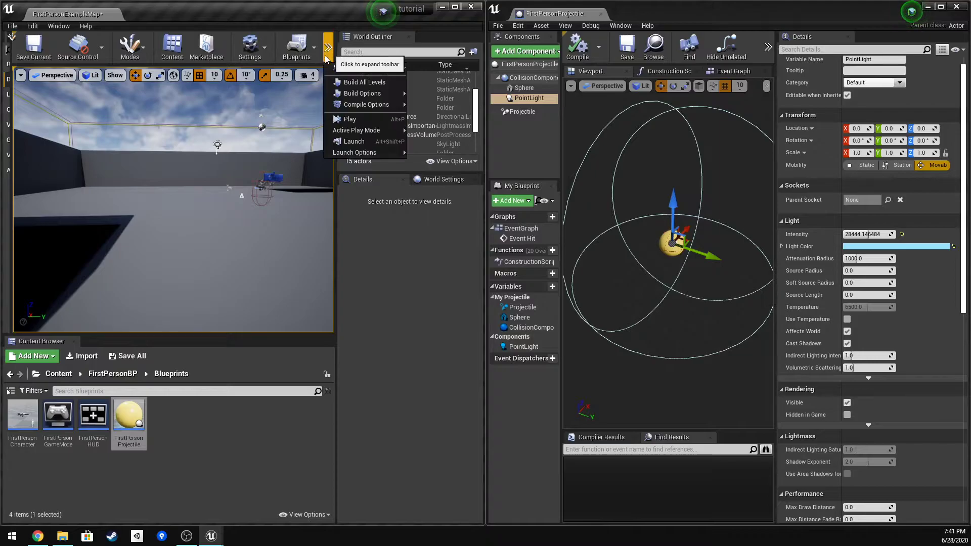
left_click(384, 120)
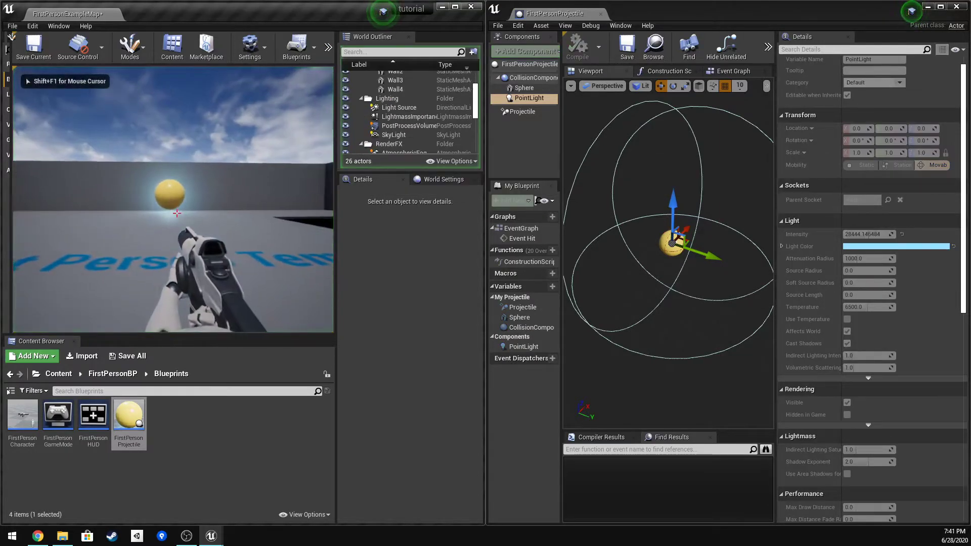
key("w")
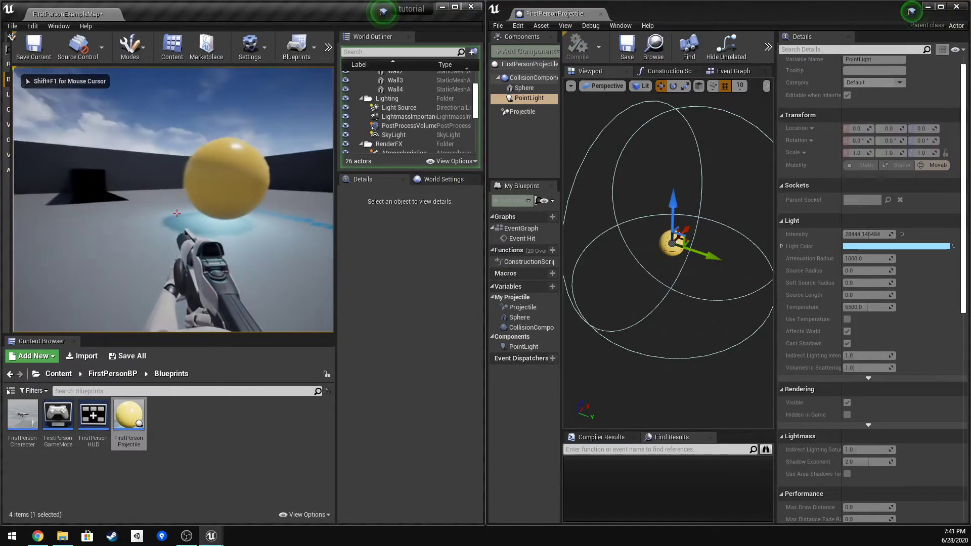
left_click(176, 213)
left_click(176, 213)
left_click(176, 213)
left_click(177, 213)
left_click(177, 214)
left_click(176, 213)
left_click(176, 214)
left_click(177, 213)
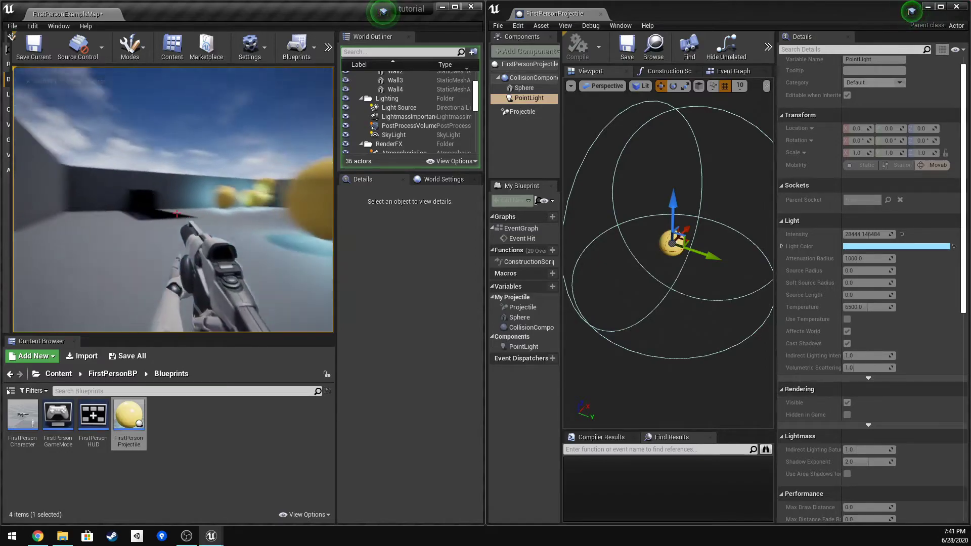
left_click(176, 213)
left_click(177, 213)
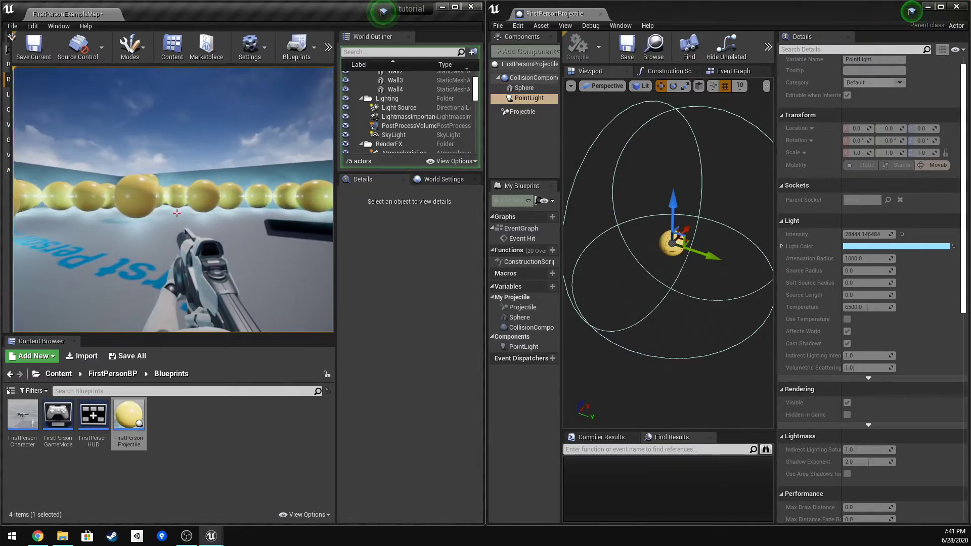
Walk around the glowing spheres to examine their blue light, and end the play-test.
key("w")
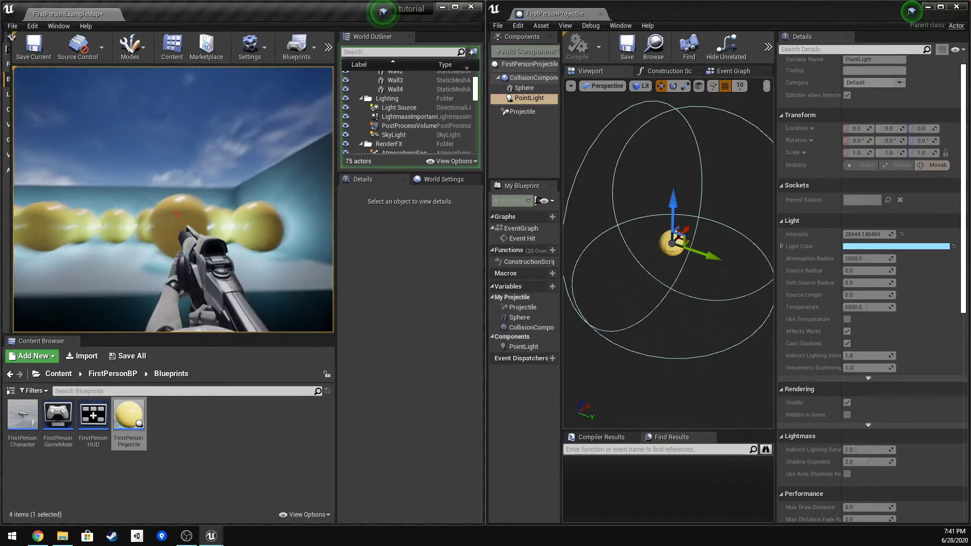
key("w")
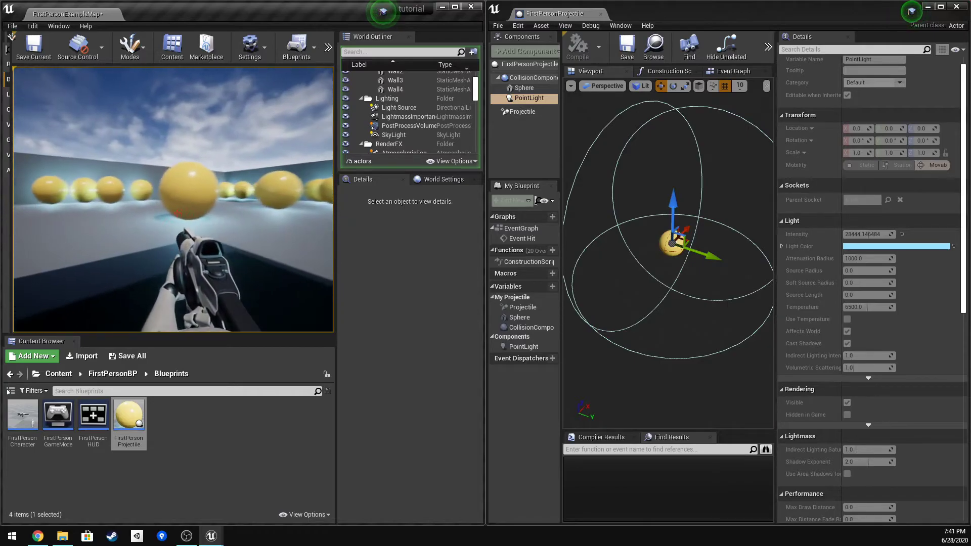
key("w")
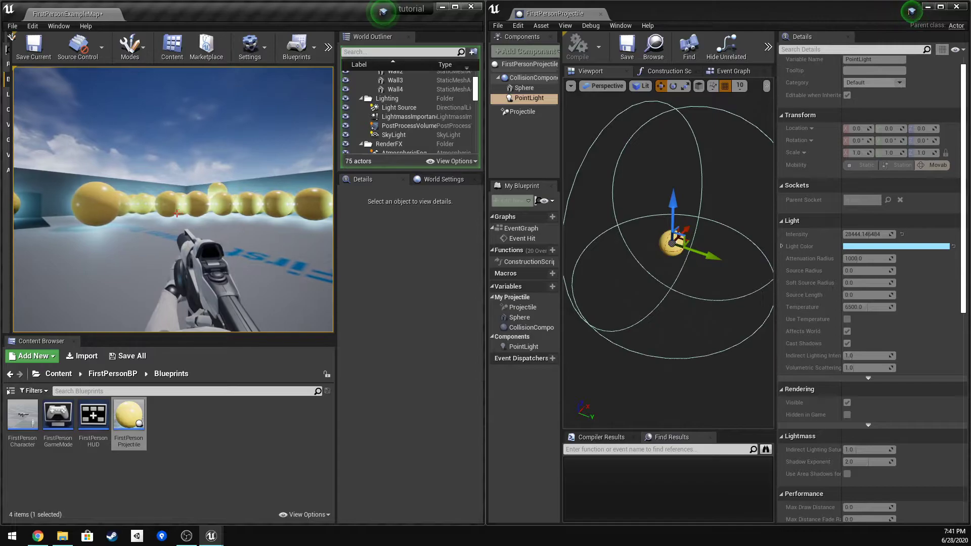
key("Escape")
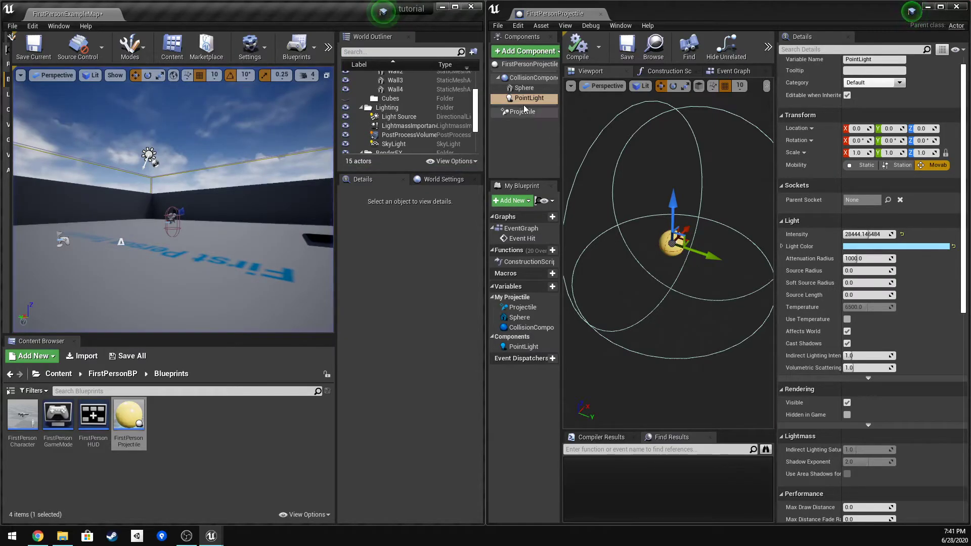
Assign the M_Concrete_Tiles material to the projectile's Sphere component.
scroll(719, 197, "up", 4)
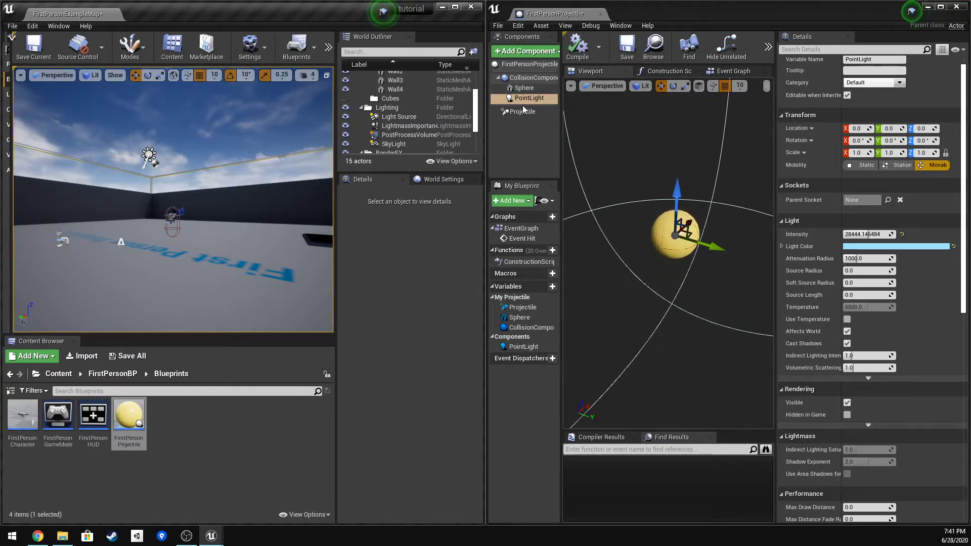
left_click(524, 88)
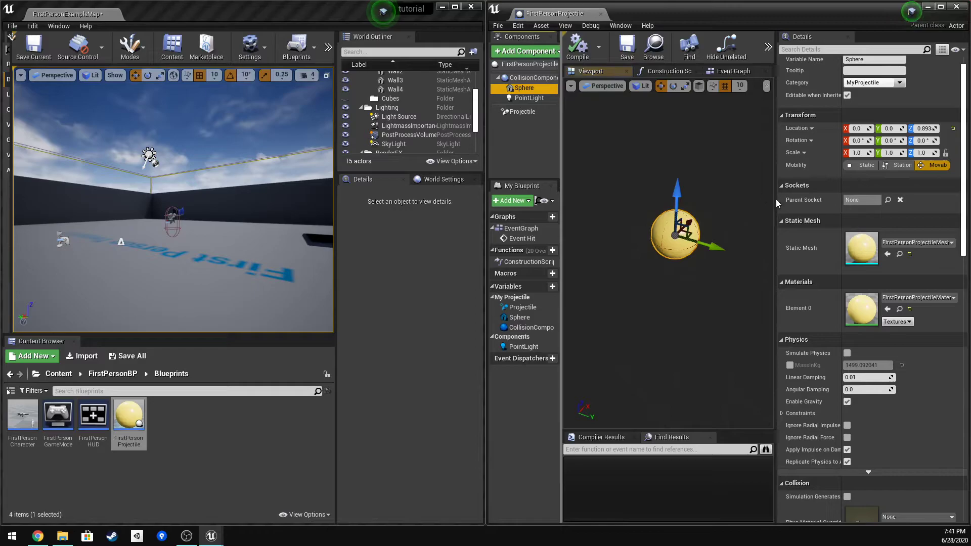
left_click(914, 298)
scroll(888, 238, "down", 8)
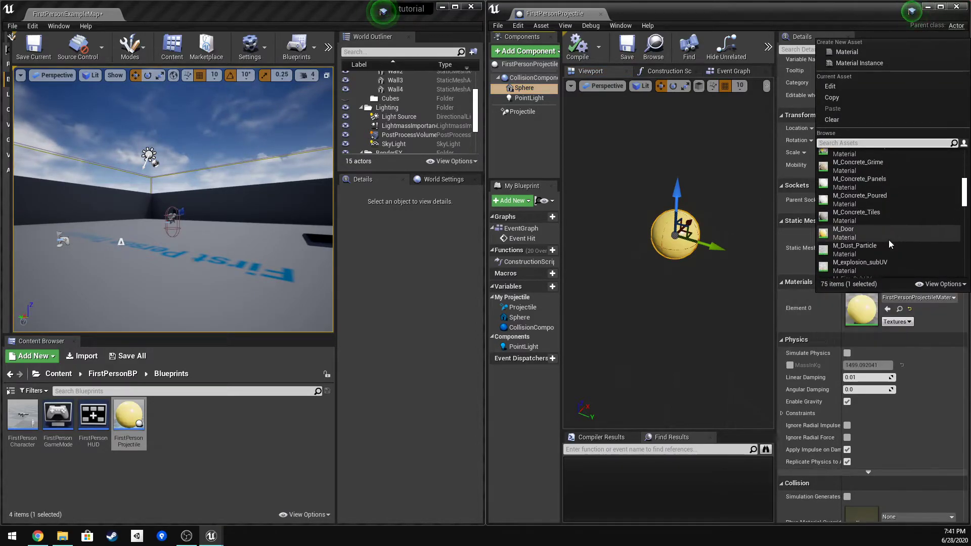
left_click(889, 204)
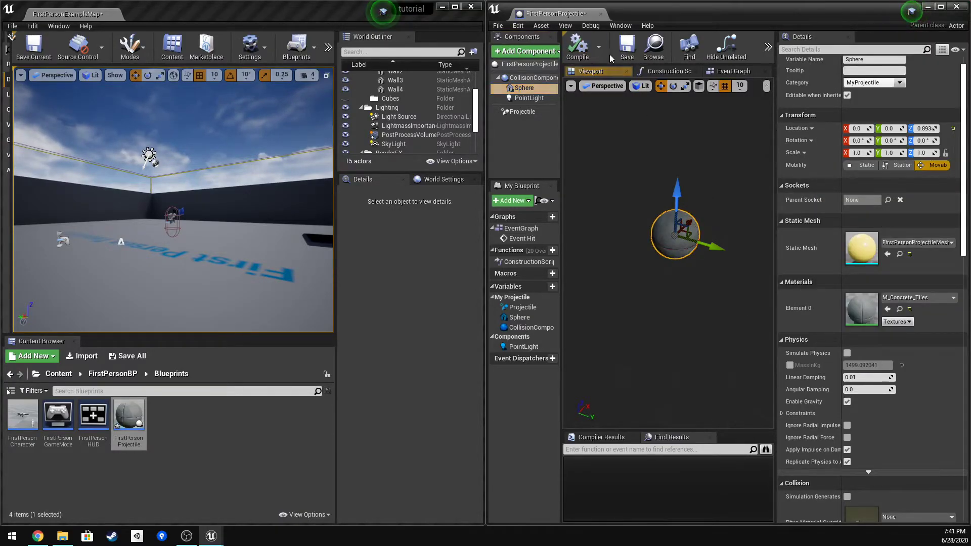
Play-test the level, firing and approaching projectiles to inspect the concrete-tile material with the glow, and end the play-test.
left_click(328, 47)
left_click(350, 119)
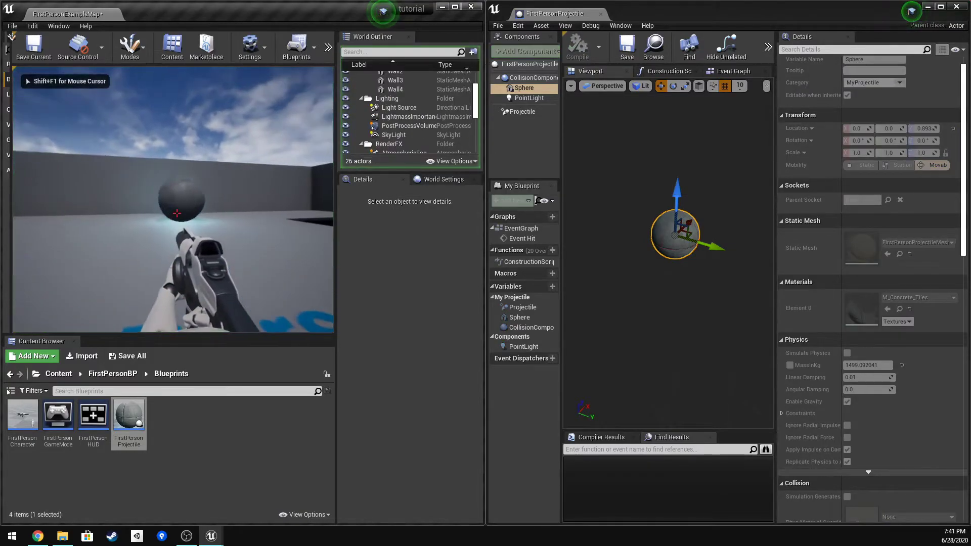
key("w")
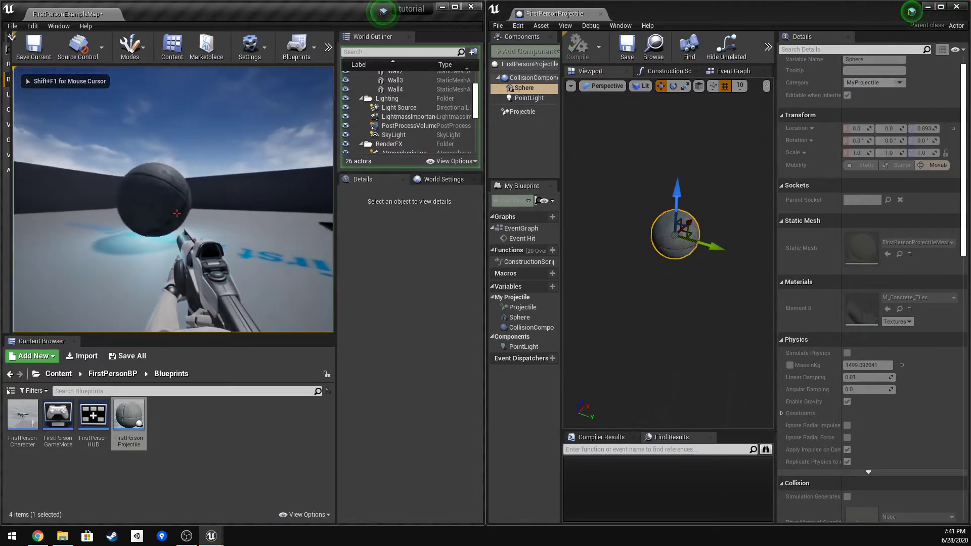
key("w")
left_click(176, 213)
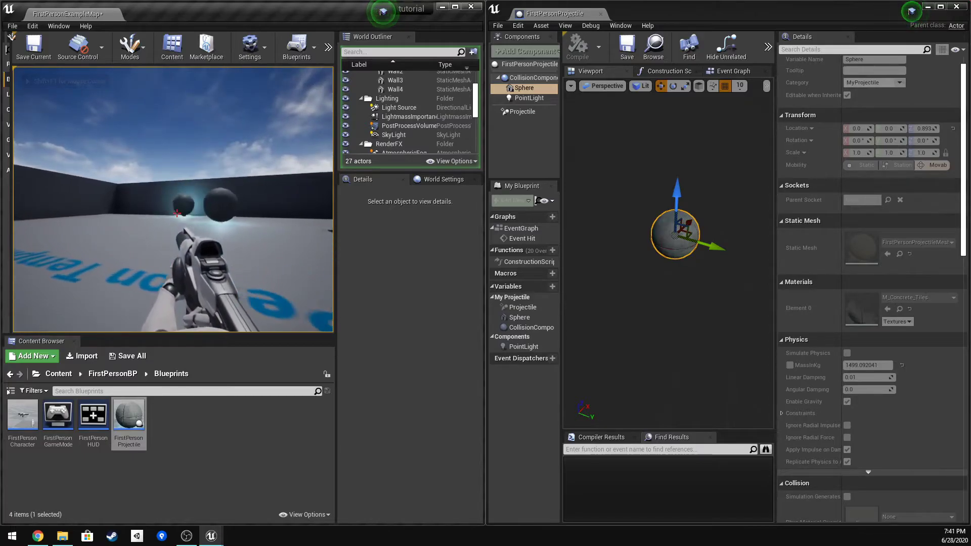
key("w")
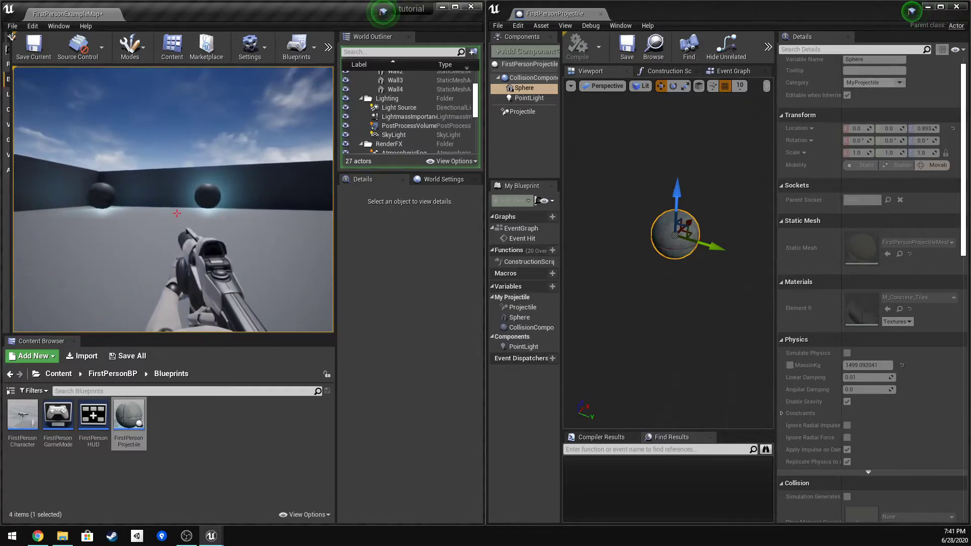
key("w")
key("Escape")
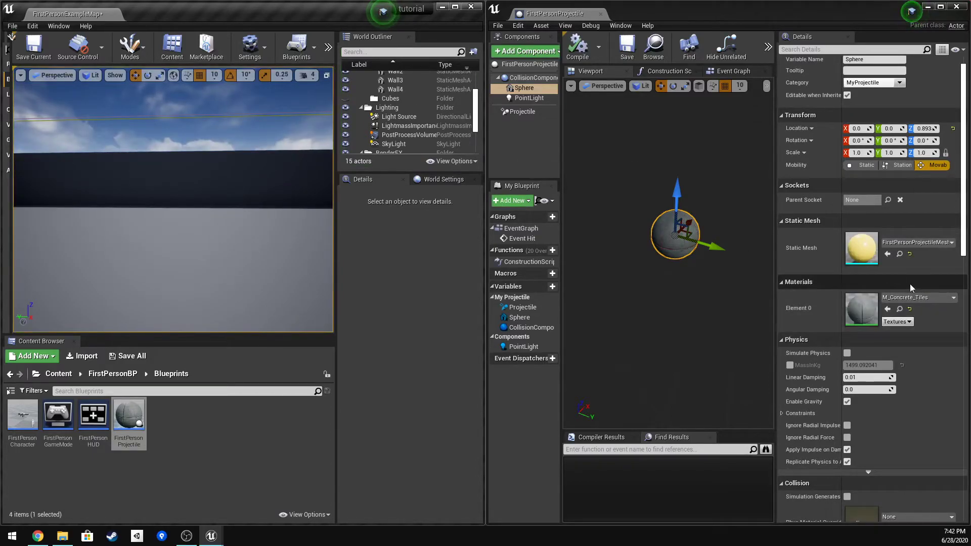
Replace the Sphere component's static mesh with 1M_Cube.
left_click(924, 242)
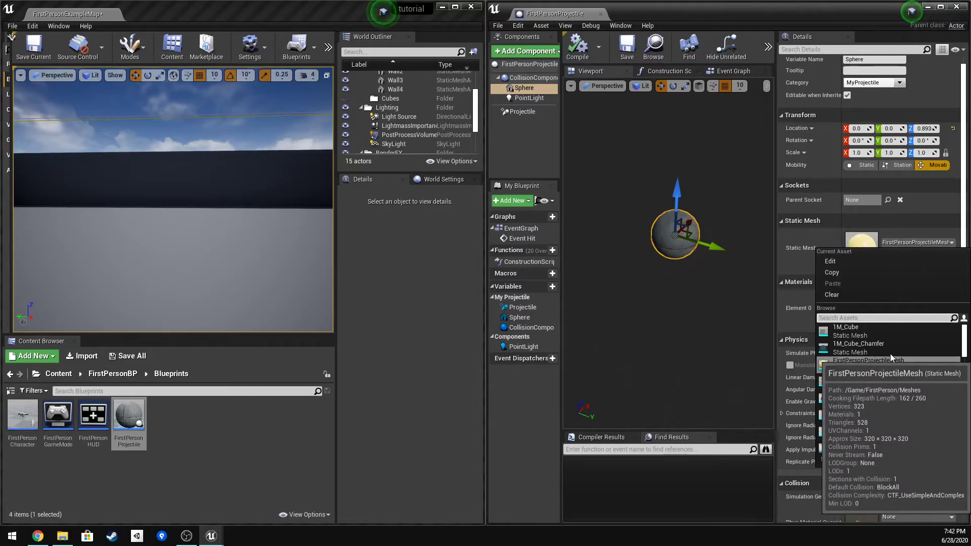
left_click(887, 335)
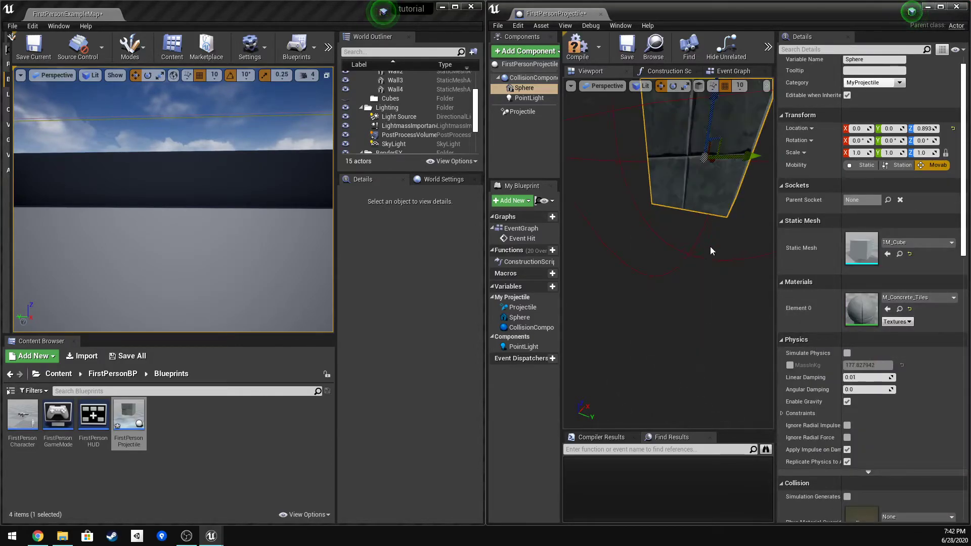
scroll(718, 242, "up", 2)
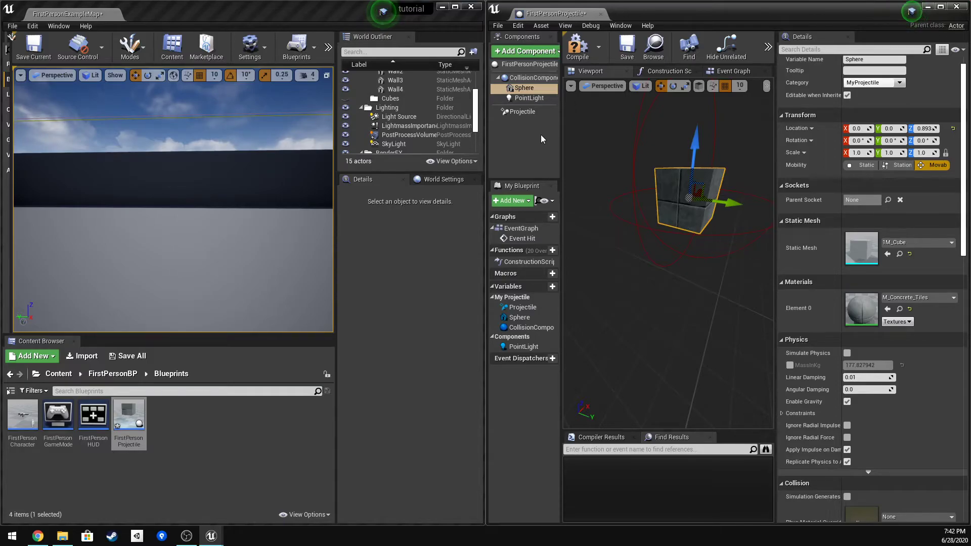
Add a Box Collision component under the Sphere mesh, keeping the default name Box.
left_click(531, 52)
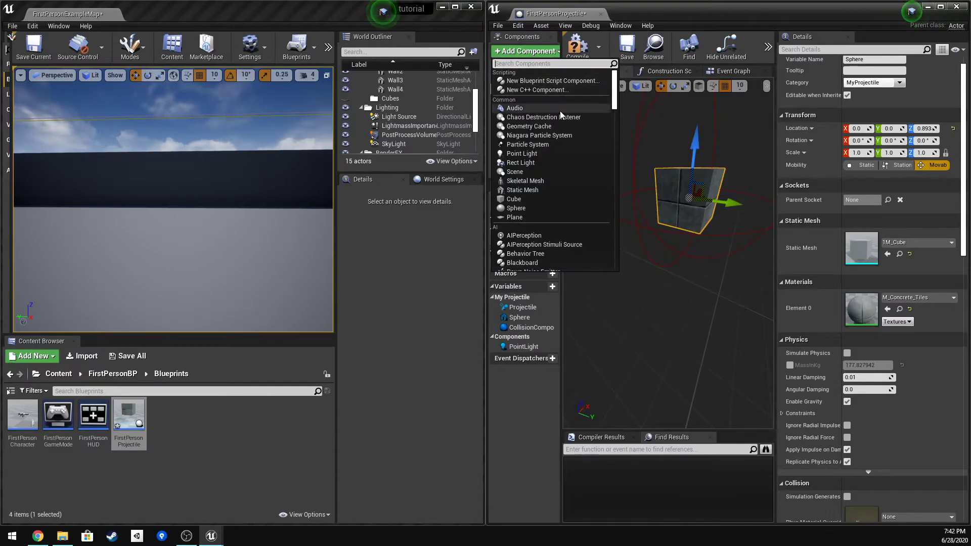
scroll(563, 143, "down", 1)
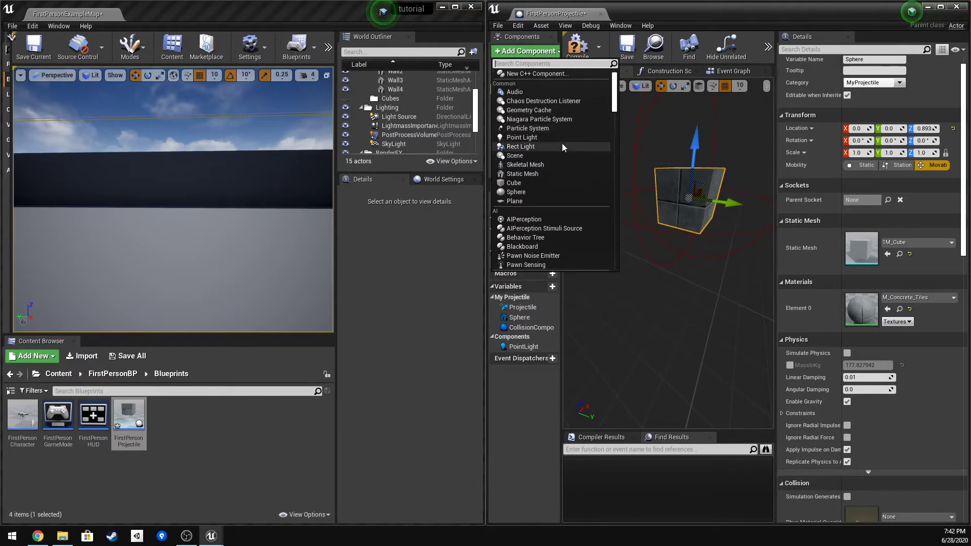
scroll(551, 180, "down", 5)
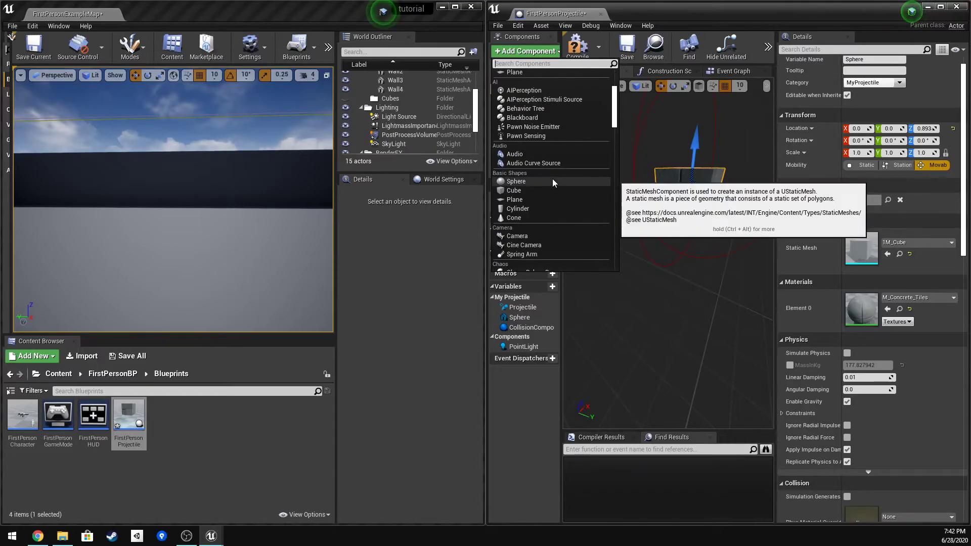
scroll(552, 178, "down", 3)
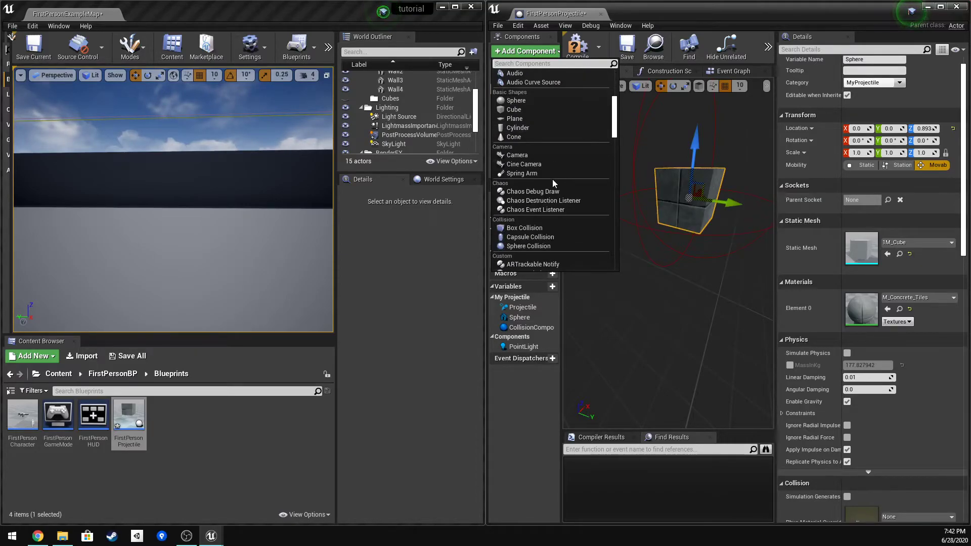
left_click(563, 227)
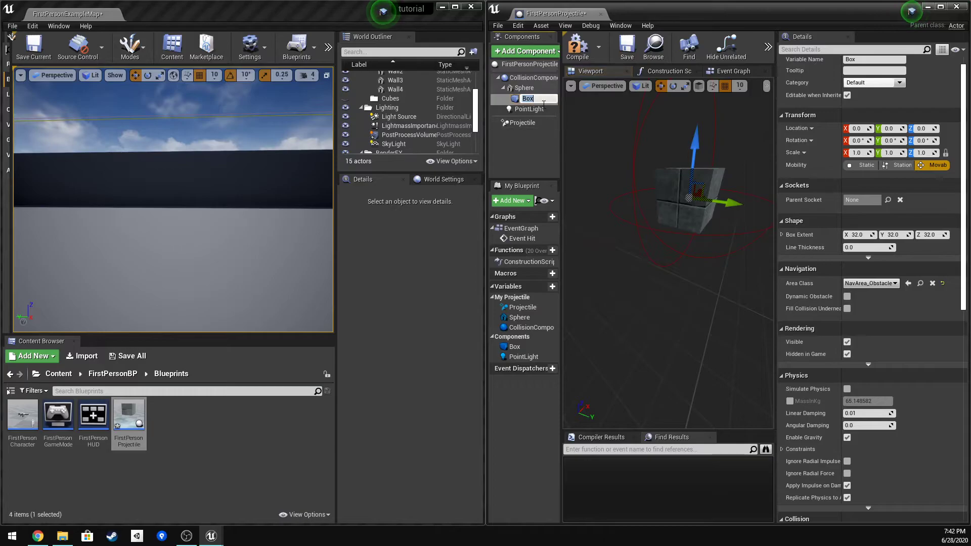
left_click(535, 79)
Make the Box collision the blueprint's new root component and attach the Sphere mesh directly to it.
left_click(523, 98)
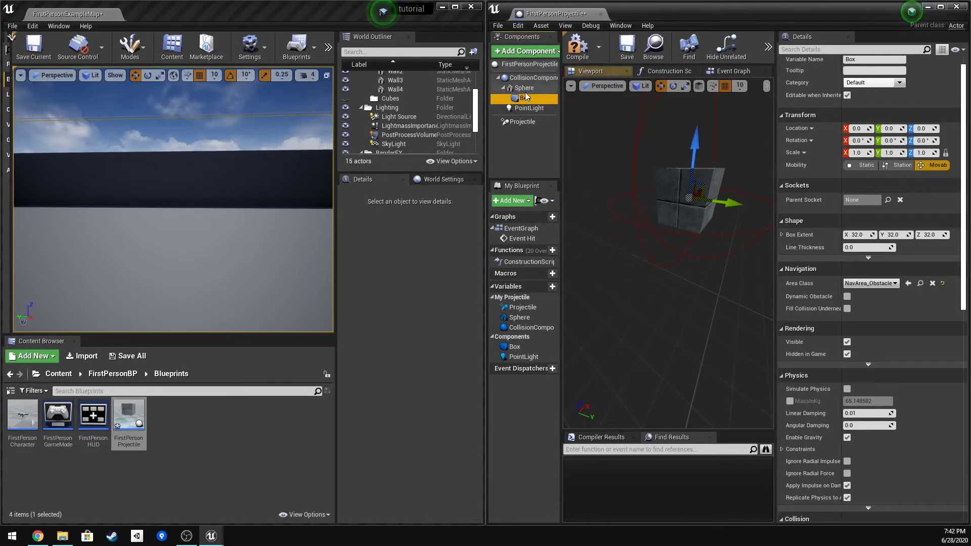
left_click(524, 88)
left_click(526, 98)
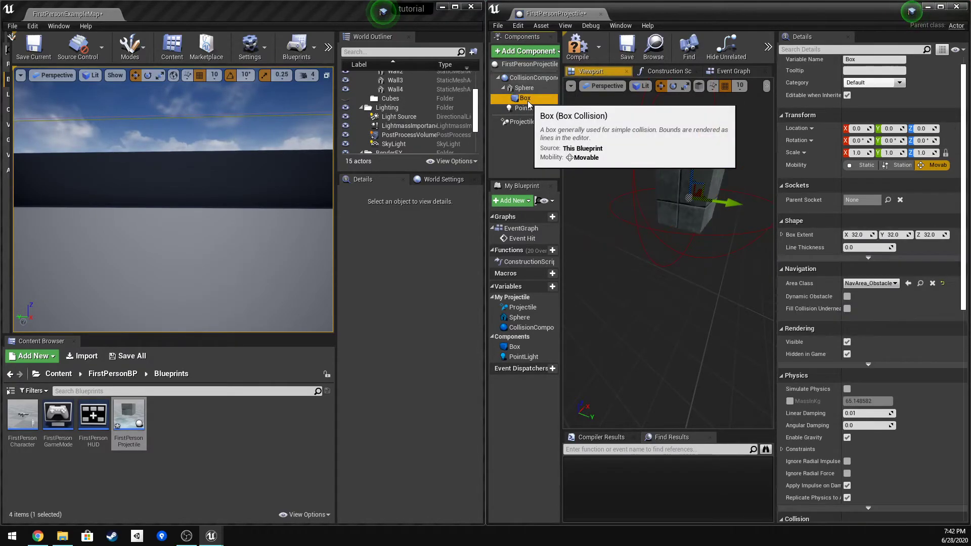
left_click_drag(526, 99, 516, 84)
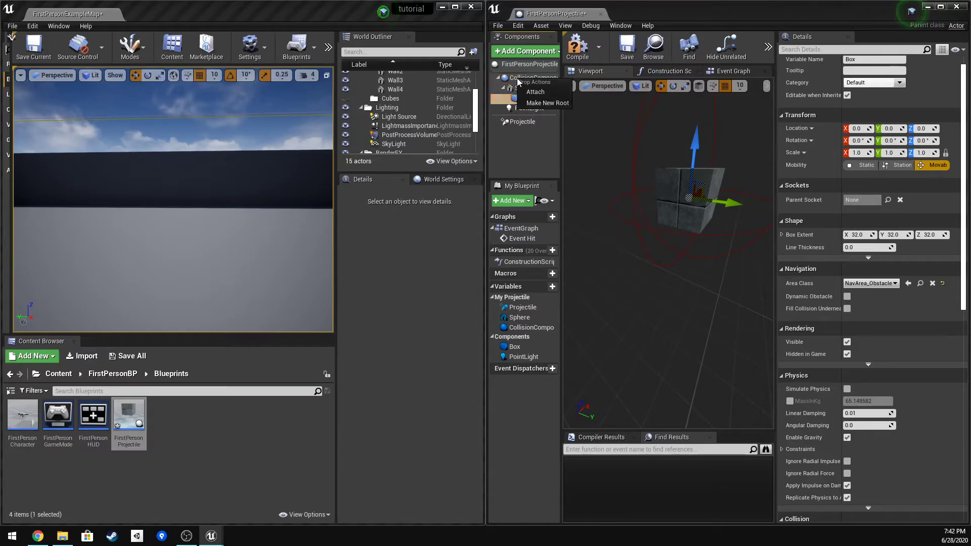
left_click(531, 104)
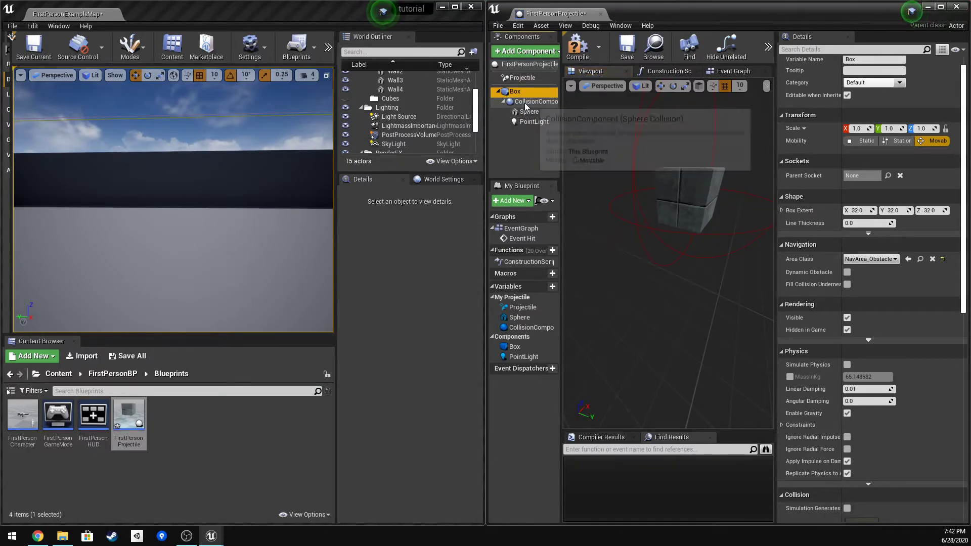
left_click_drag(524, 112, 527, 104)
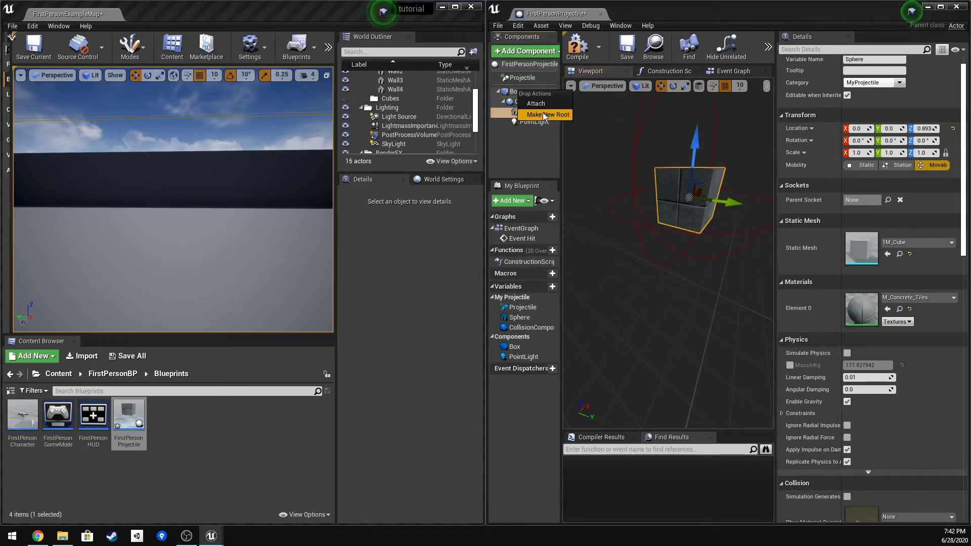
left_click(539, 106)
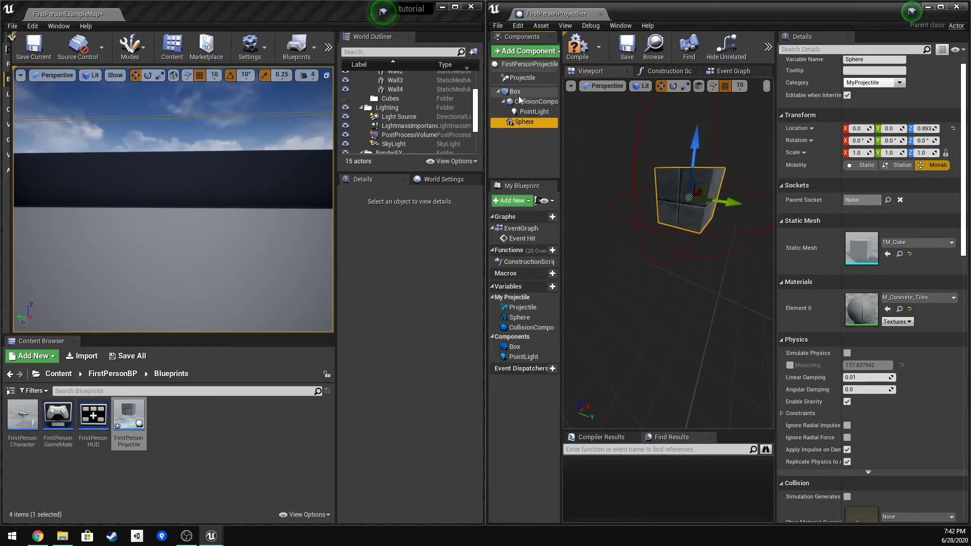
Cut the inherited spherical CollisionComponent out of the projectile blueprint, keeping PointLight and Sphere under the Box.
right_click(524, 103)
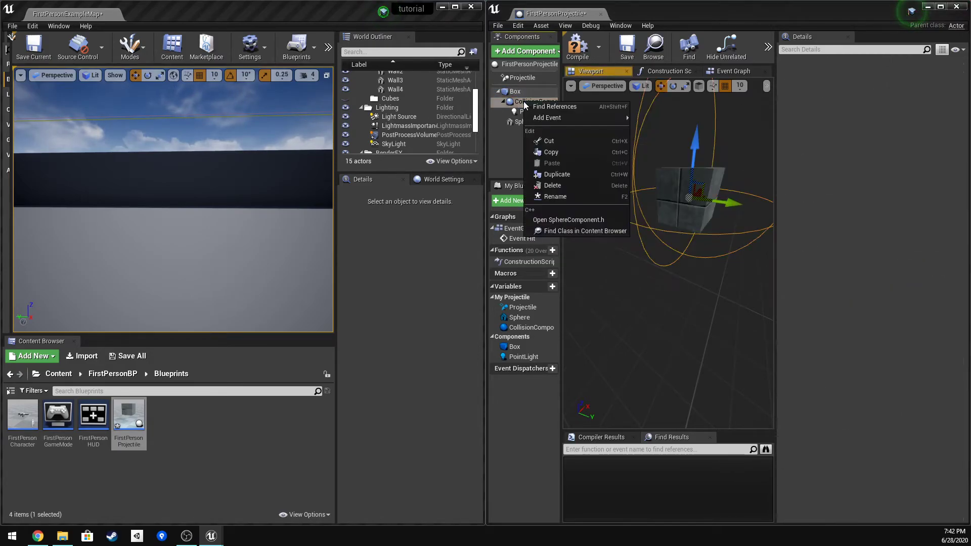
left_click(559, 141)
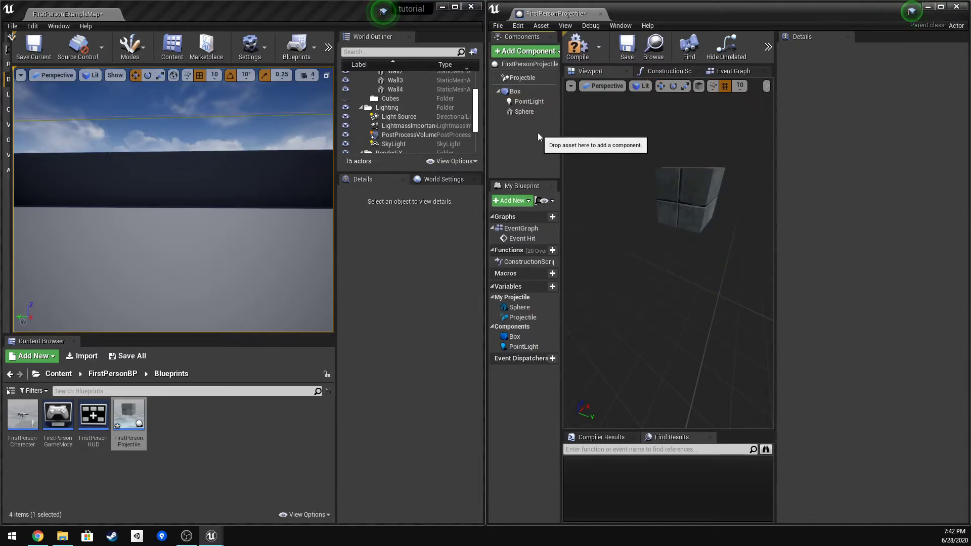
Fit the Box collision around the cube mesh with a box extent of about 50.3, 51.0 and 50.5, and compile the blueprint.
left_click(535, 93)
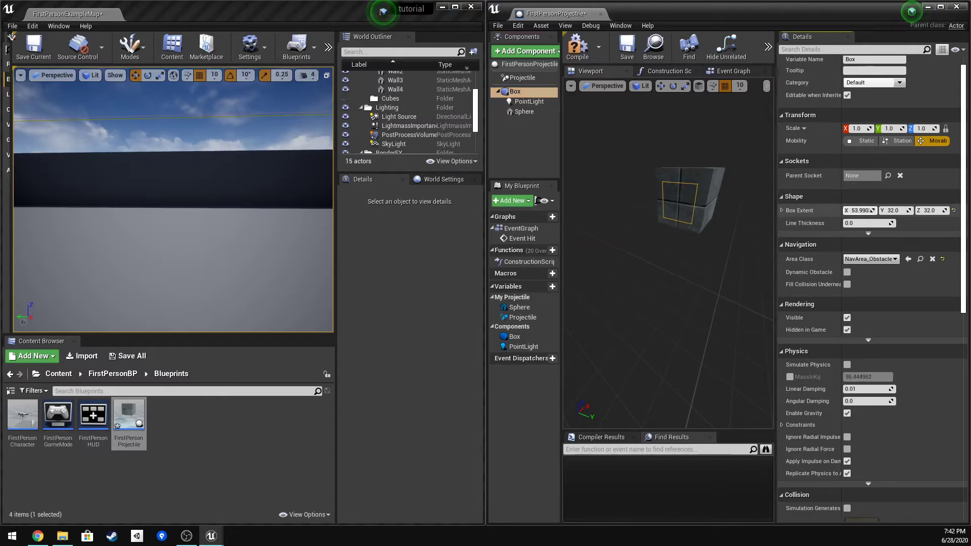
right_click_drag(667, 253, 758, 238)
right_click_drag(667, 252, 730, 210)
left_click_drag(906, 211, 916, 212)
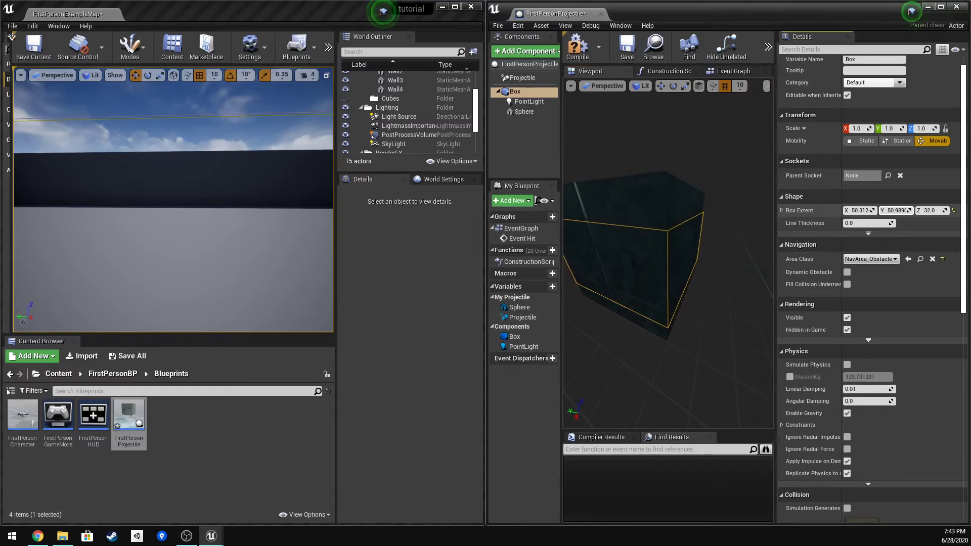
left_click_drag(922, 212, 927, 211)
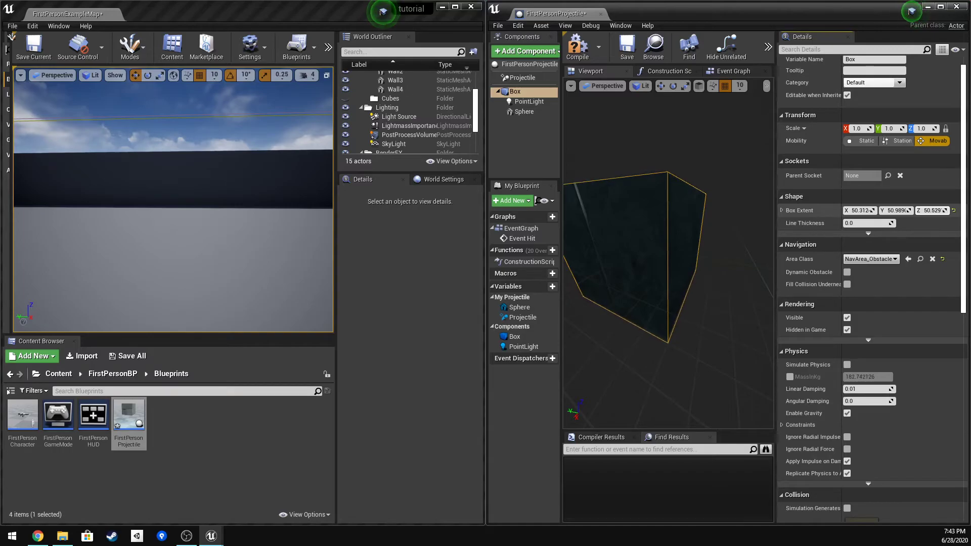
left_click(578, 47)
Play-test the level briefly to check the cube projectile's behaviour with the resized box collision, and end the play-test.
left_click(328, 47)
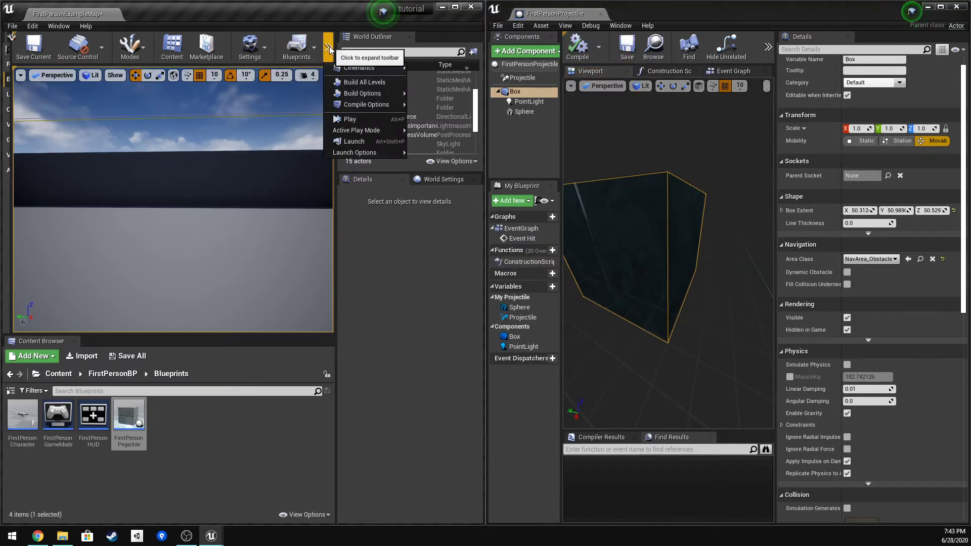
left_click(369, 124)
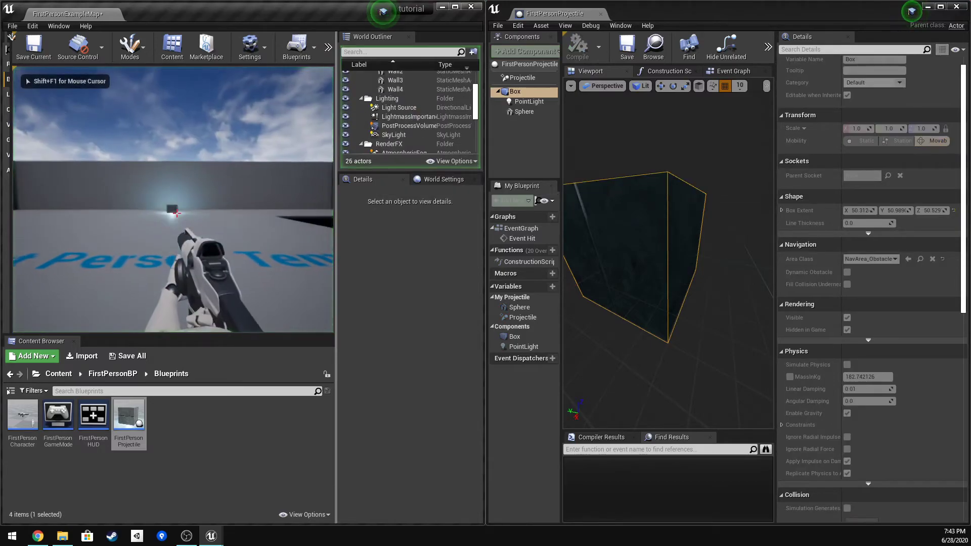
key("w")
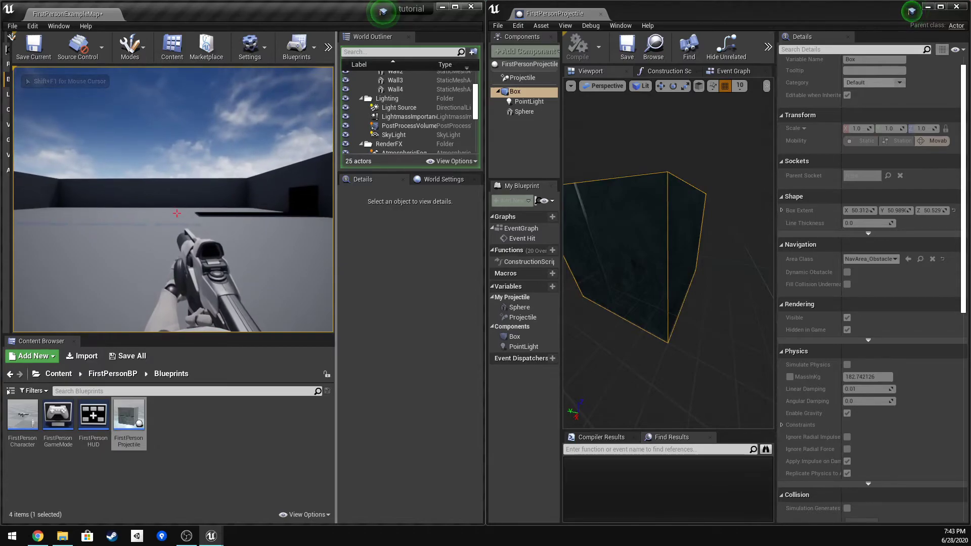
key("Escape")
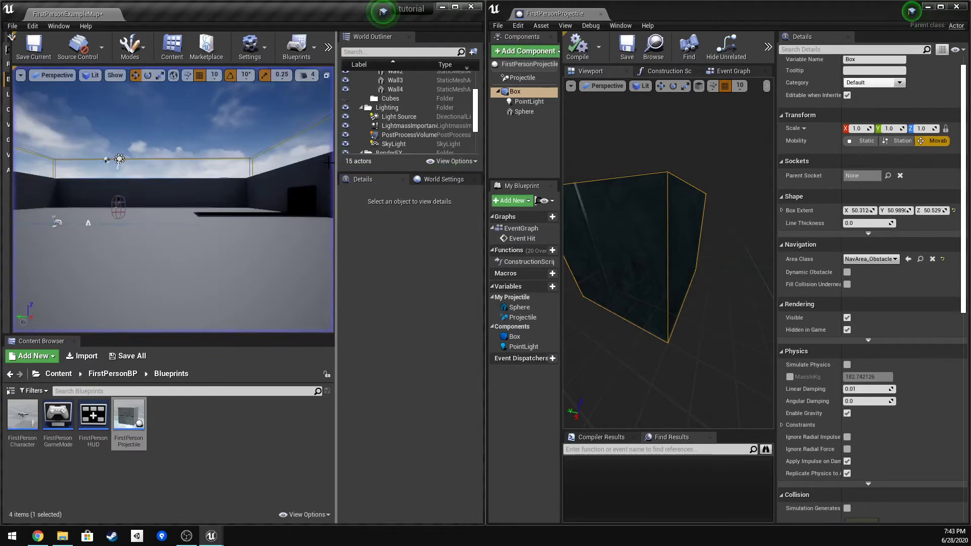
Enable Simulate Physics and set the collision preset to Pawn on the Box collision, compiling and saving the blueprint.
left_click(515, 92)
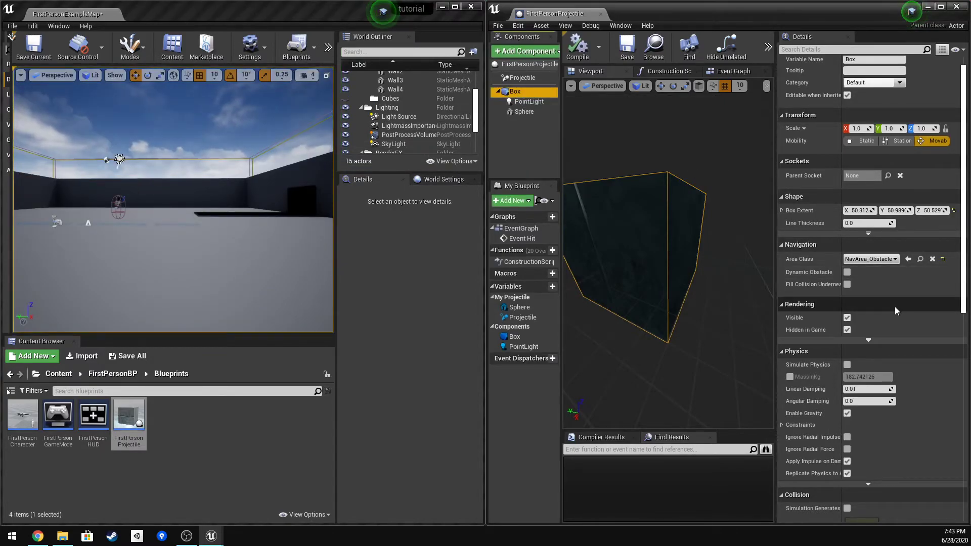
left_click(848, 364)
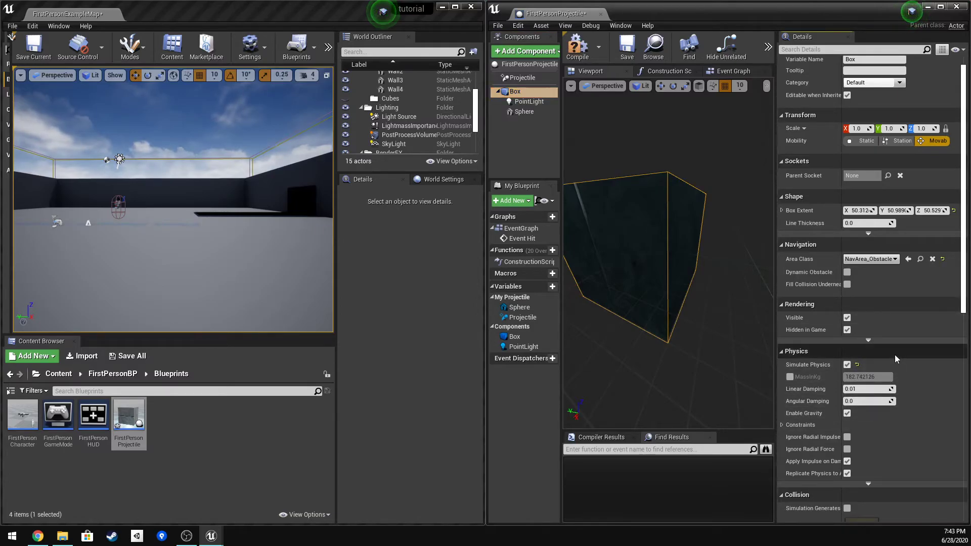
scroll(894, 353, "down", 5)
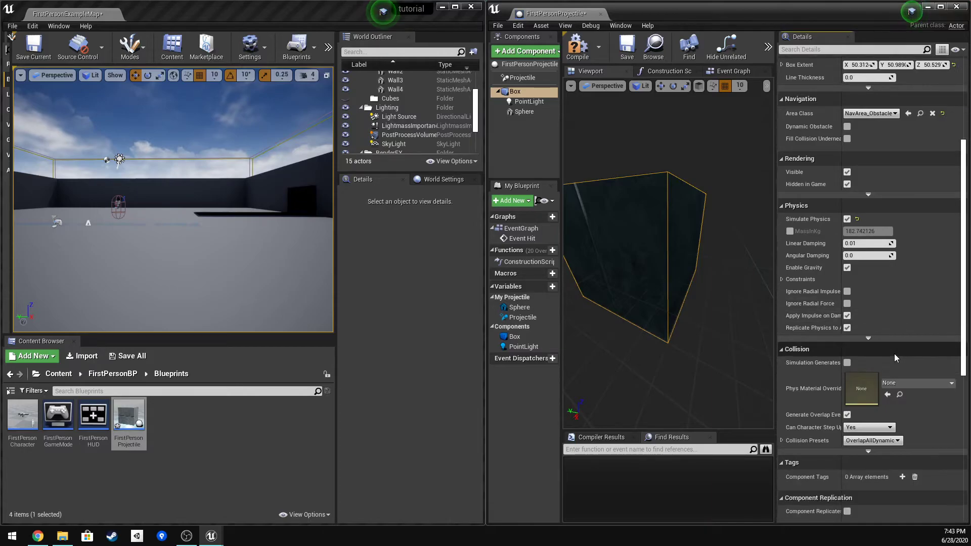
scroll(877, 361, "down", 2)
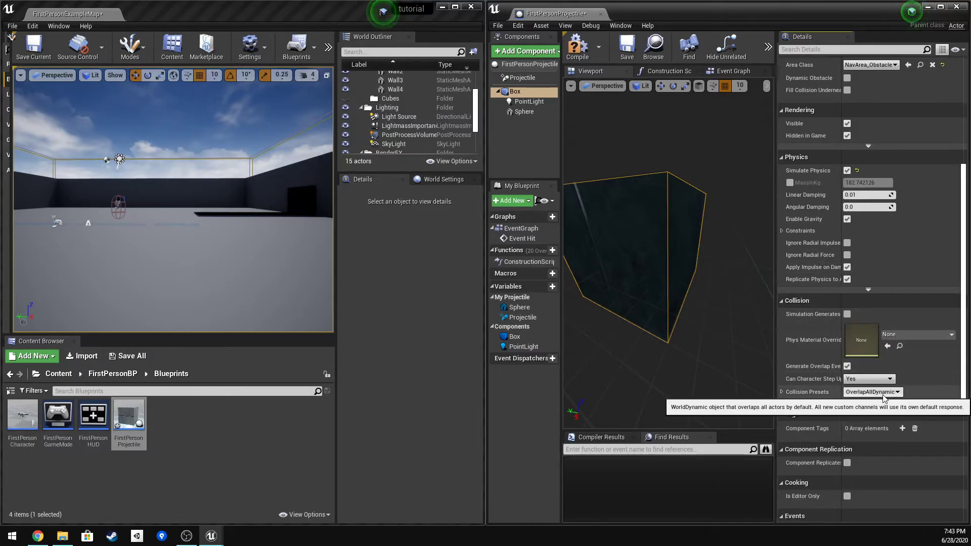
left_click(878, 393)
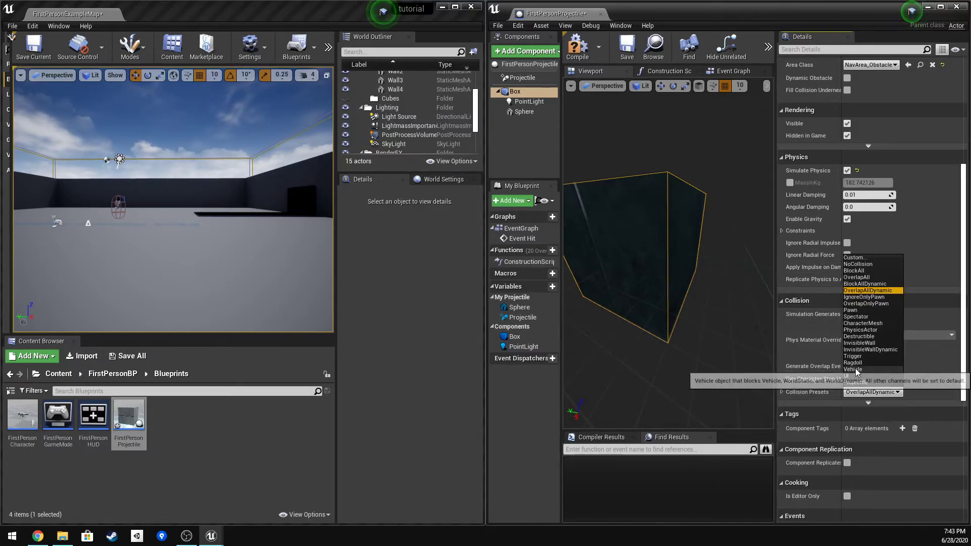
left_click(863, 310)
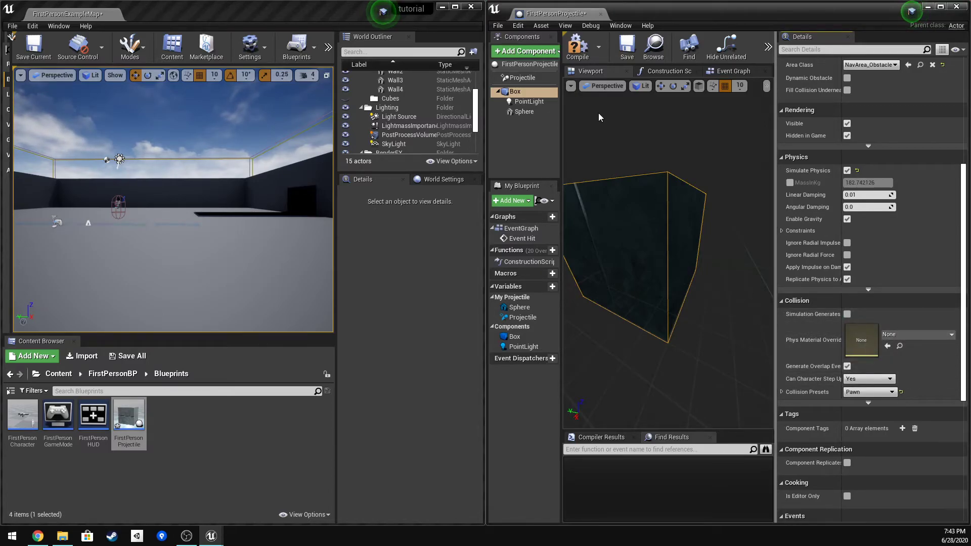
left_click(578, 46)
left_click(626, 45)
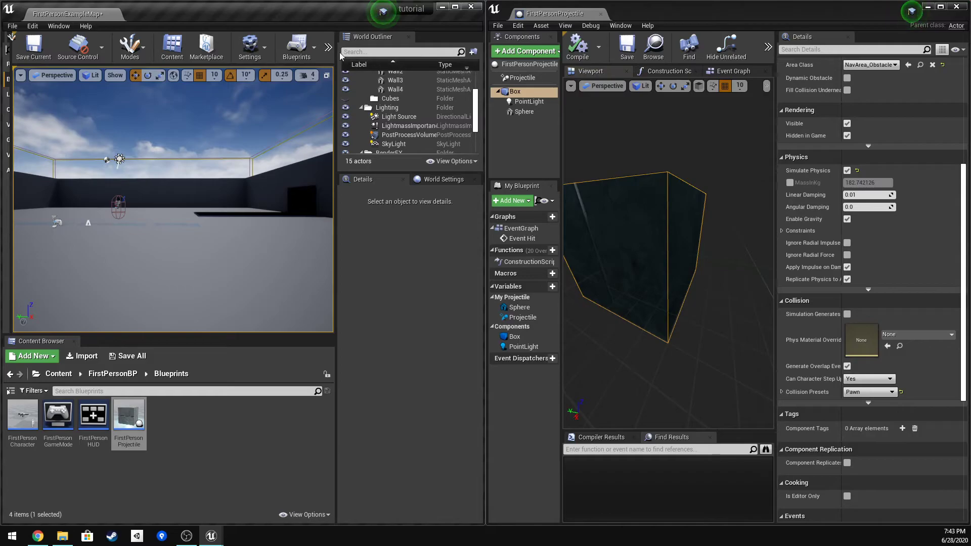
Start a play-test and fire cube projectiles at the wall to check their physics and collision.
left_click(328, 47)
left_click(364, 119)
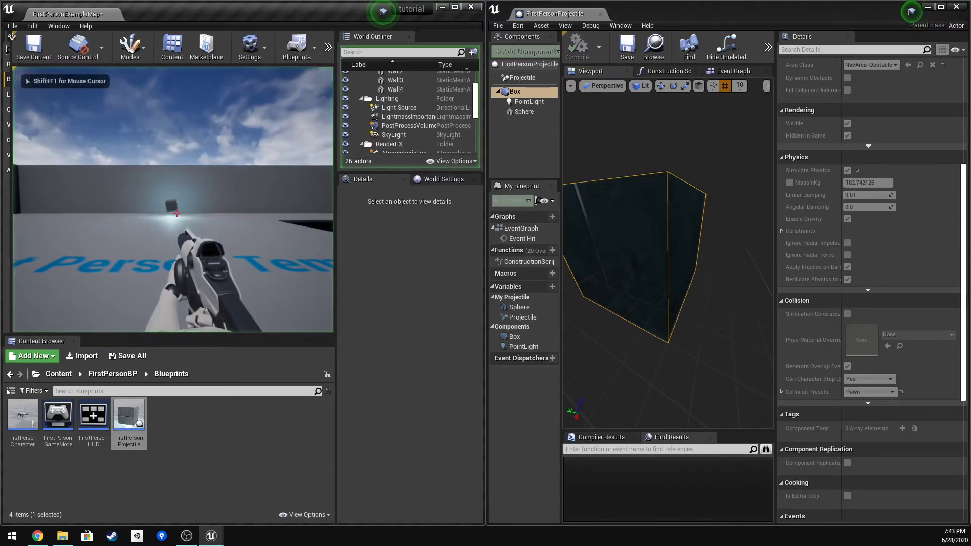
key("w")
left_click(177, 213)
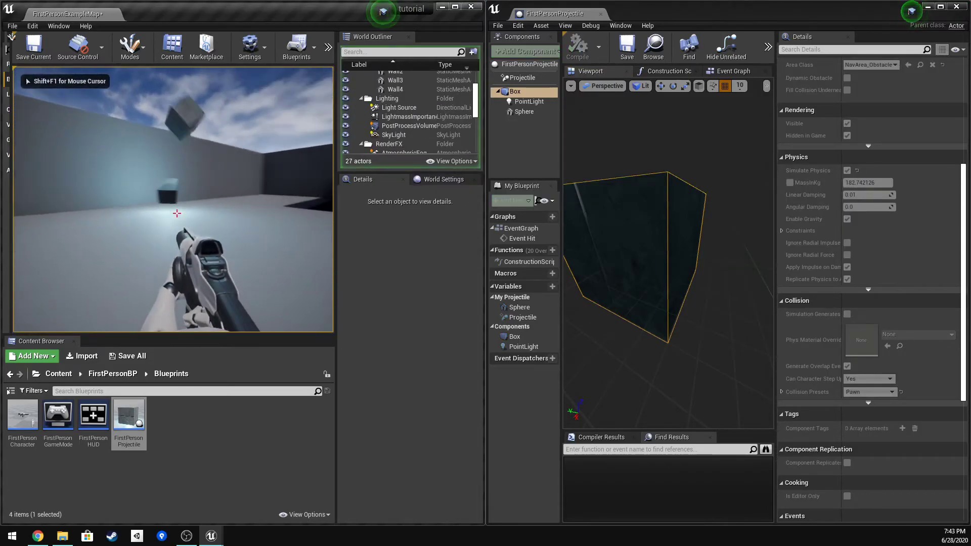
key("w")
left_click(177, 213)
left_click(176, 213)
left_click(177, 212)
left_click(177, 212)
left_click(176, 213)
left_click(177, 212)
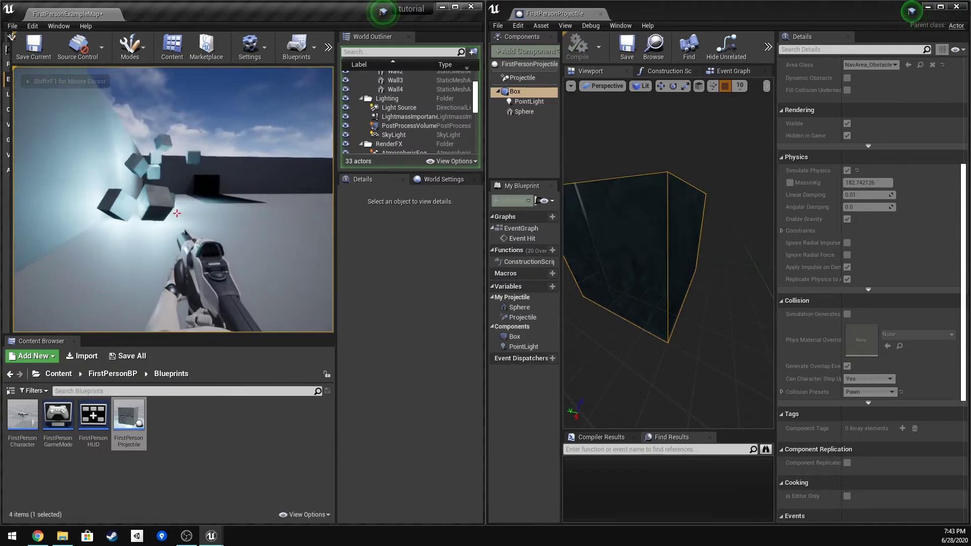
key("d")
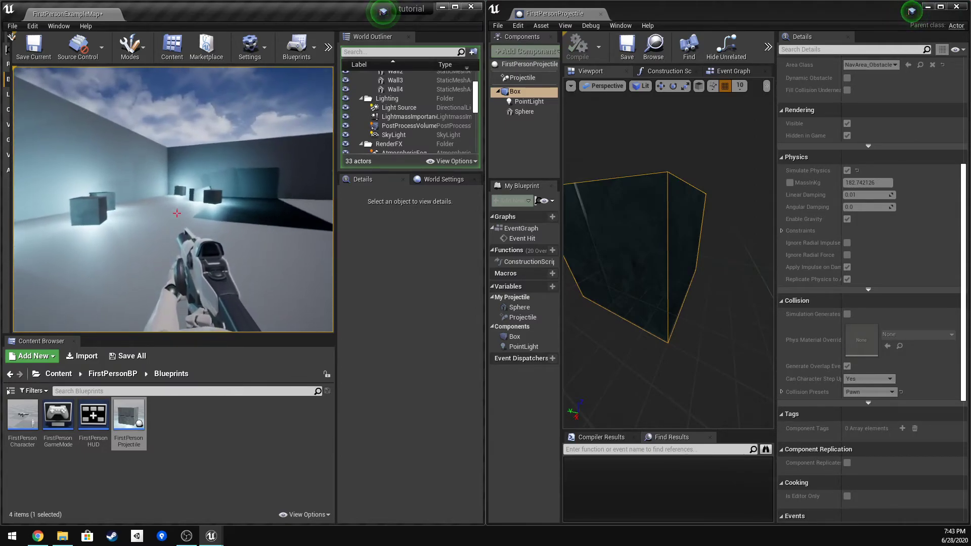
Advance on the landed cubes and fire more projectiles at them to examine how they collide and light the walls.
key("w")
left_click(176, 213)
left_click(176, 212)
left_click(177, 213)
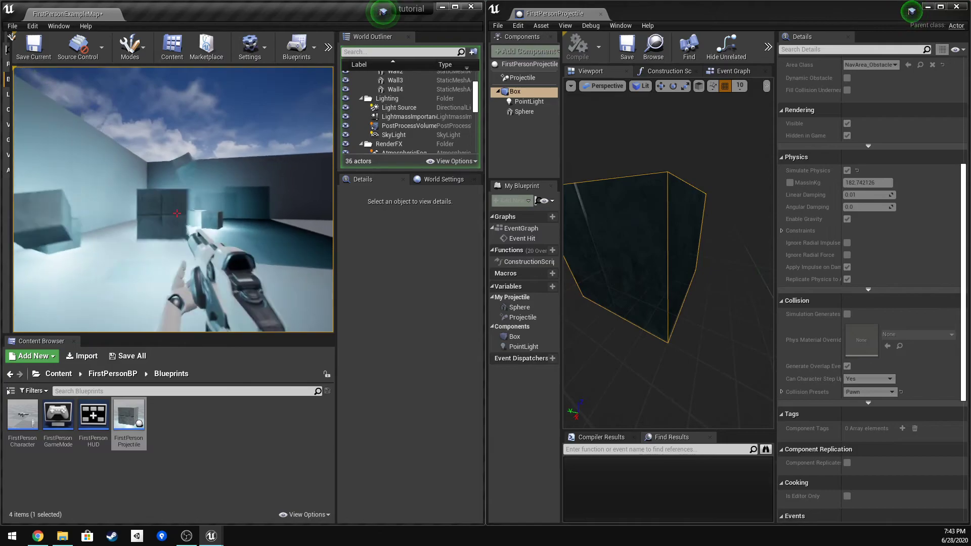
left_click(177, 213)
left_click(176, 213)
left_click(176, 212)
left_click(177, 213)
left_click(177, 213)
left_click(176, 213)
left_click(176, 213)
left_click(176, 213)
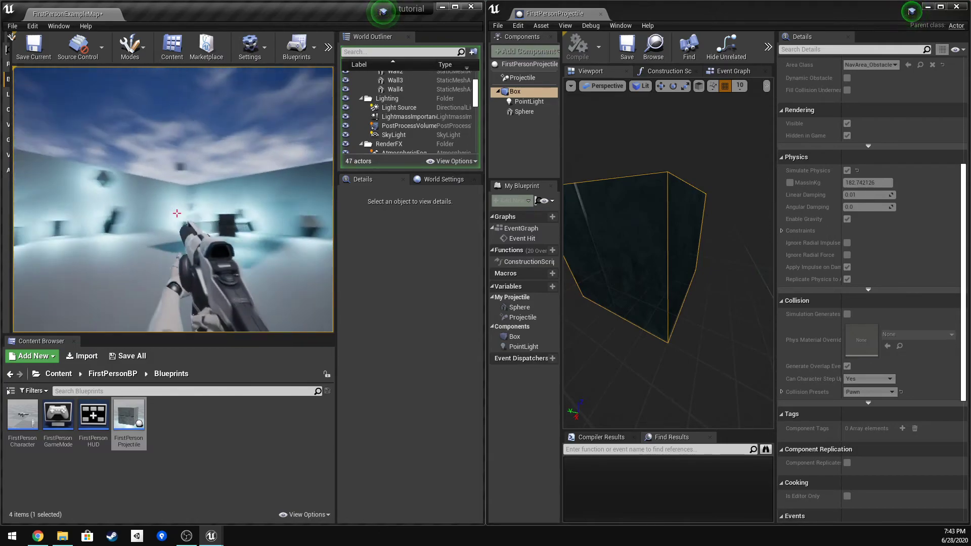
left_click(176, 213)
left_click(177, 213)
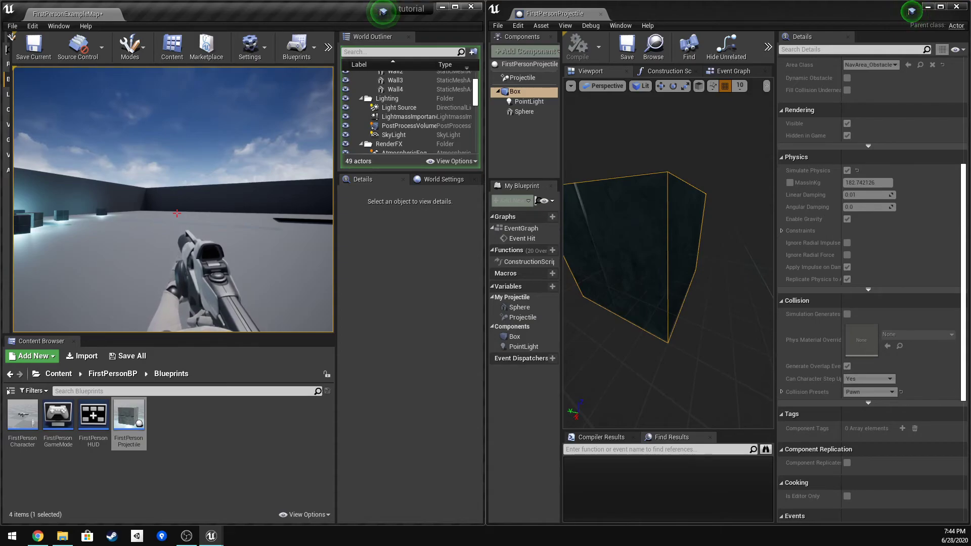
Cross the open floor and fire a long burst of cubes to examine how they bounce and scatter.
key("w")
left_click(177, 213)
left_click(176, 213)
left_click(176, 213)
left_click(176, 213)
left_click(176, 213)
left_click(176, 213)
left_click(177, 213)
left_click(177, 213)
left_click(176, 213)
left_click(176, 213)
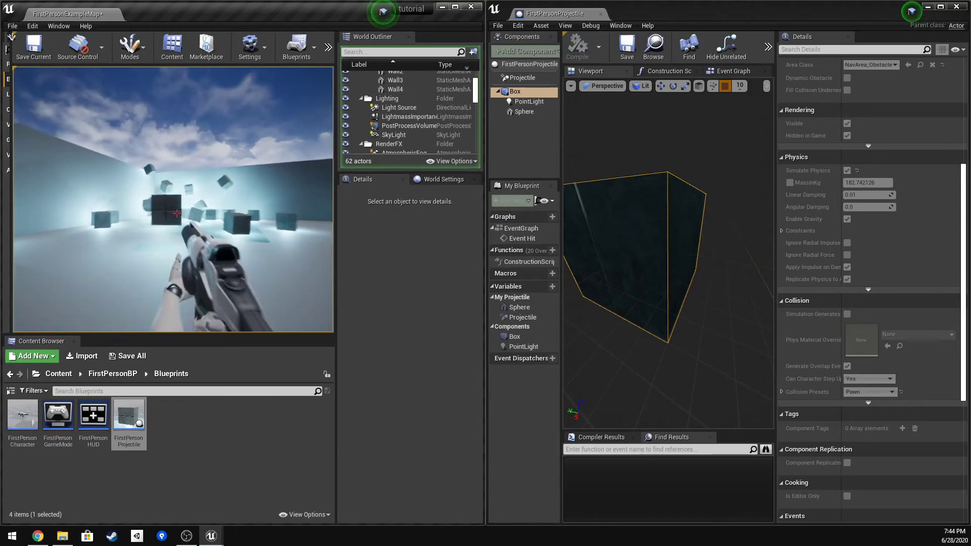
left_click(177, 213)
left_click(176, 213)
left_click(177, 213)
left_click(177, 213)
left_click(176, 213)
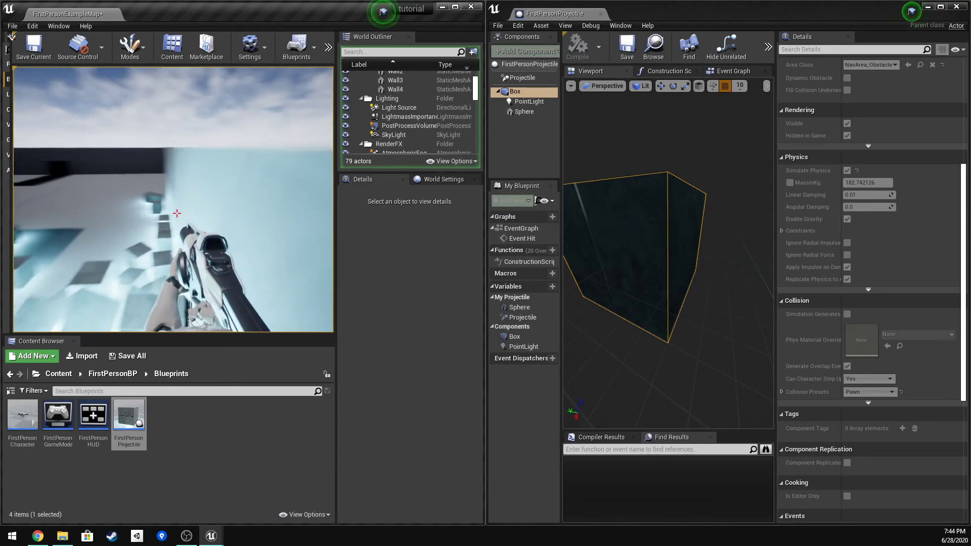
Walk among the scattered cubes and fire another series across the arena to inspect their collisions and combined blue glow.
key("w")
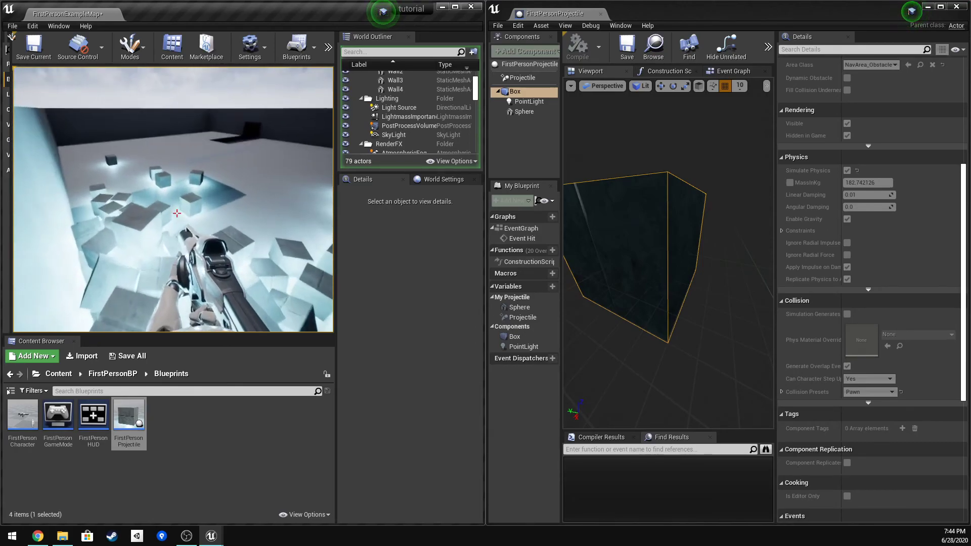
key("w")
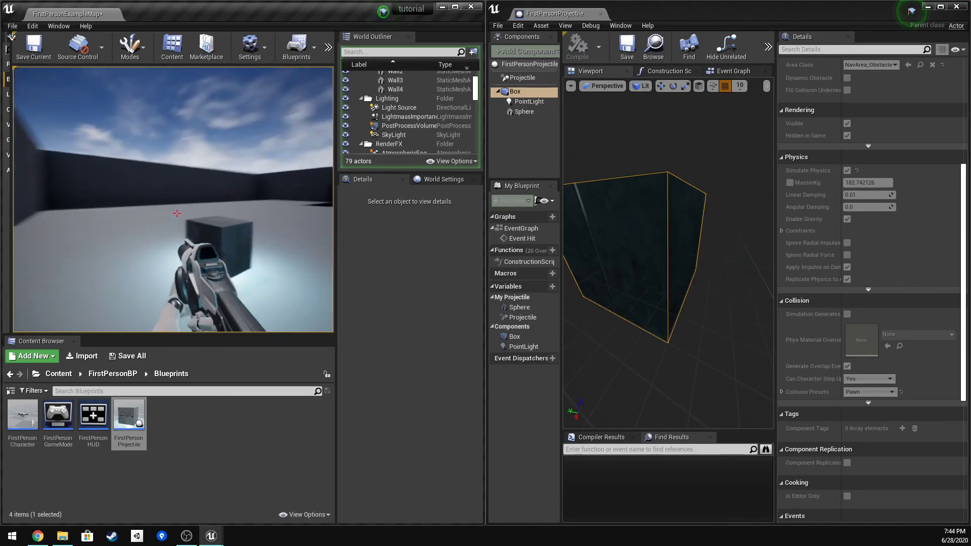
left_click(177, 214)
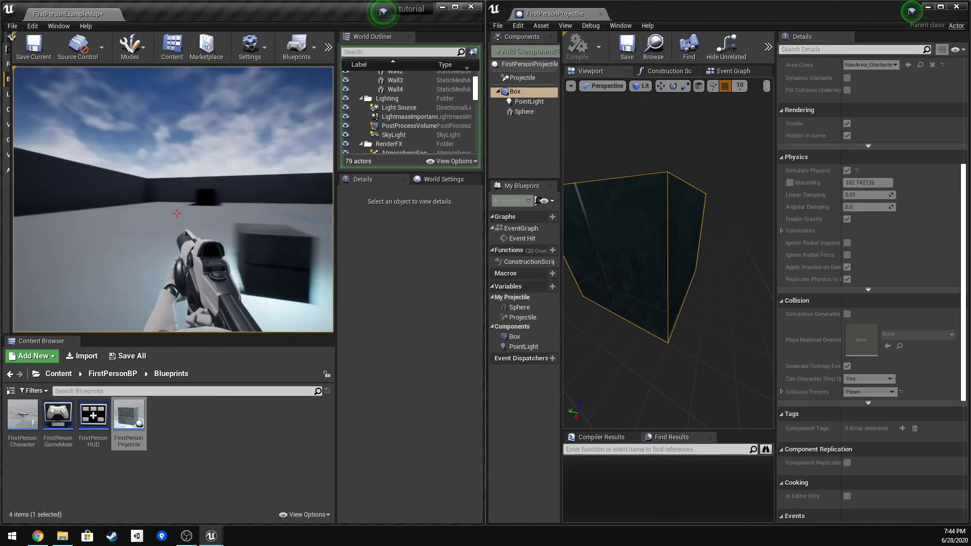
left_click(177, 214)
left_click(177, 213)
left_click(177, 214)
left_click(177, 213)
left_click(177, 213)
left_click(177, 214)
key("w")
left_click(177, 213)
left_click(177, 214)
left_click(177, 213)
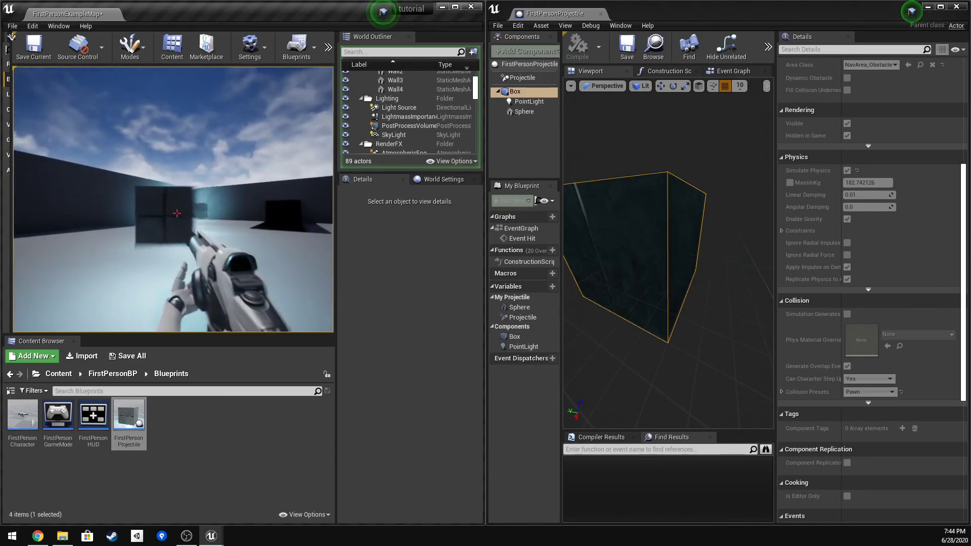
left_click(177, 213)
left_click(176, 213)
left_click(177, 213)
left_click(177, 213)
left_click(177, 213)
left_click(177, 213)
left_click(177, 214)
left_click(177, 214)
left_click(177, 213)
left_click(177, 213)
left_click(177, 213)
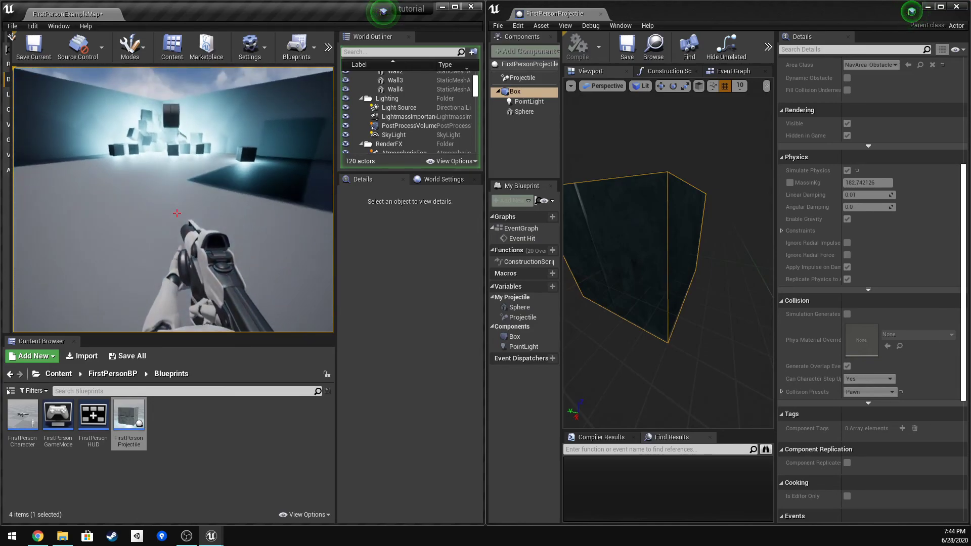
left_click(176, 213)
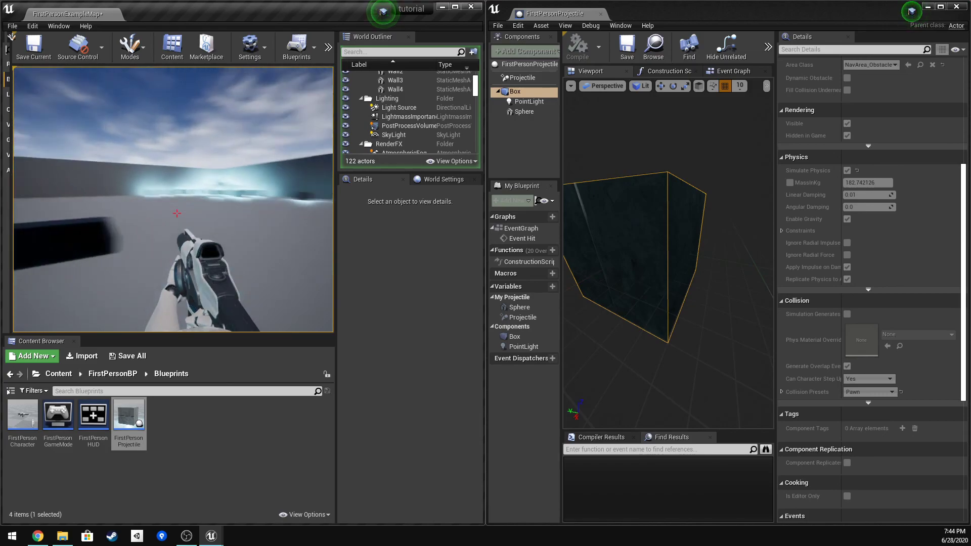
key("w")
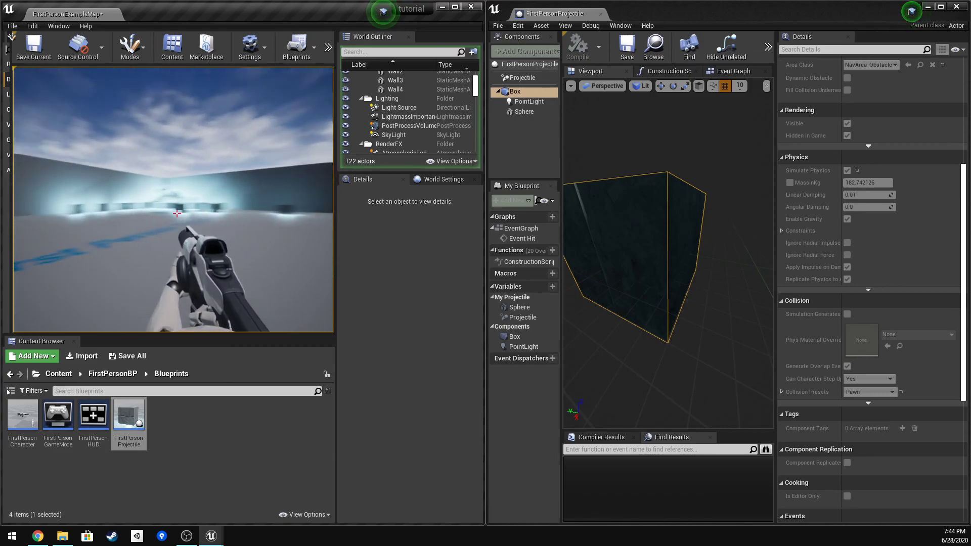